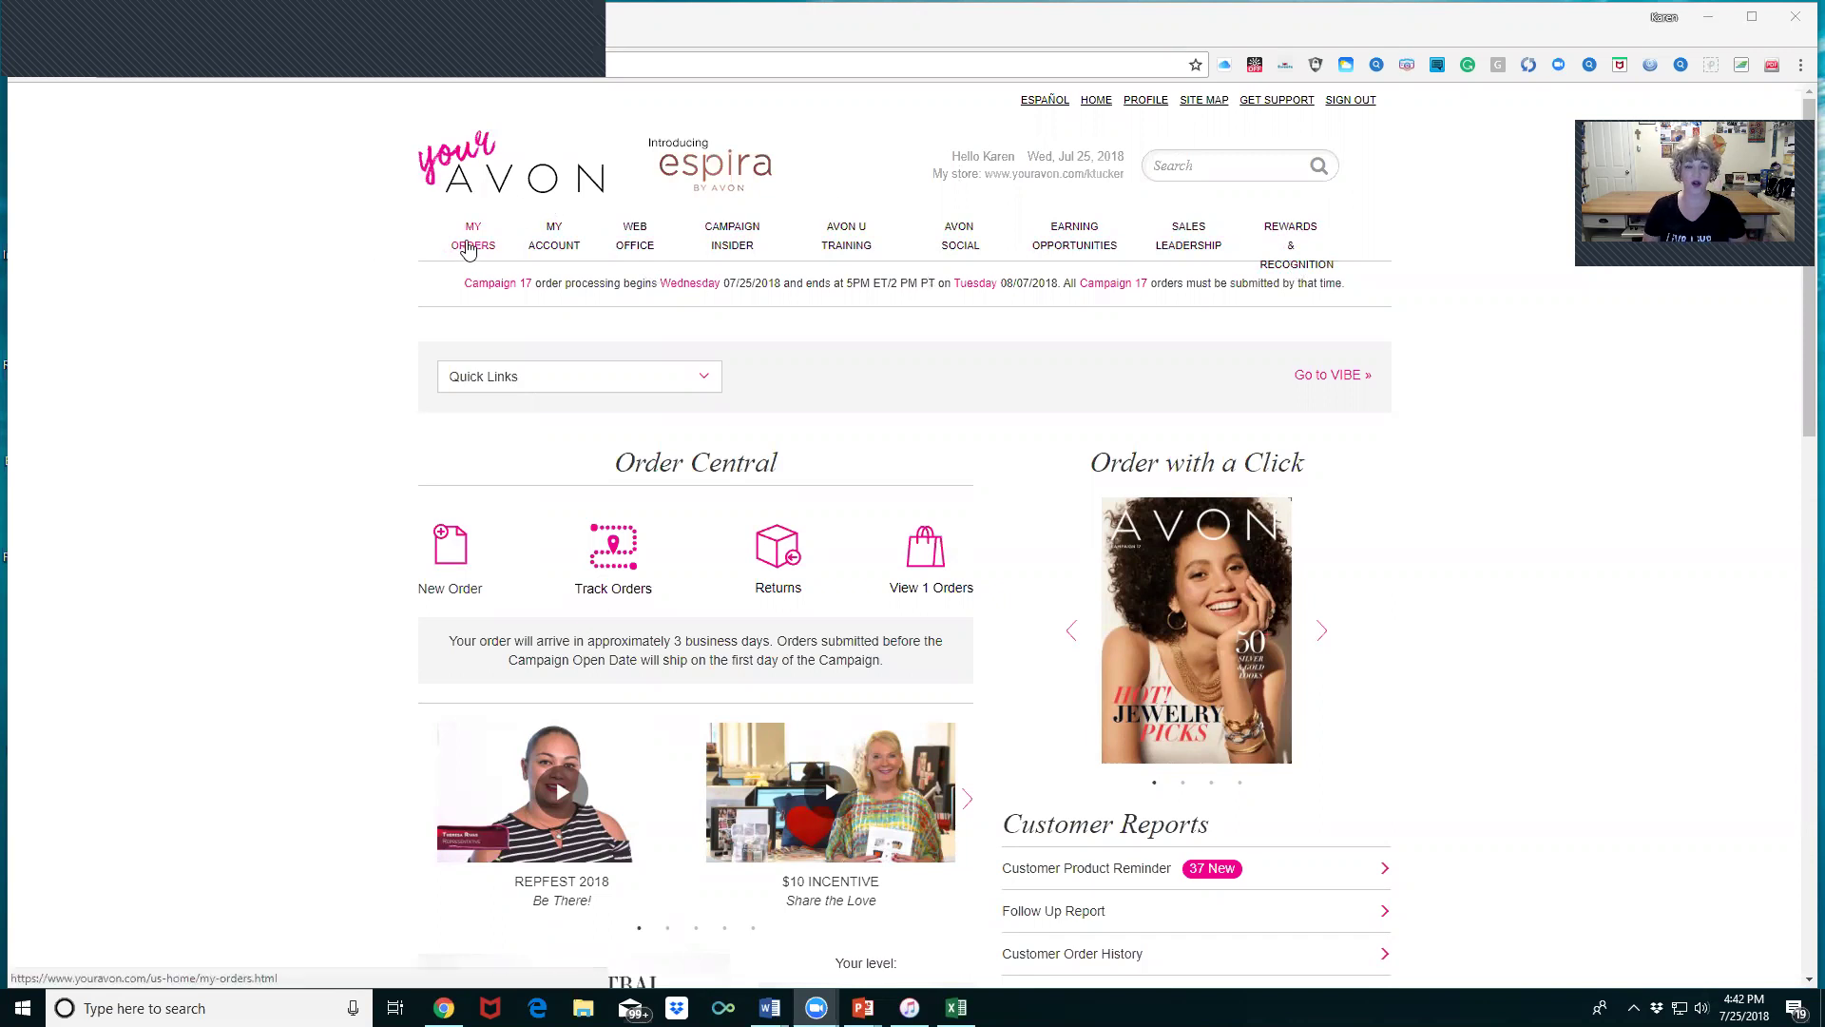
- Go to My Orders, where order creation and availability search are preset to Campaign 17
left_click(480, 236)
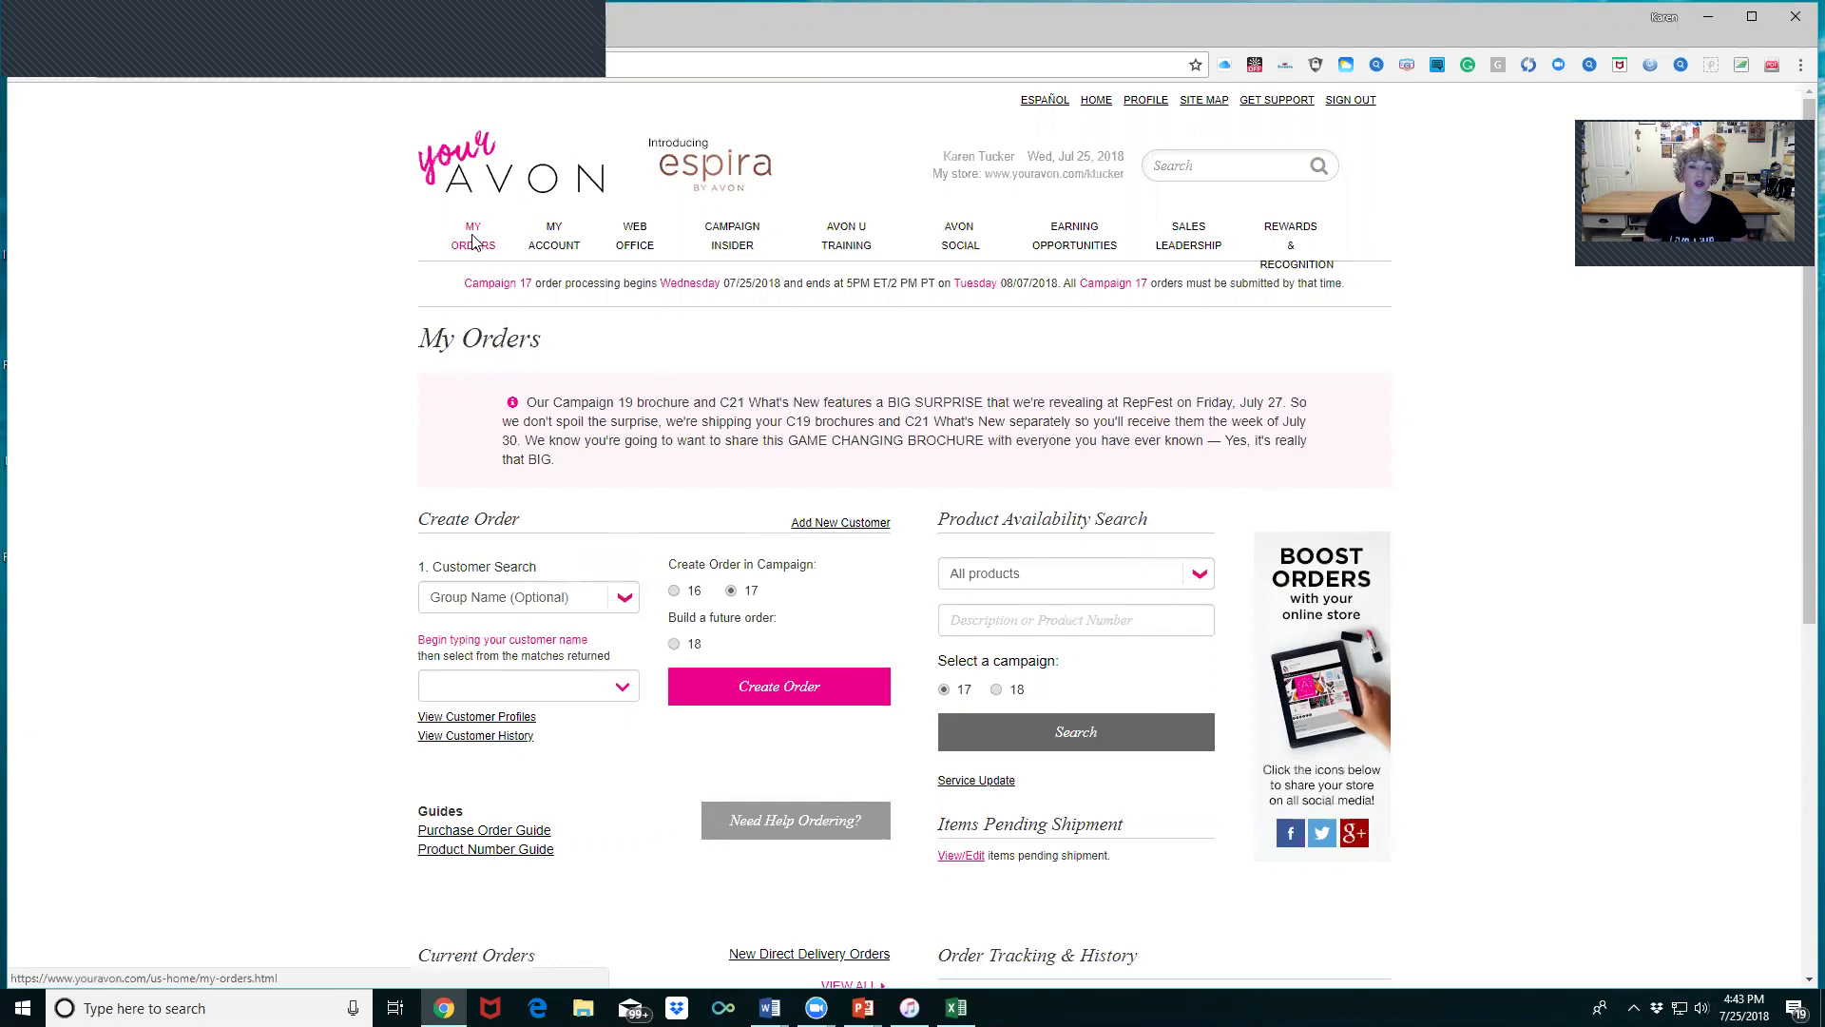
left_click(471, 244)
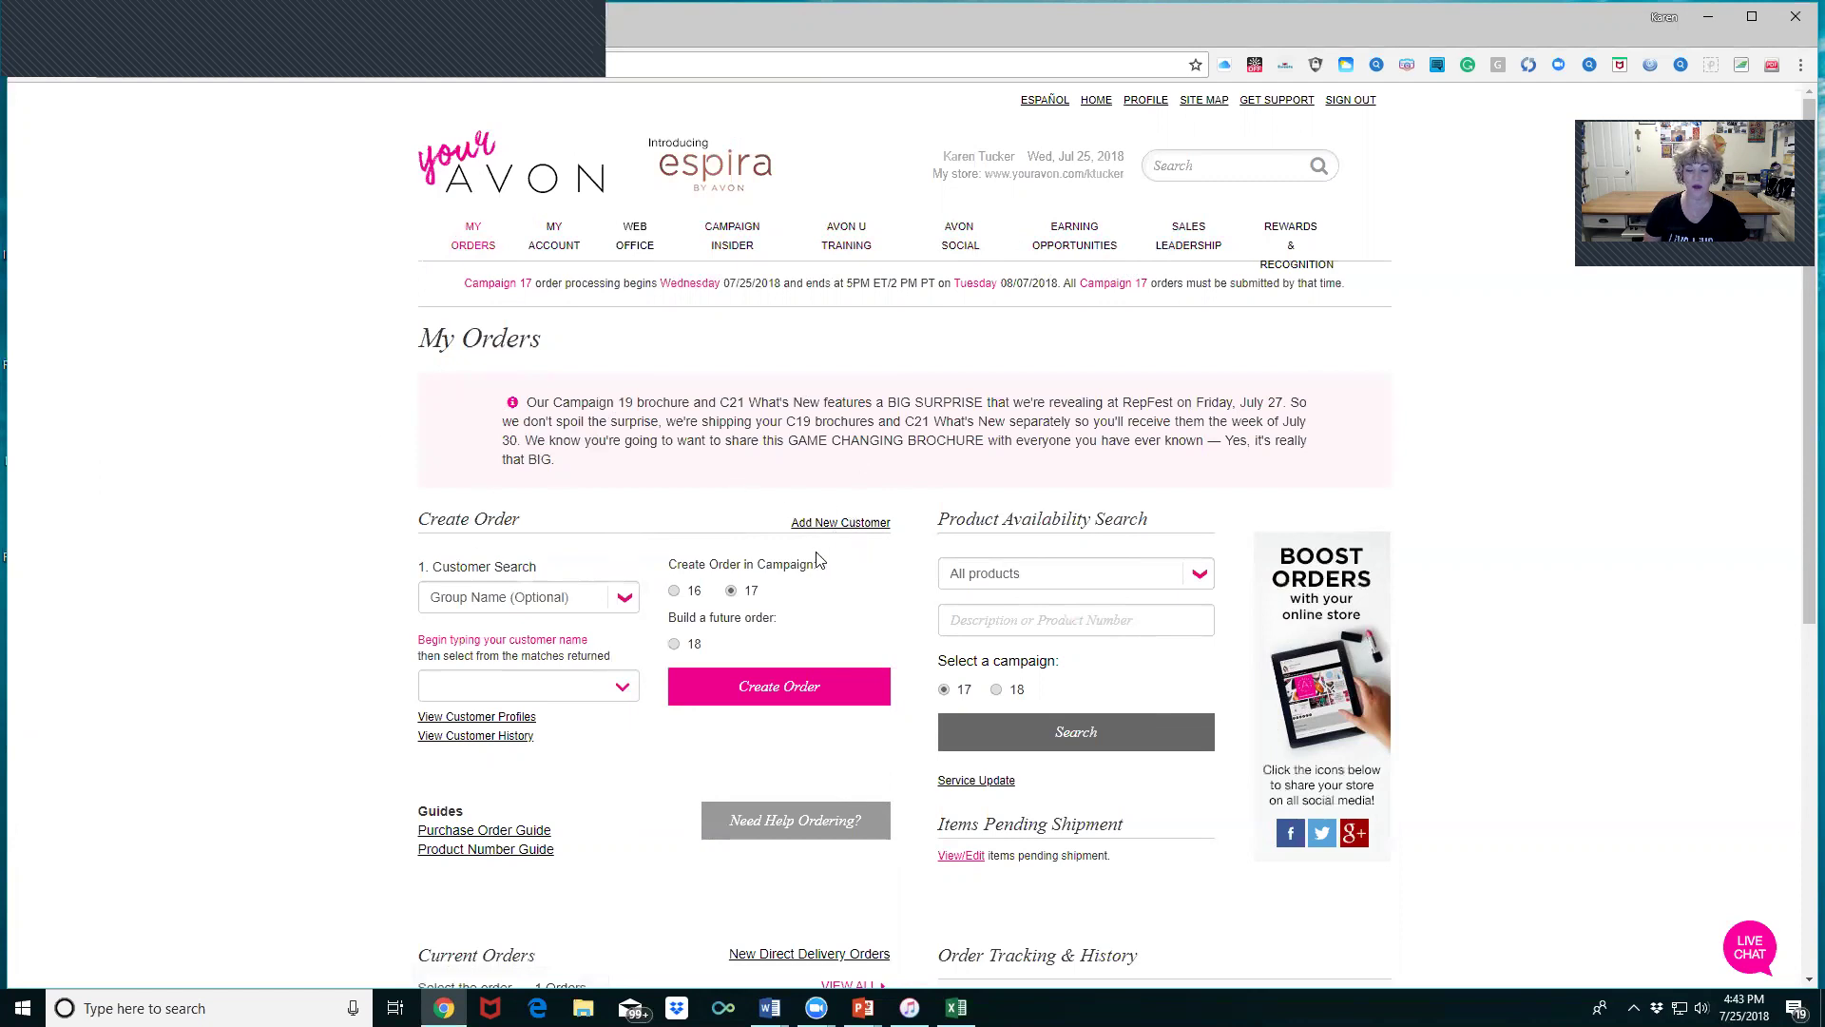
- Pick the customer, start her Campaign 17 order, and choose to add to her existing order
left_click(623, 687)
left_click(562, 718)
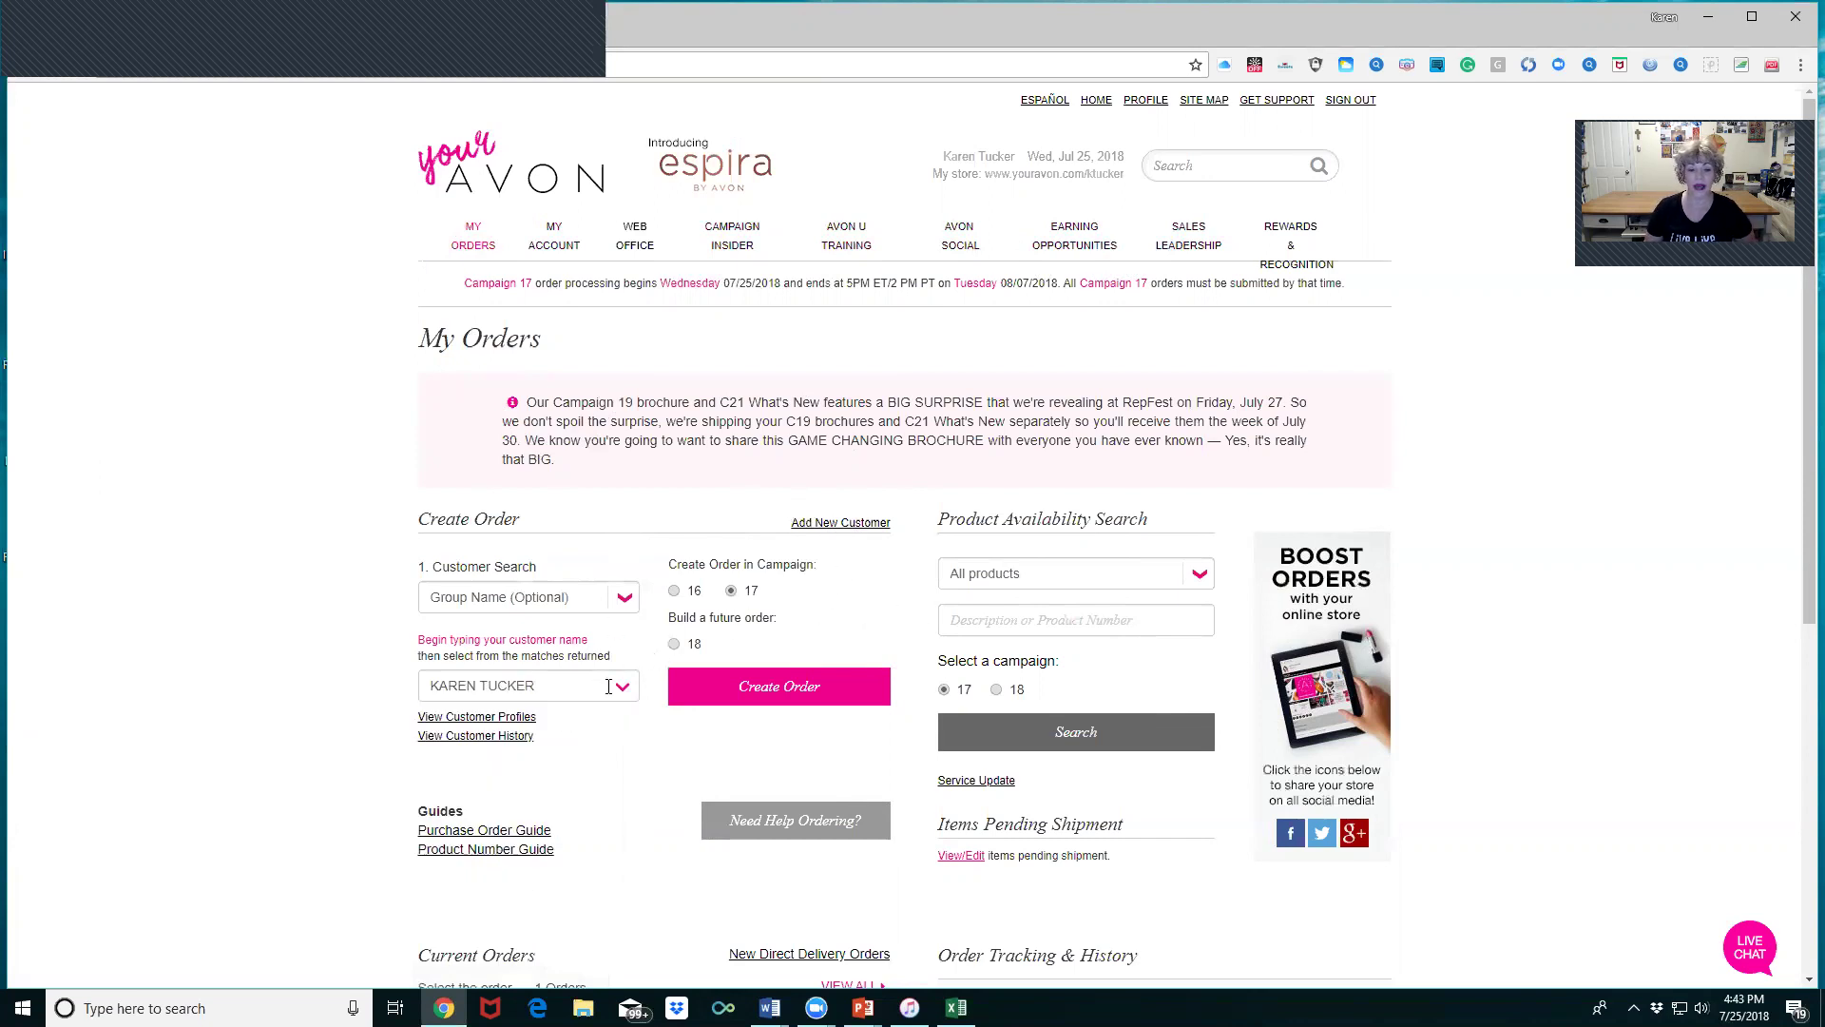
scroll(827, 639, "down", 1)
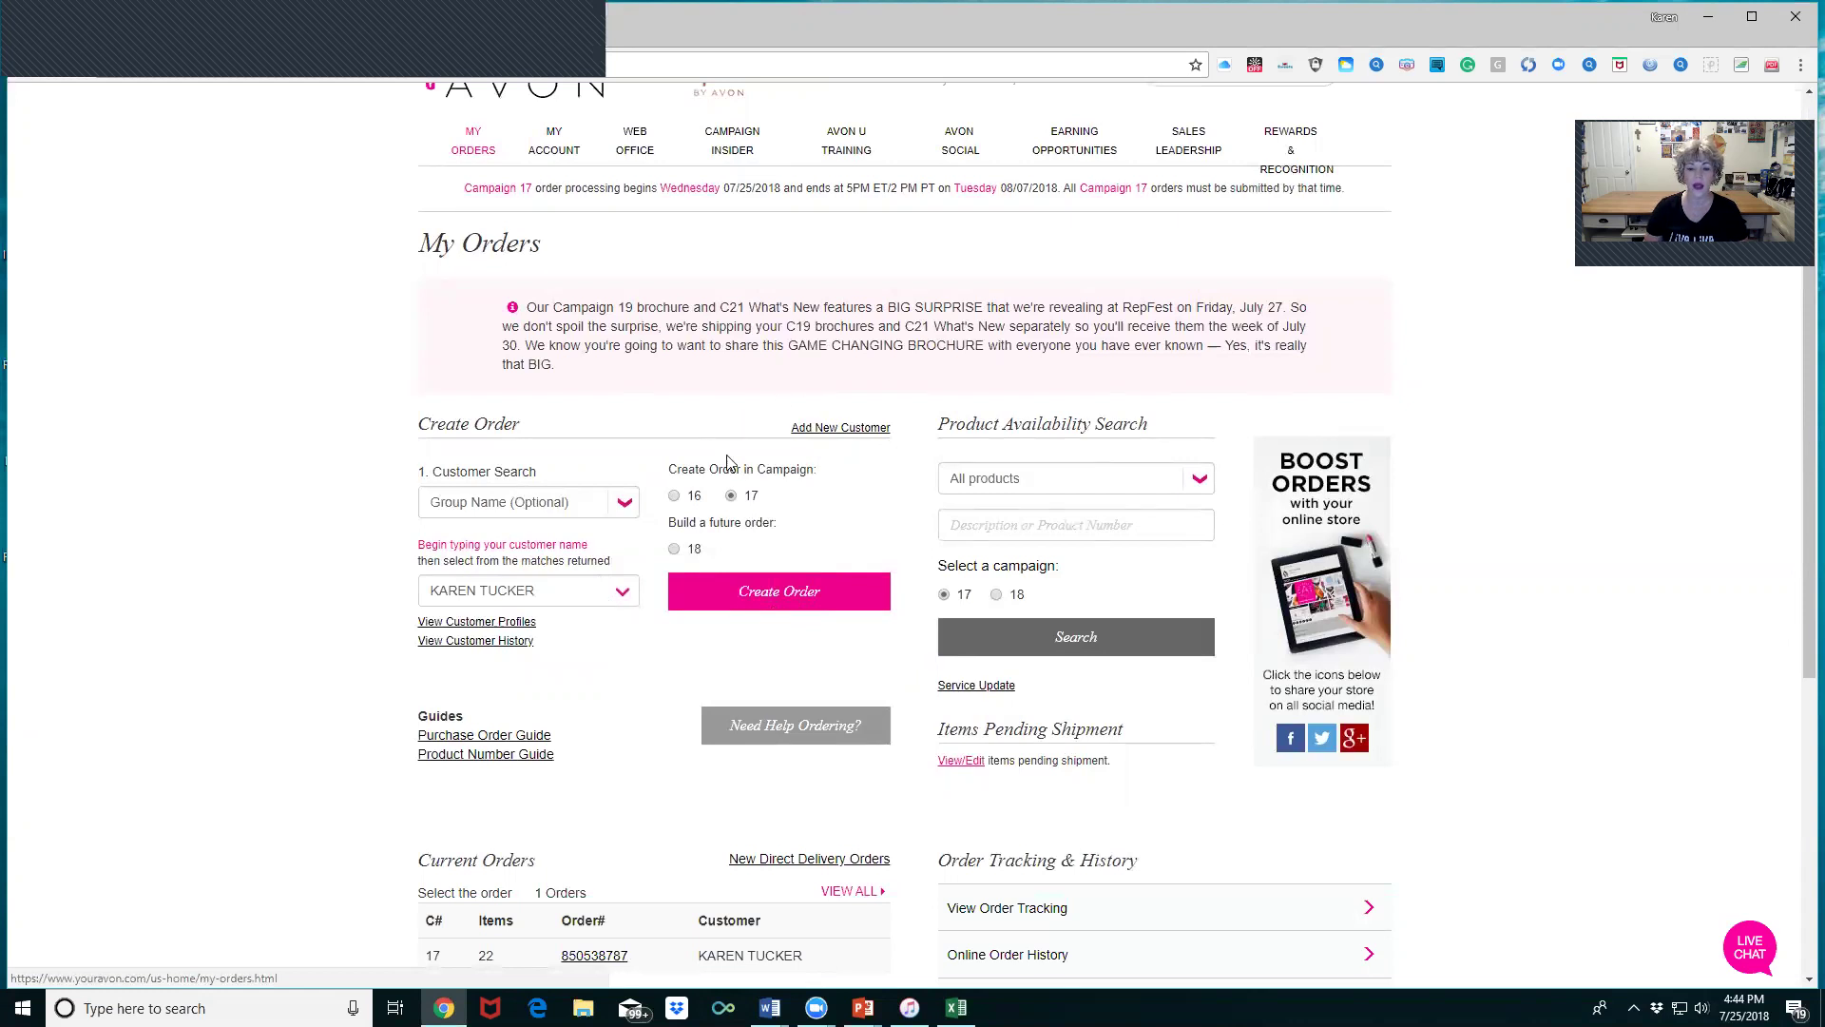
left_click(791, 590)
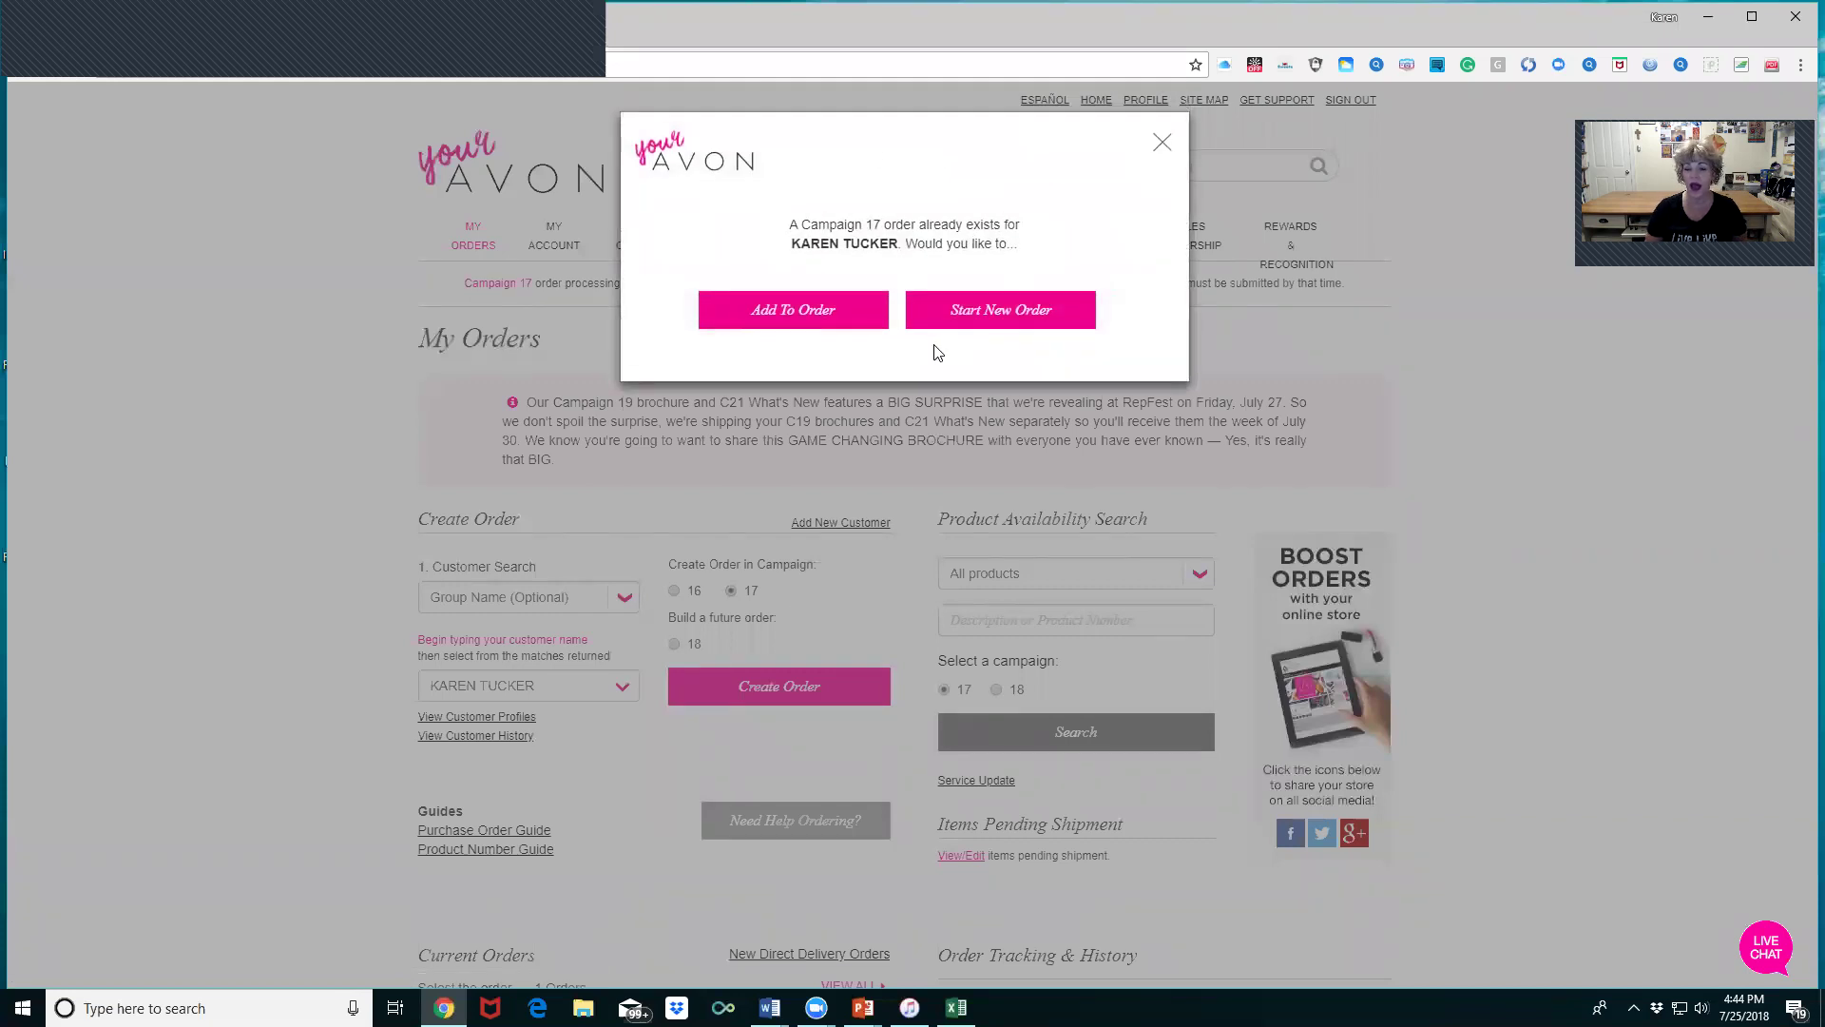
left_click(814, 313)
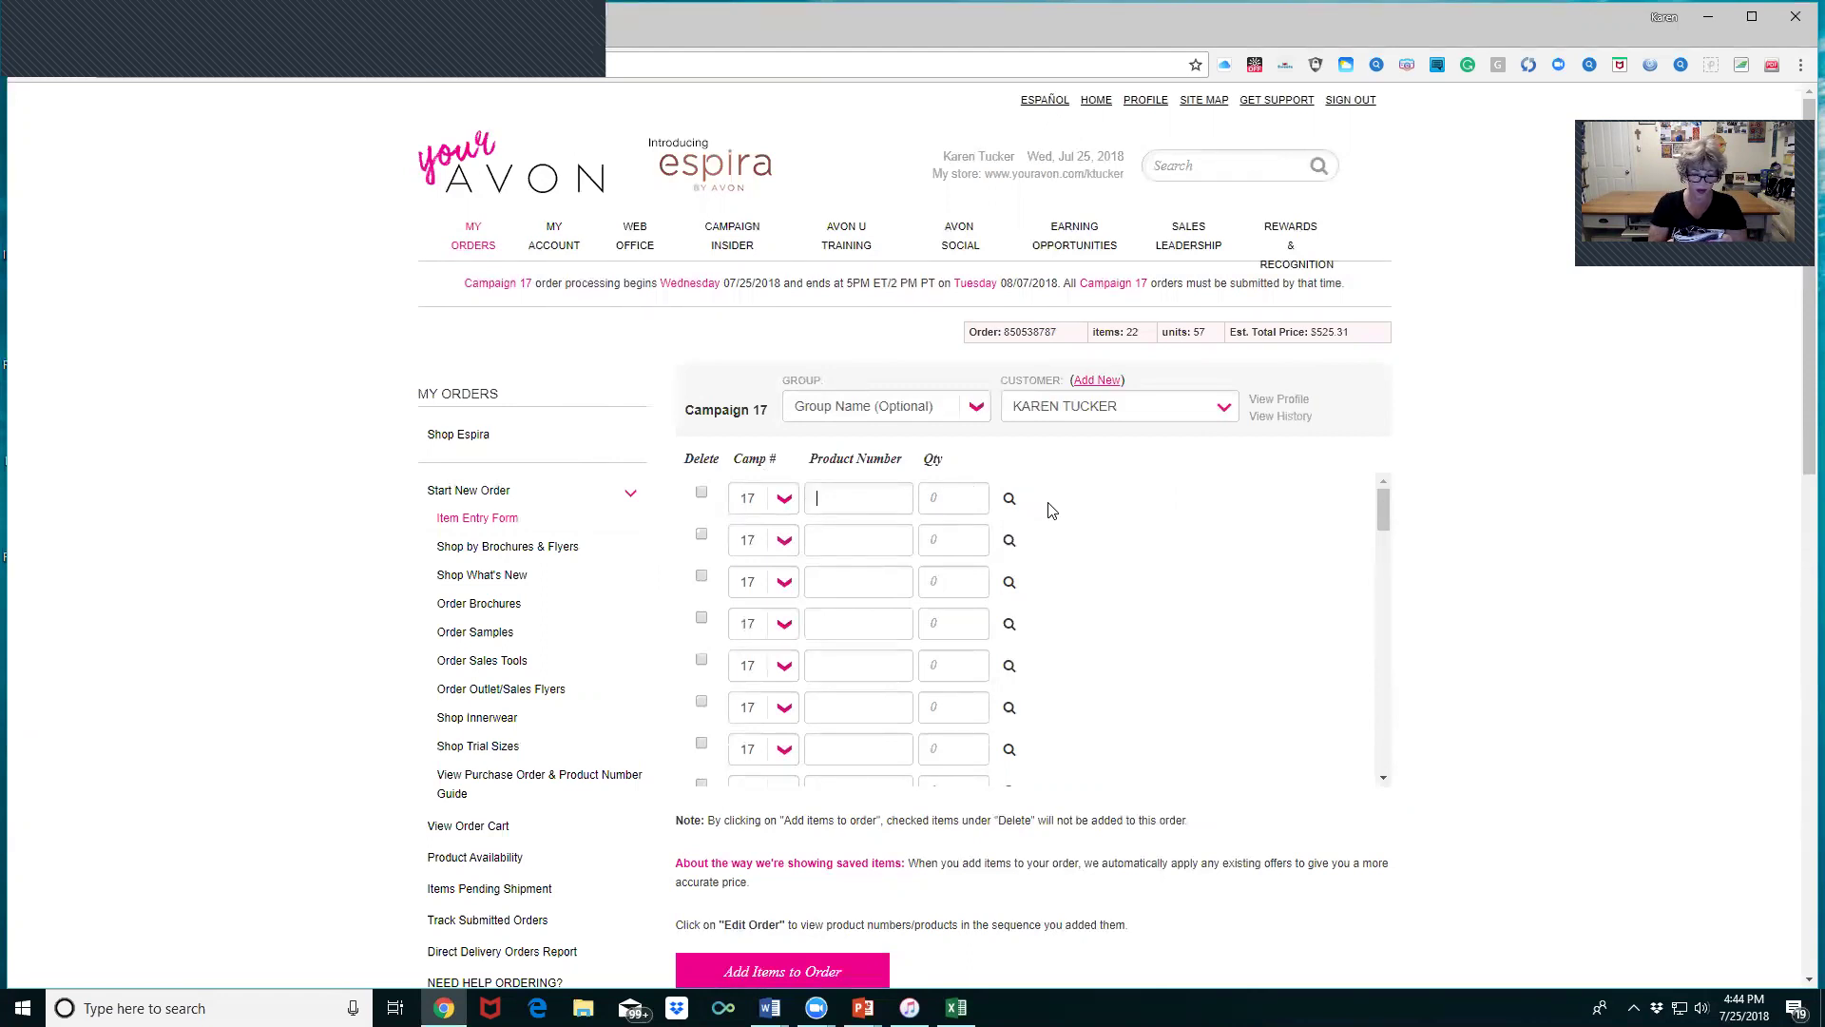
- Enter product 148965 with quantity 1 and begin product 148821 on the next row
type("148")
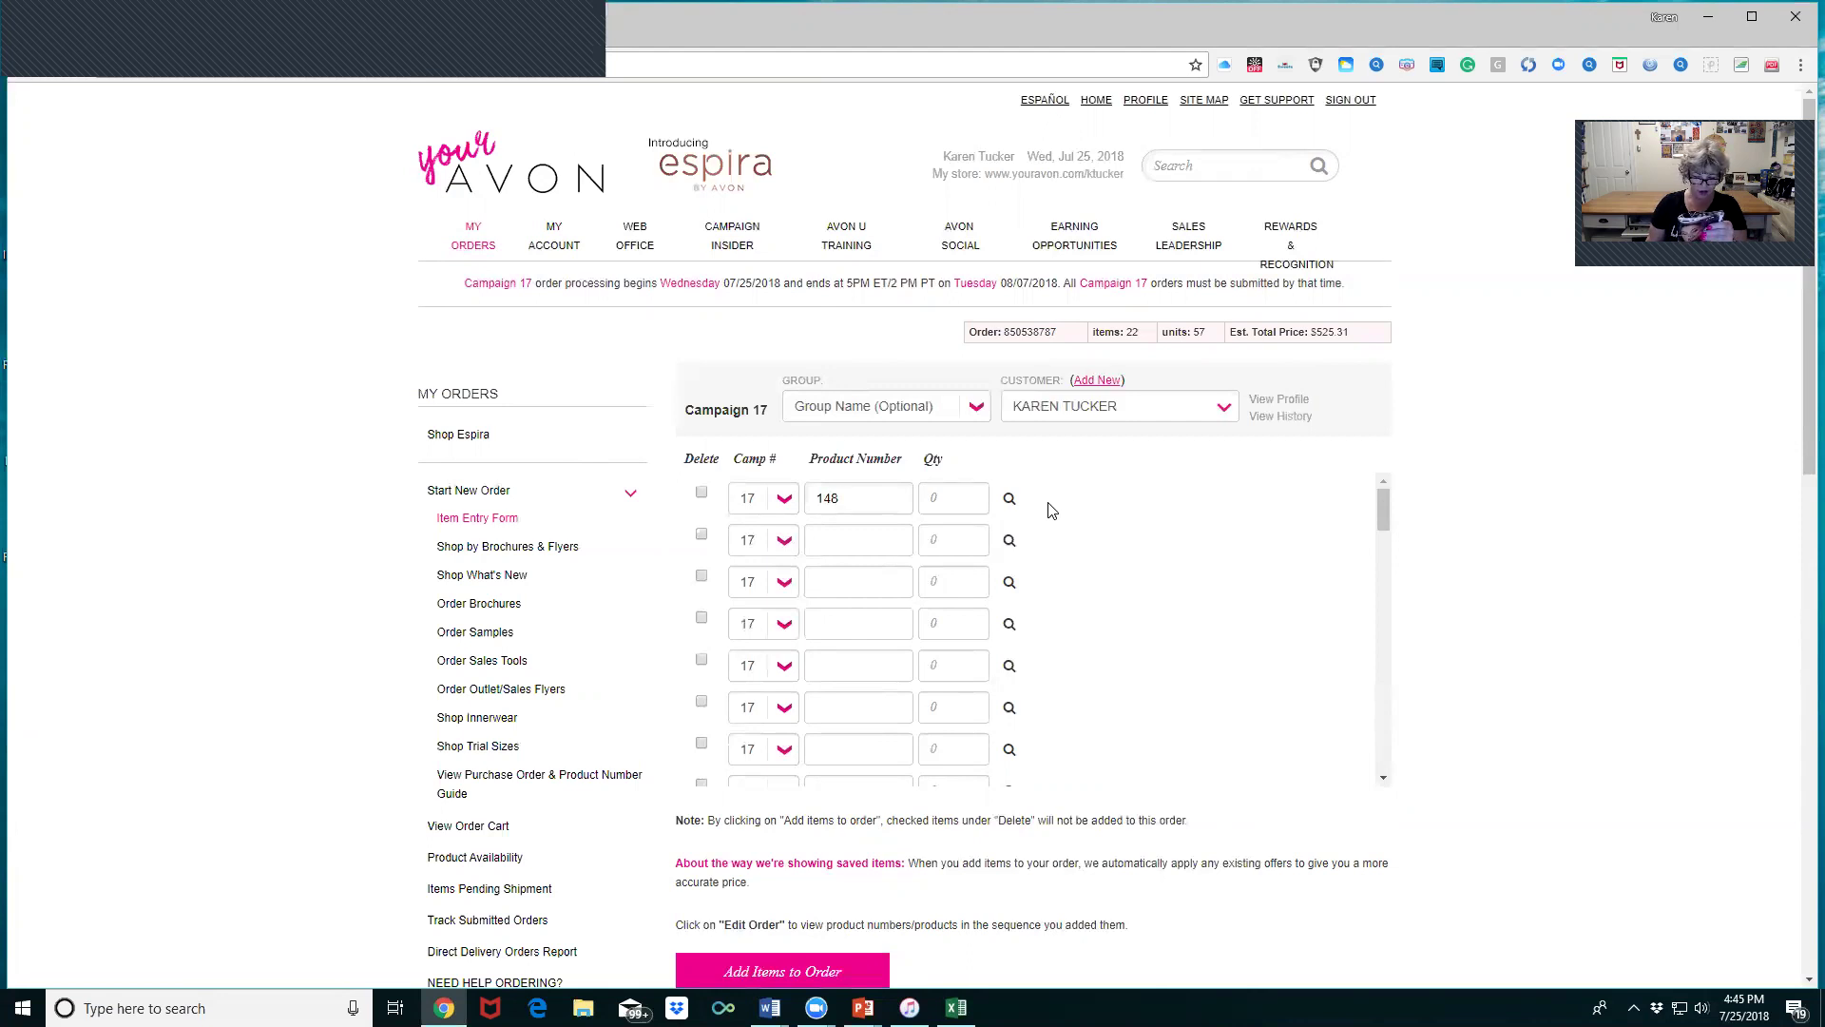
type("965")
key("Tab")
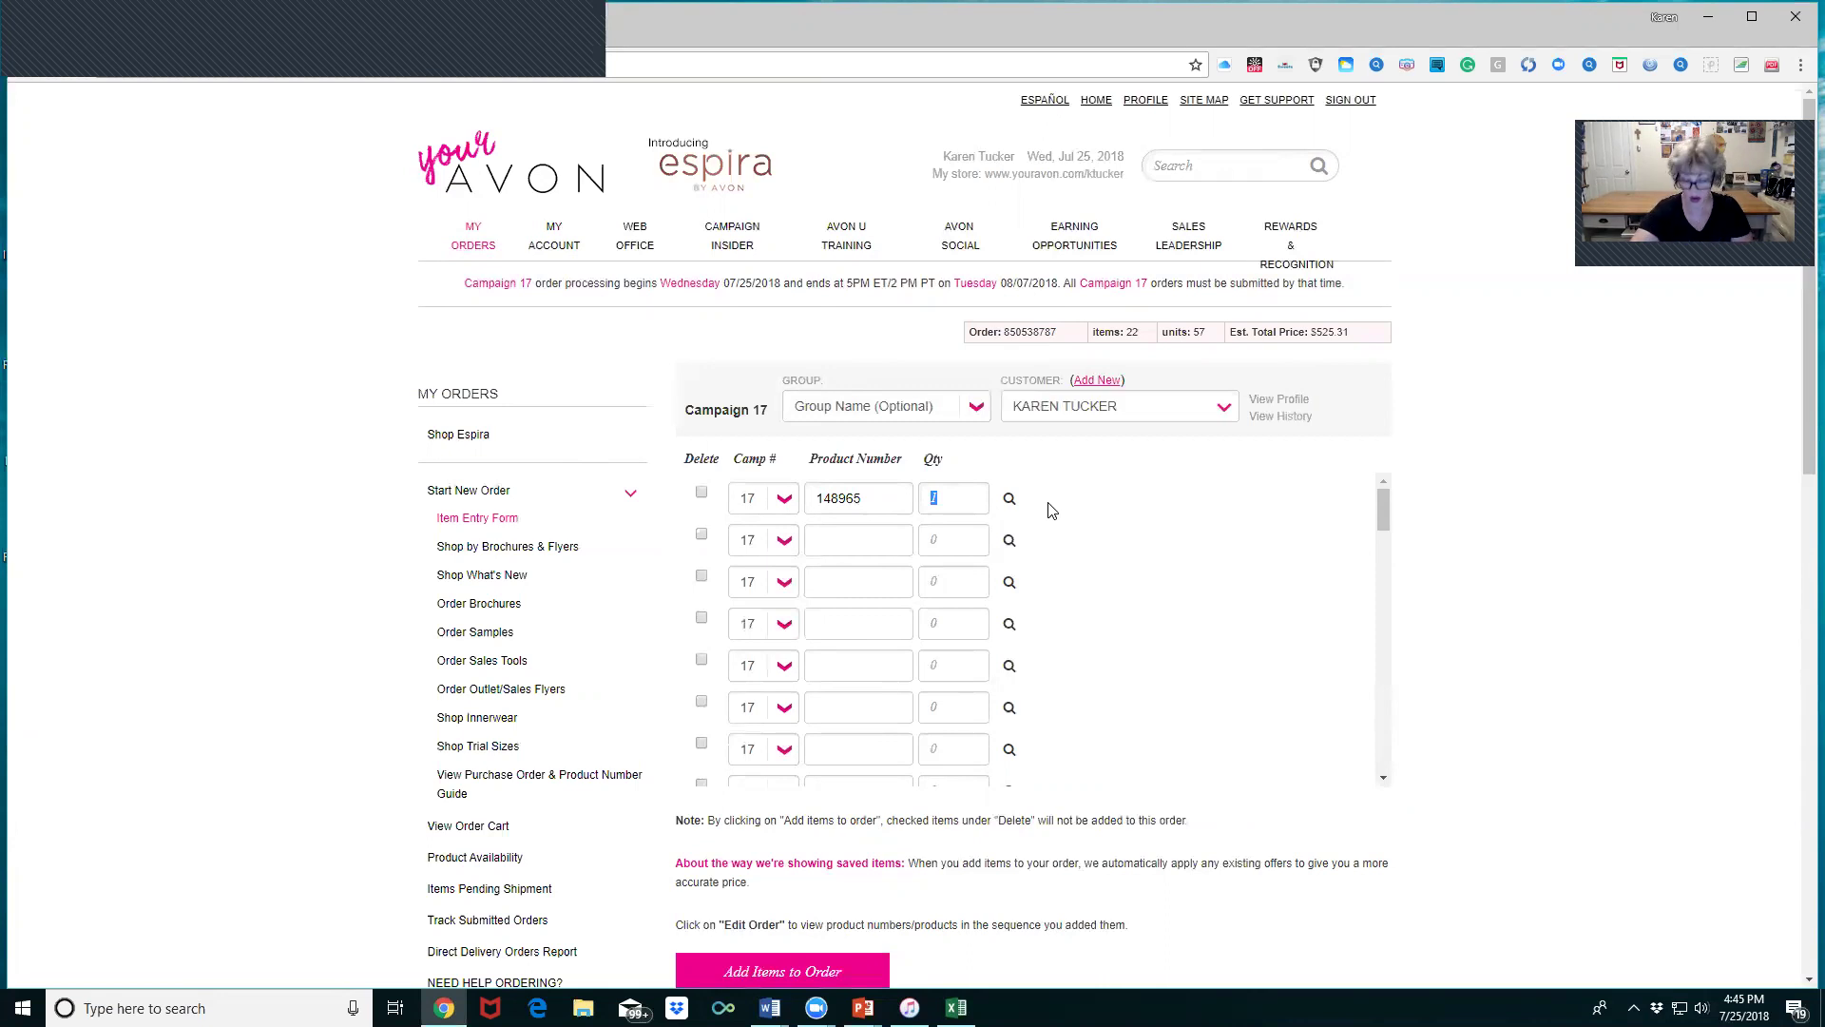
key("Return")
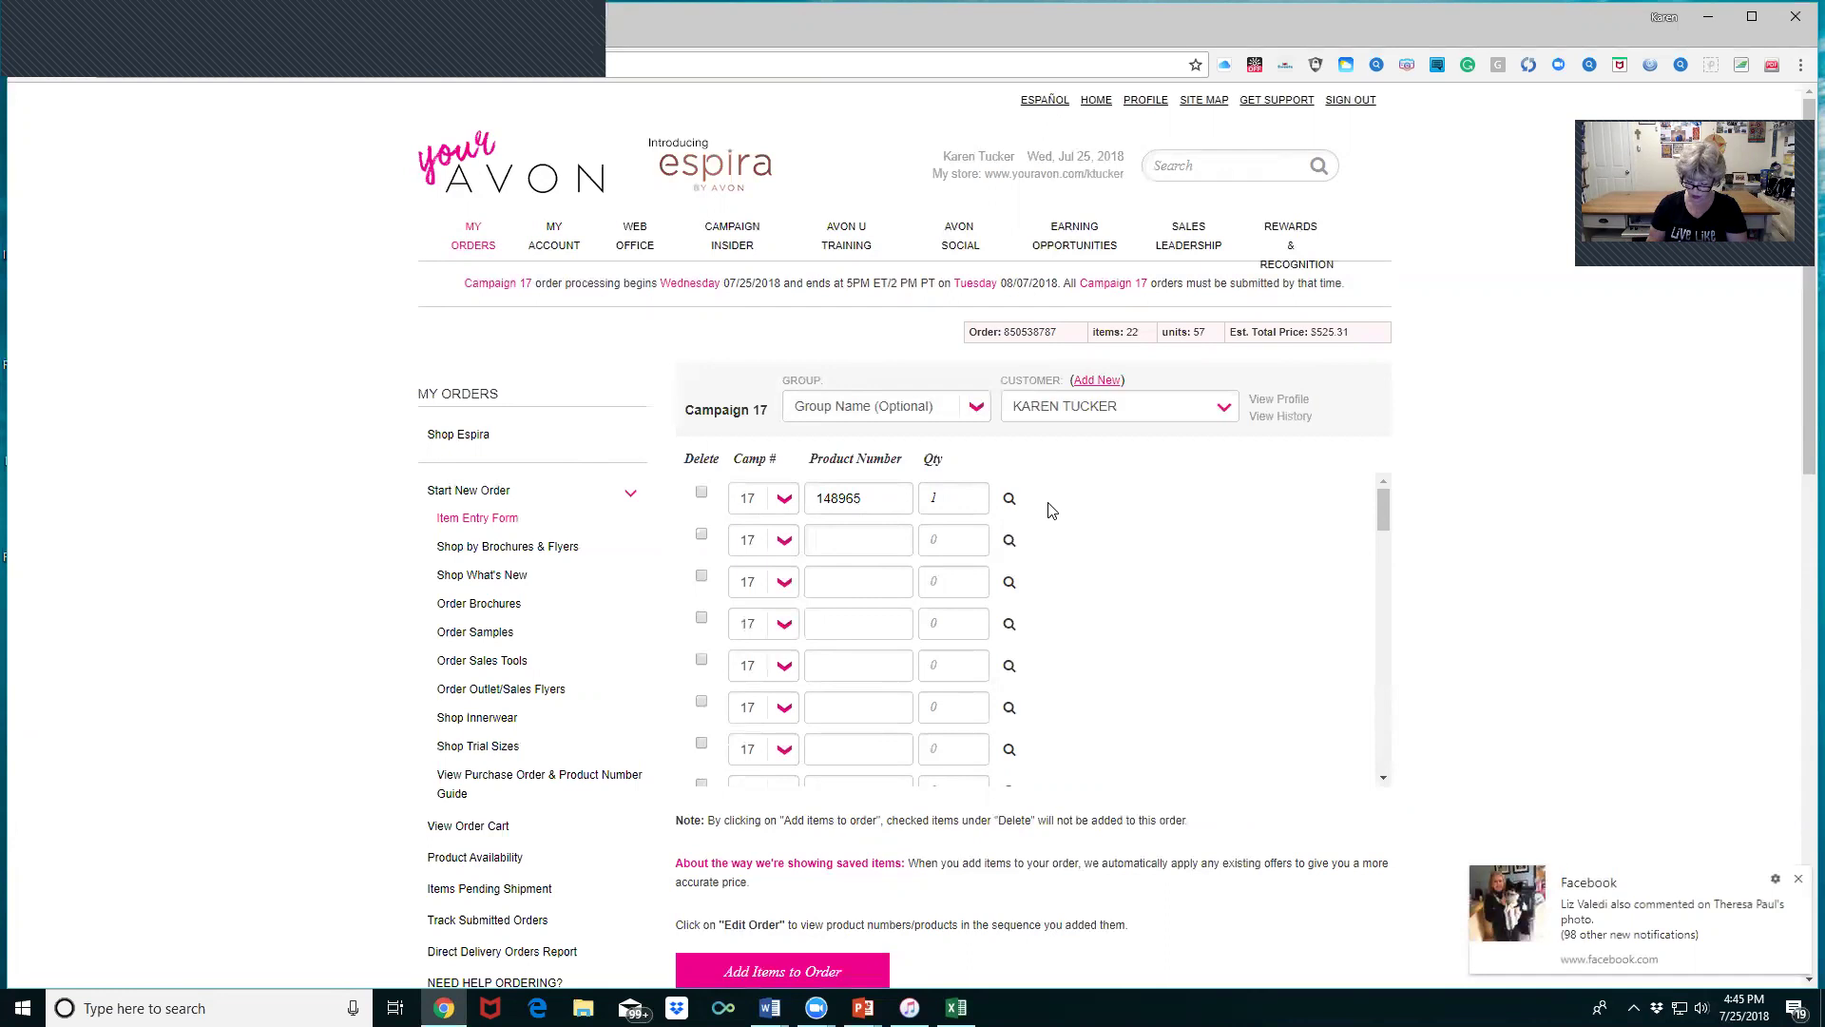
type("148")
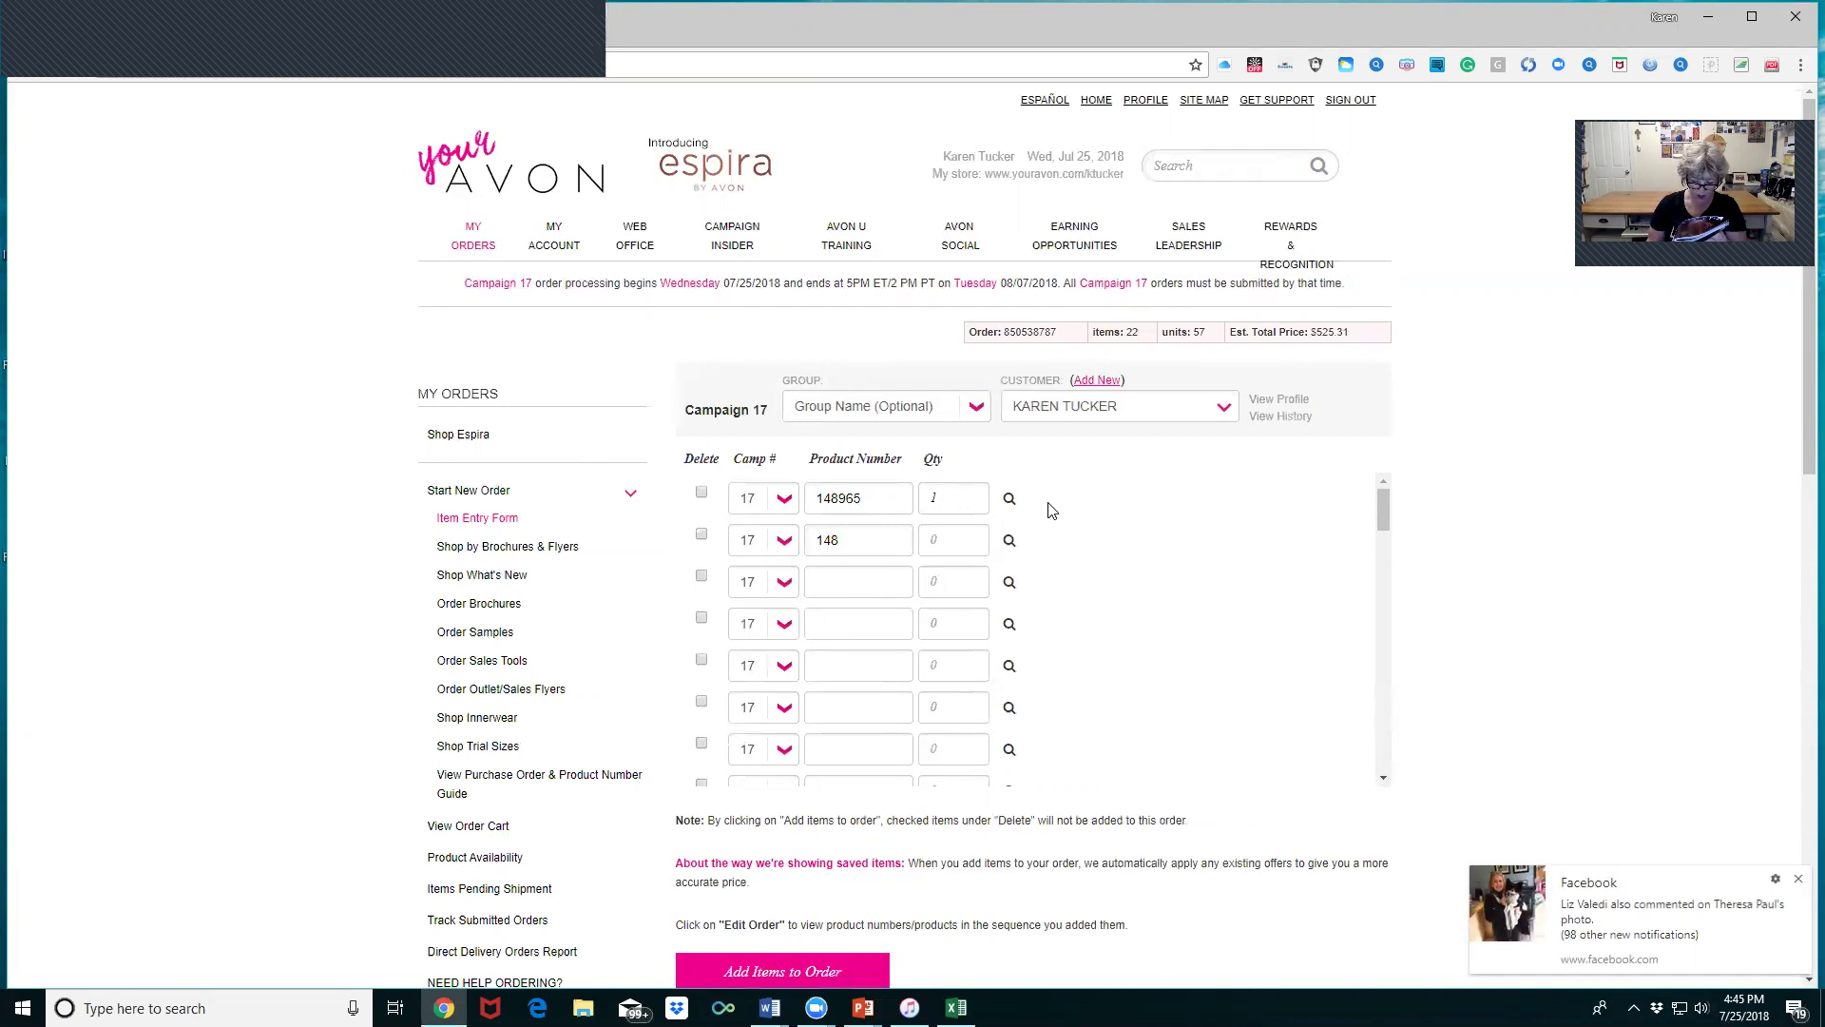
type("821")
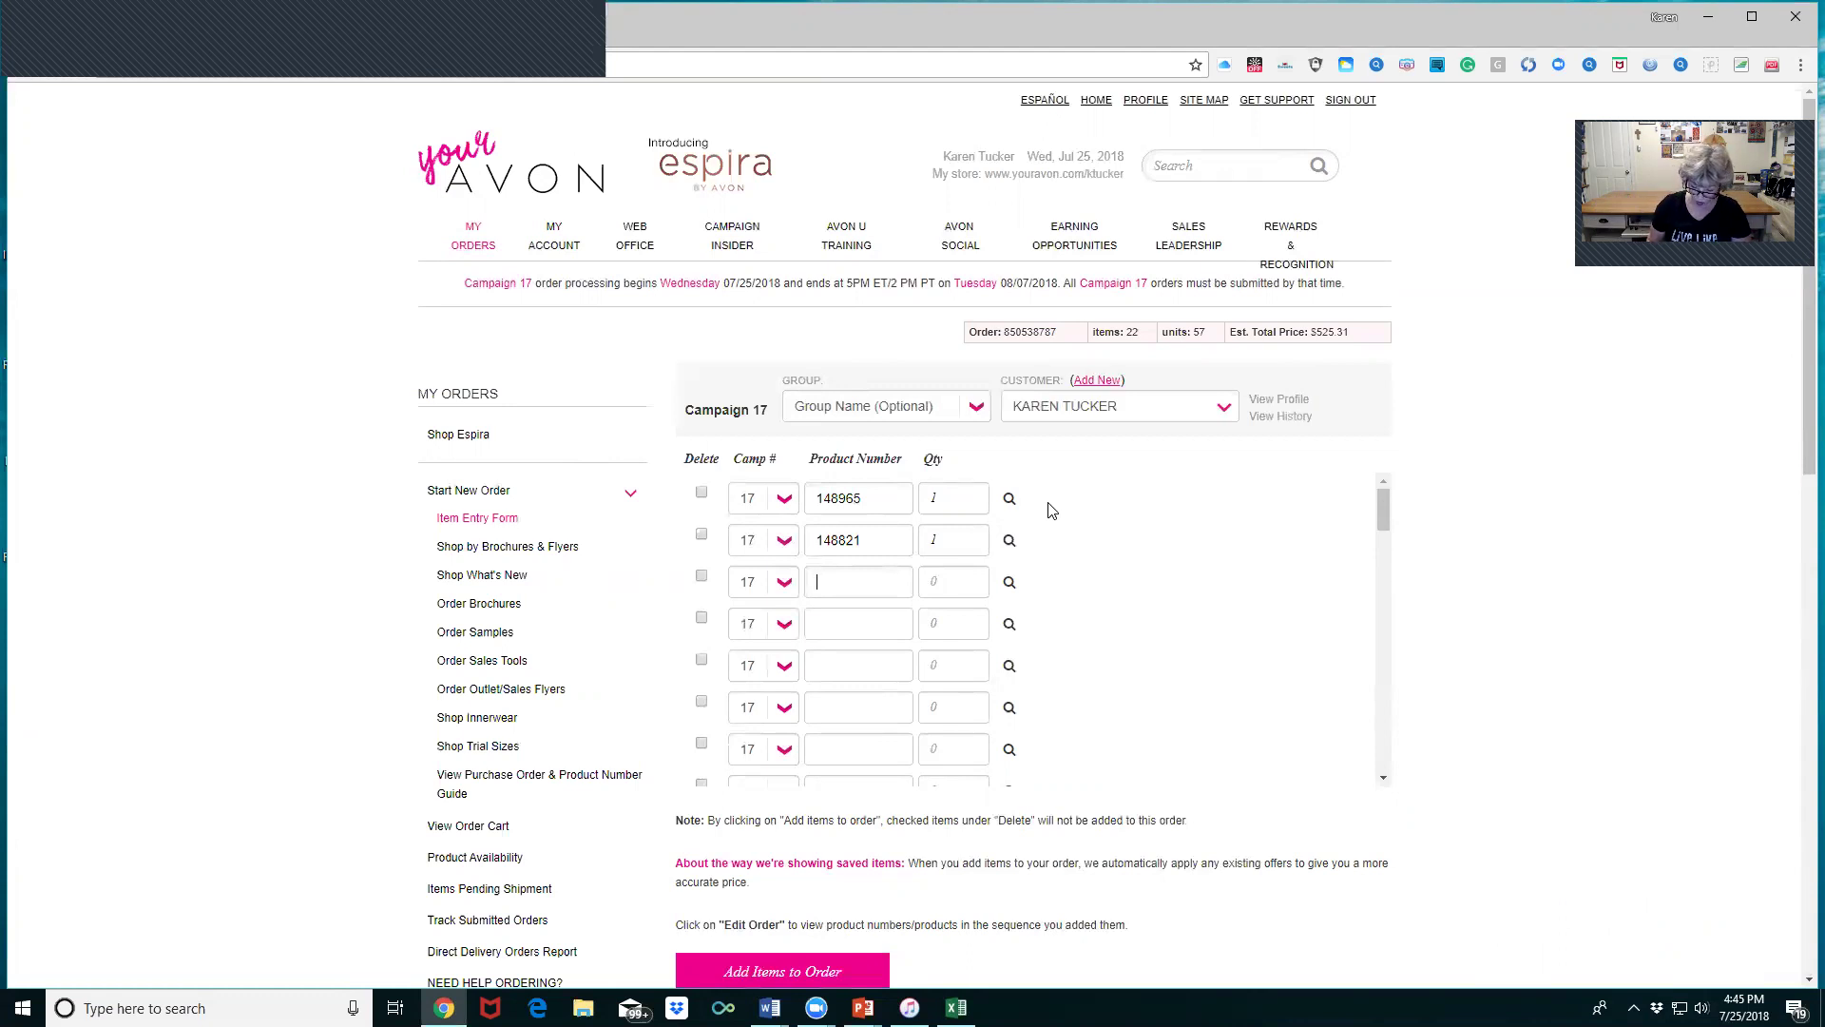
- Add products 148764 (qty 1), 926820 (qty 10) and 744810 (qty 1) to the entry rows
type("48")
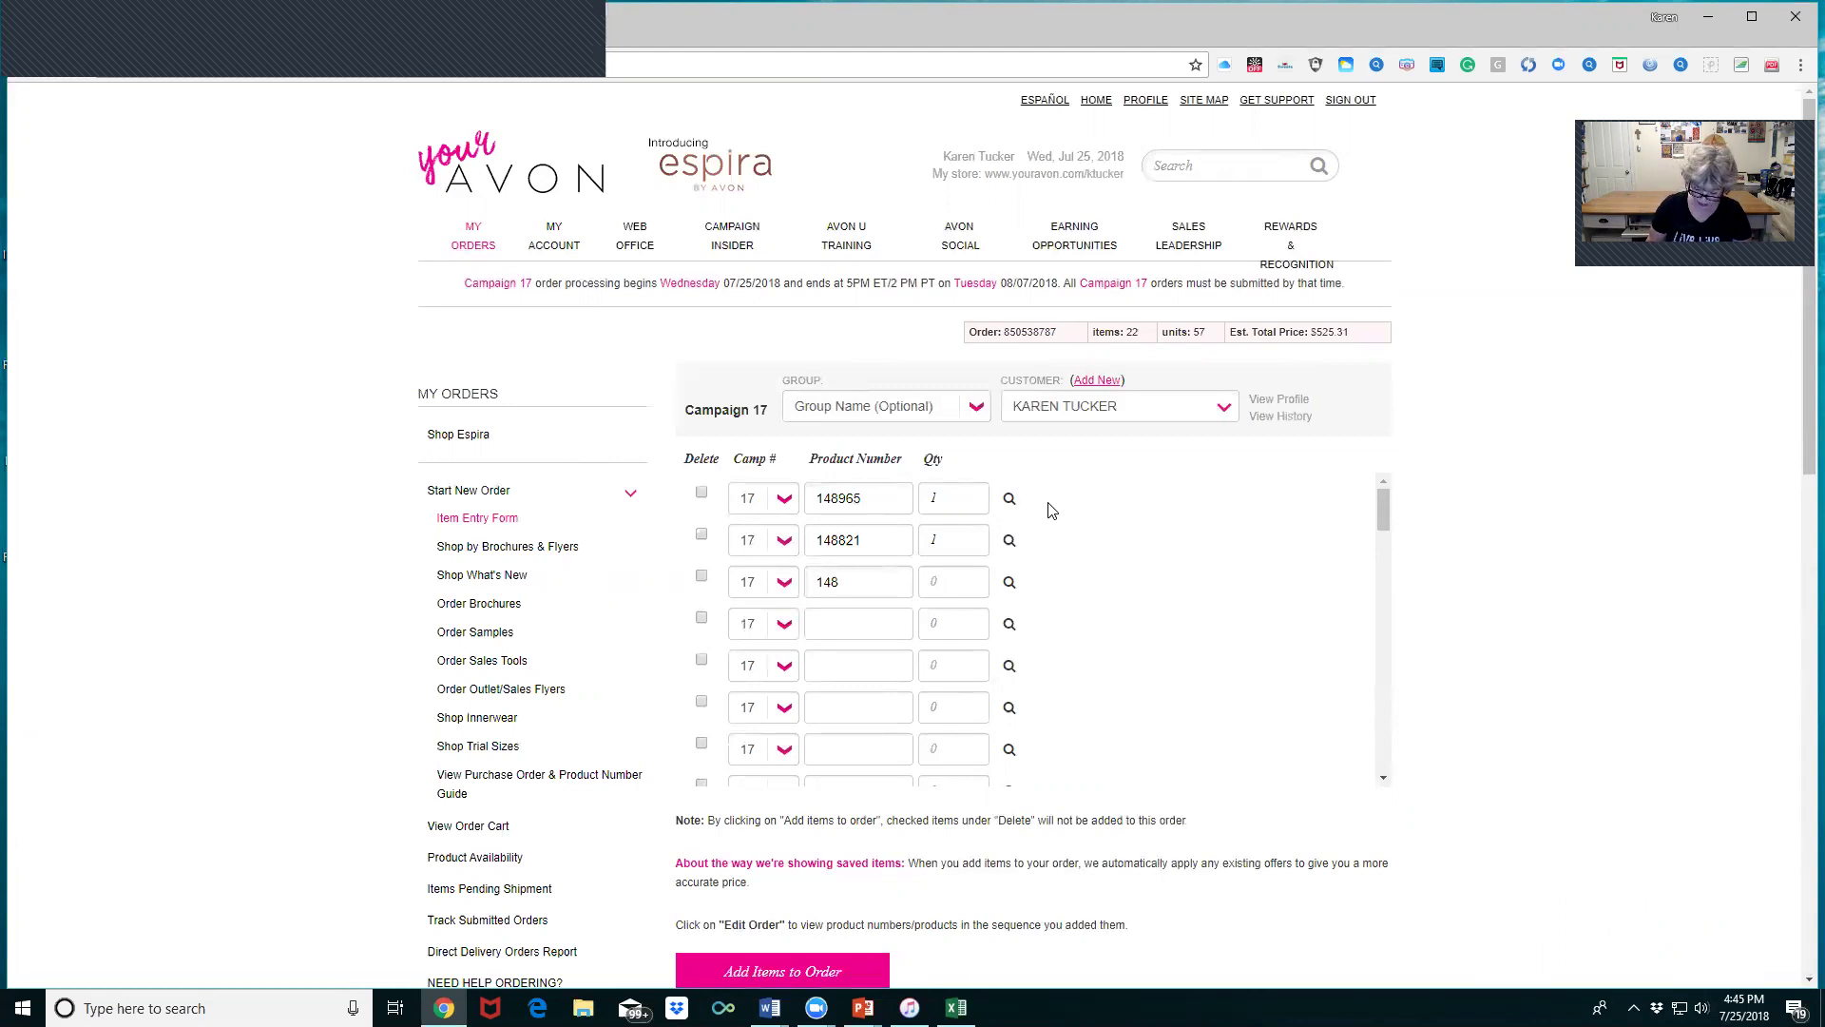
type("764")
key("Tab")
key("Tab")
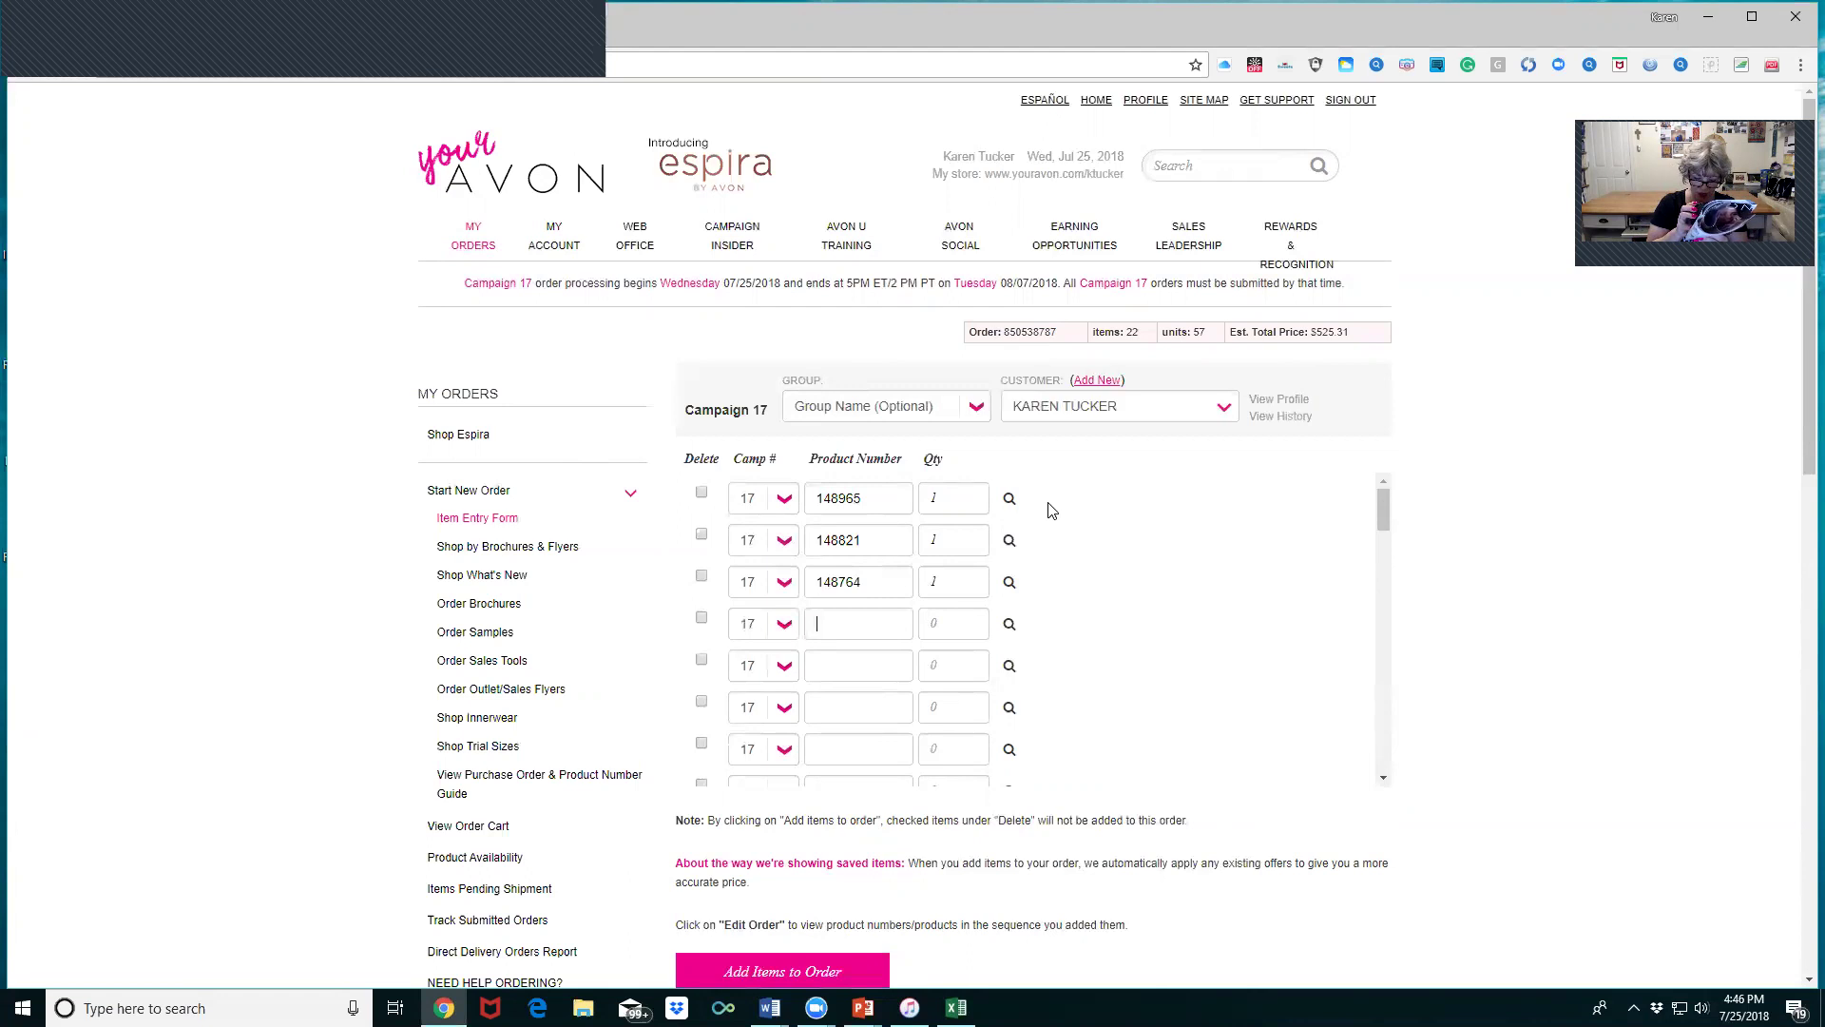
type("926820")
key("Tab")
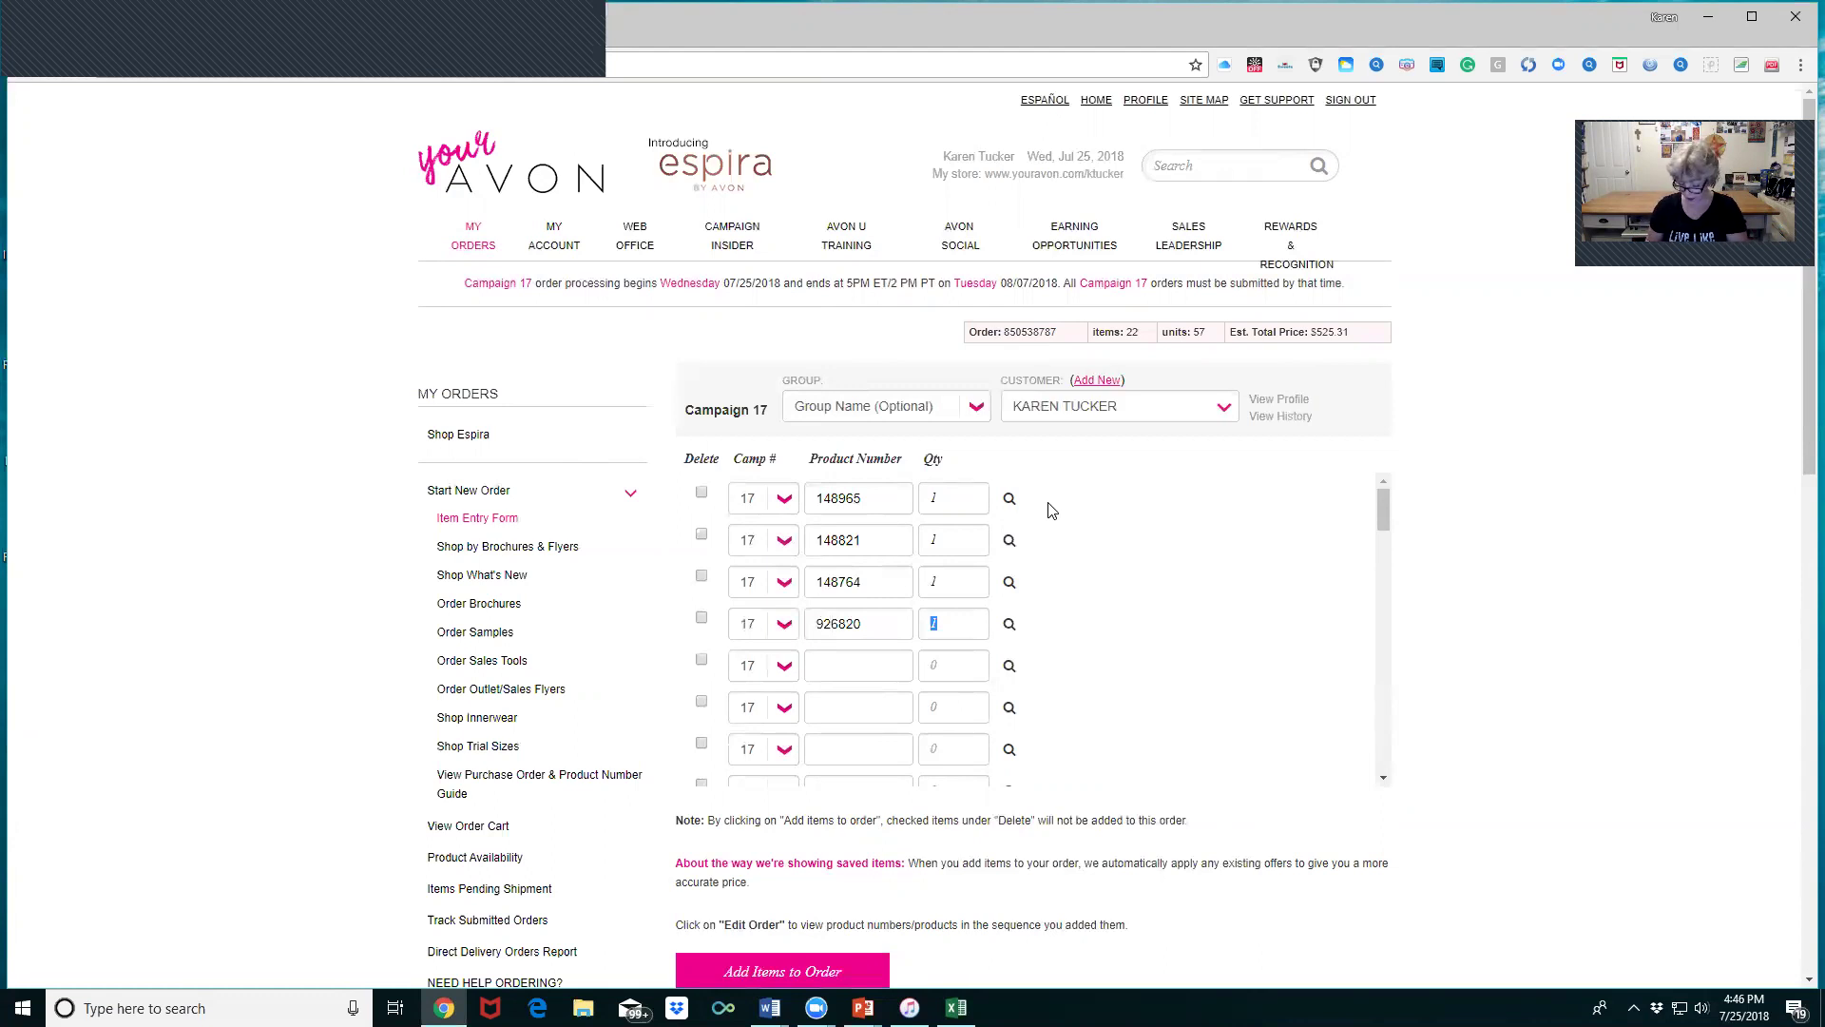
type("0")
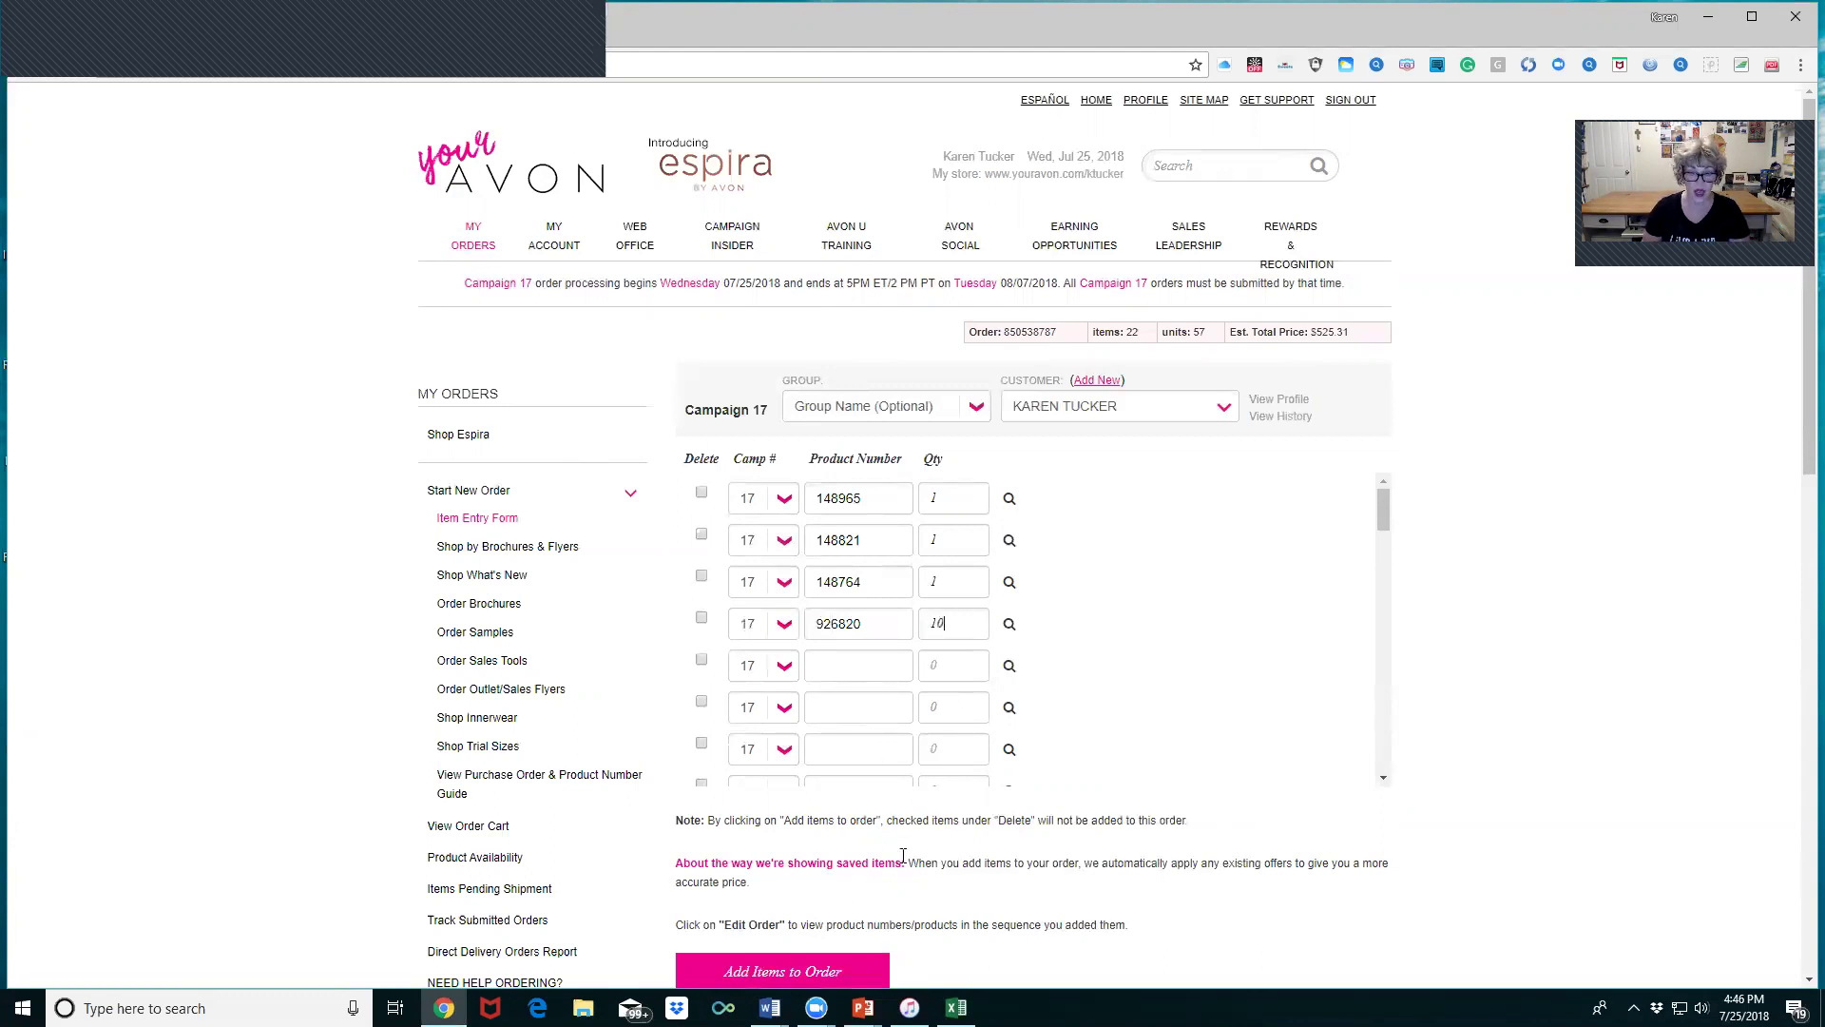
left_click(873, 667)
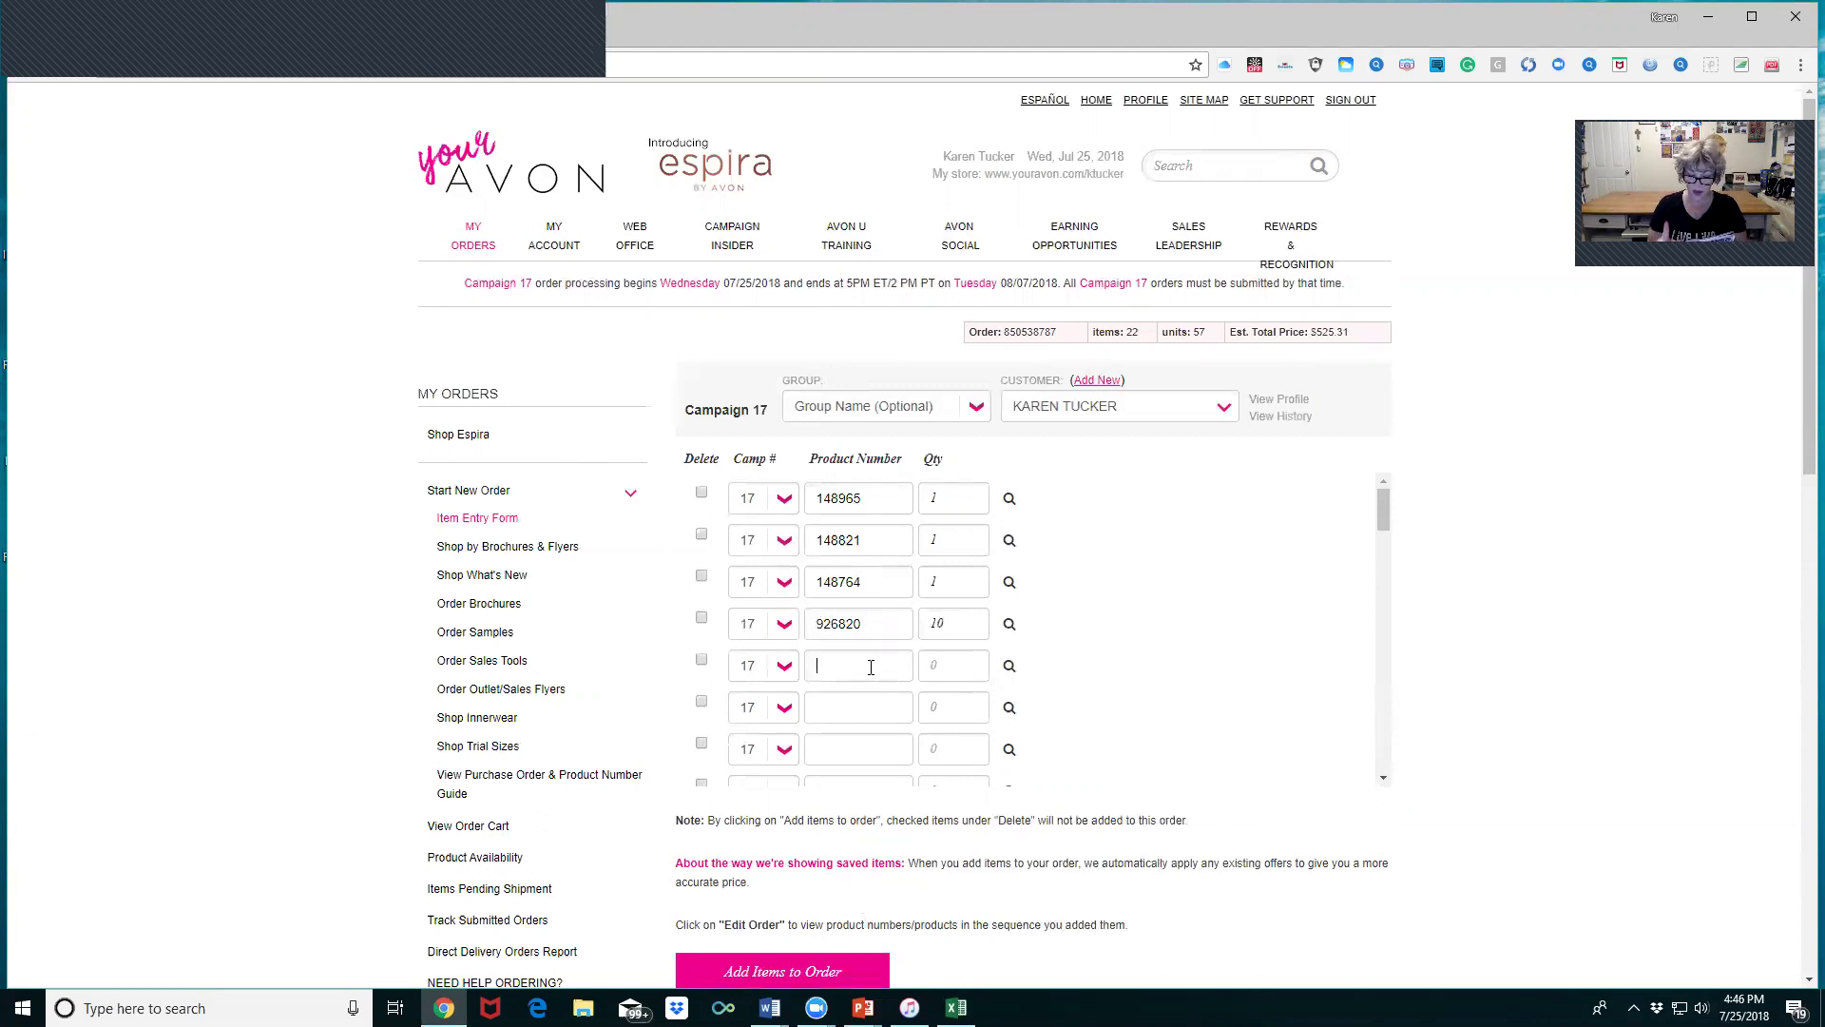
type("744810")
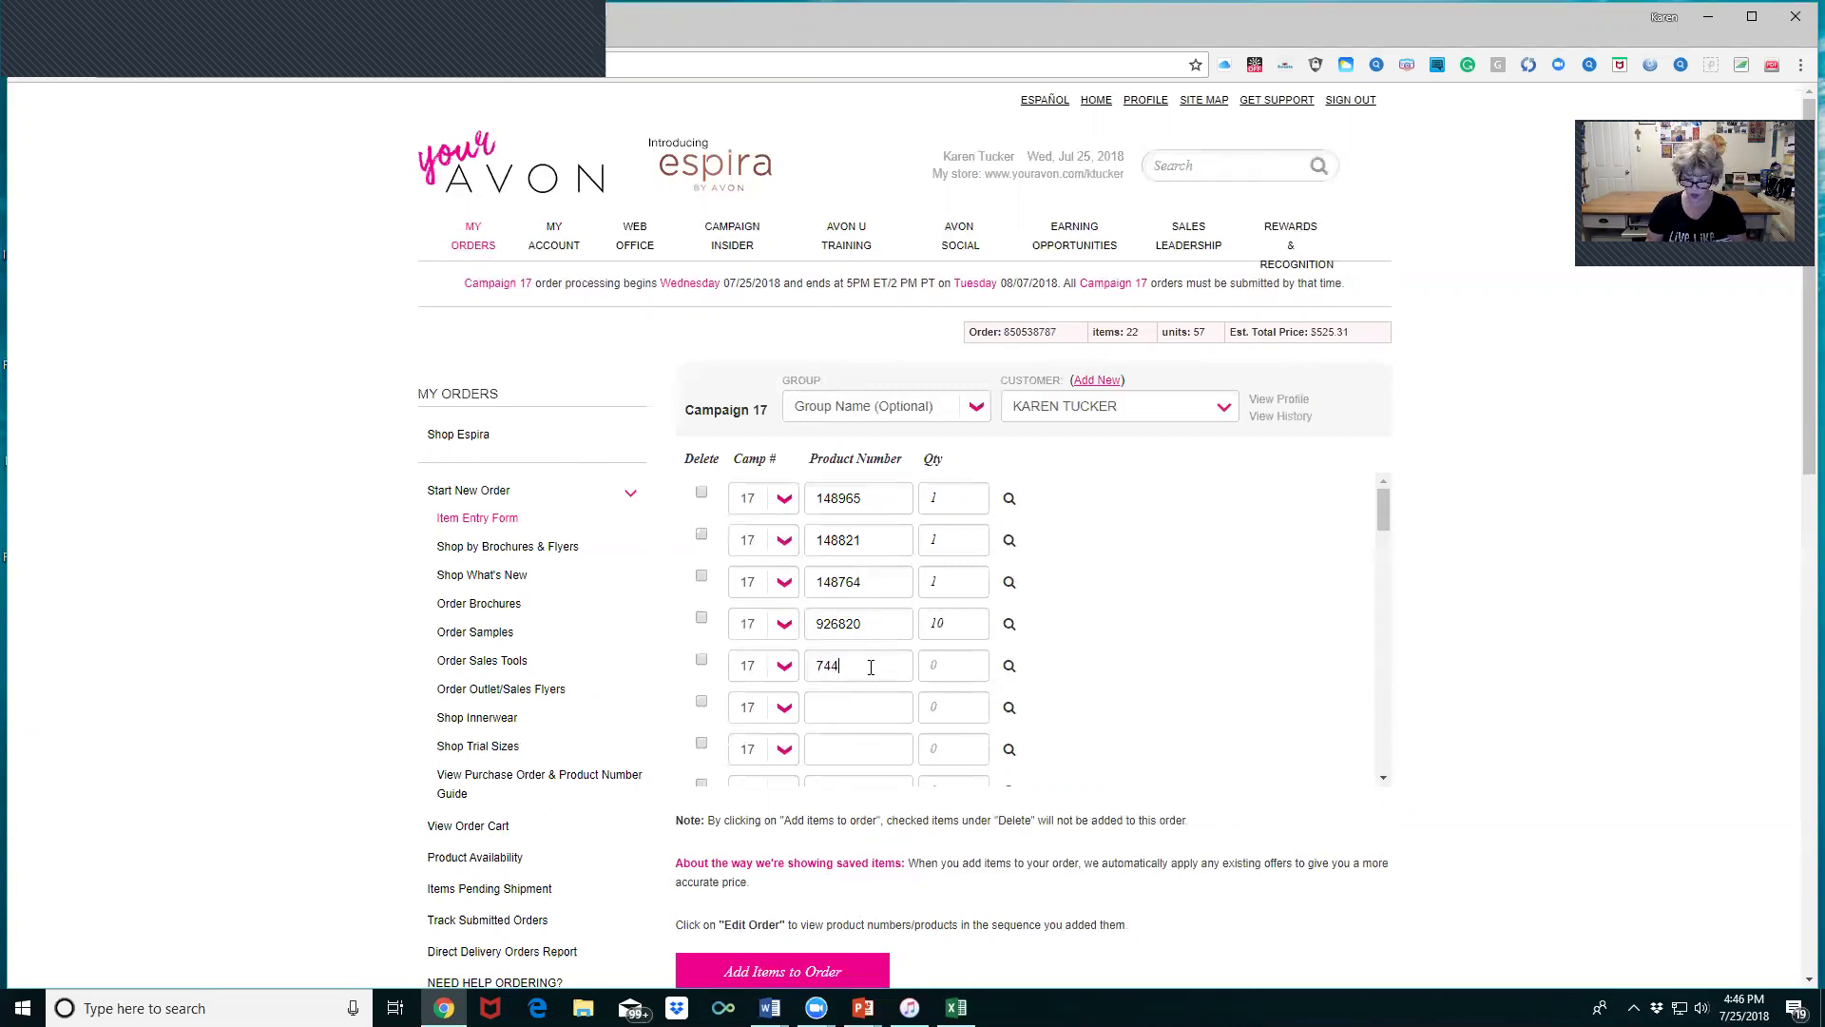
key("Tab")
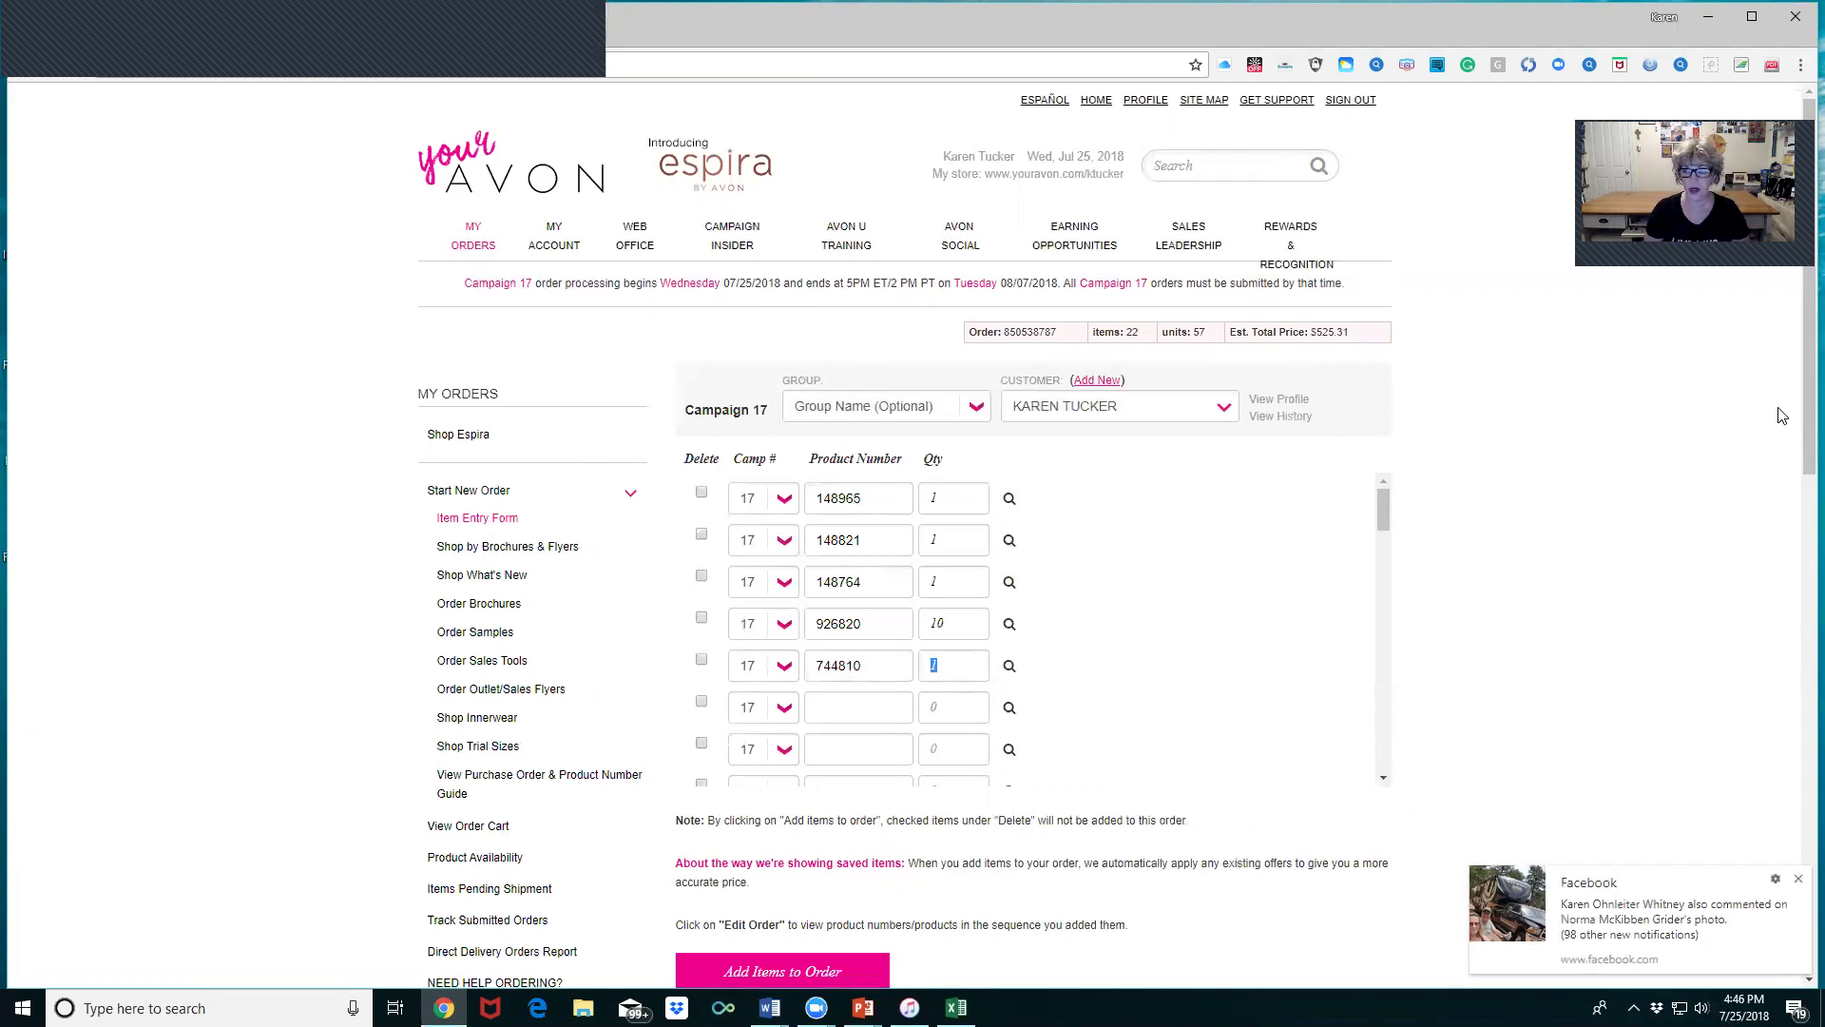
scroll(1105, 658, "down", 1)
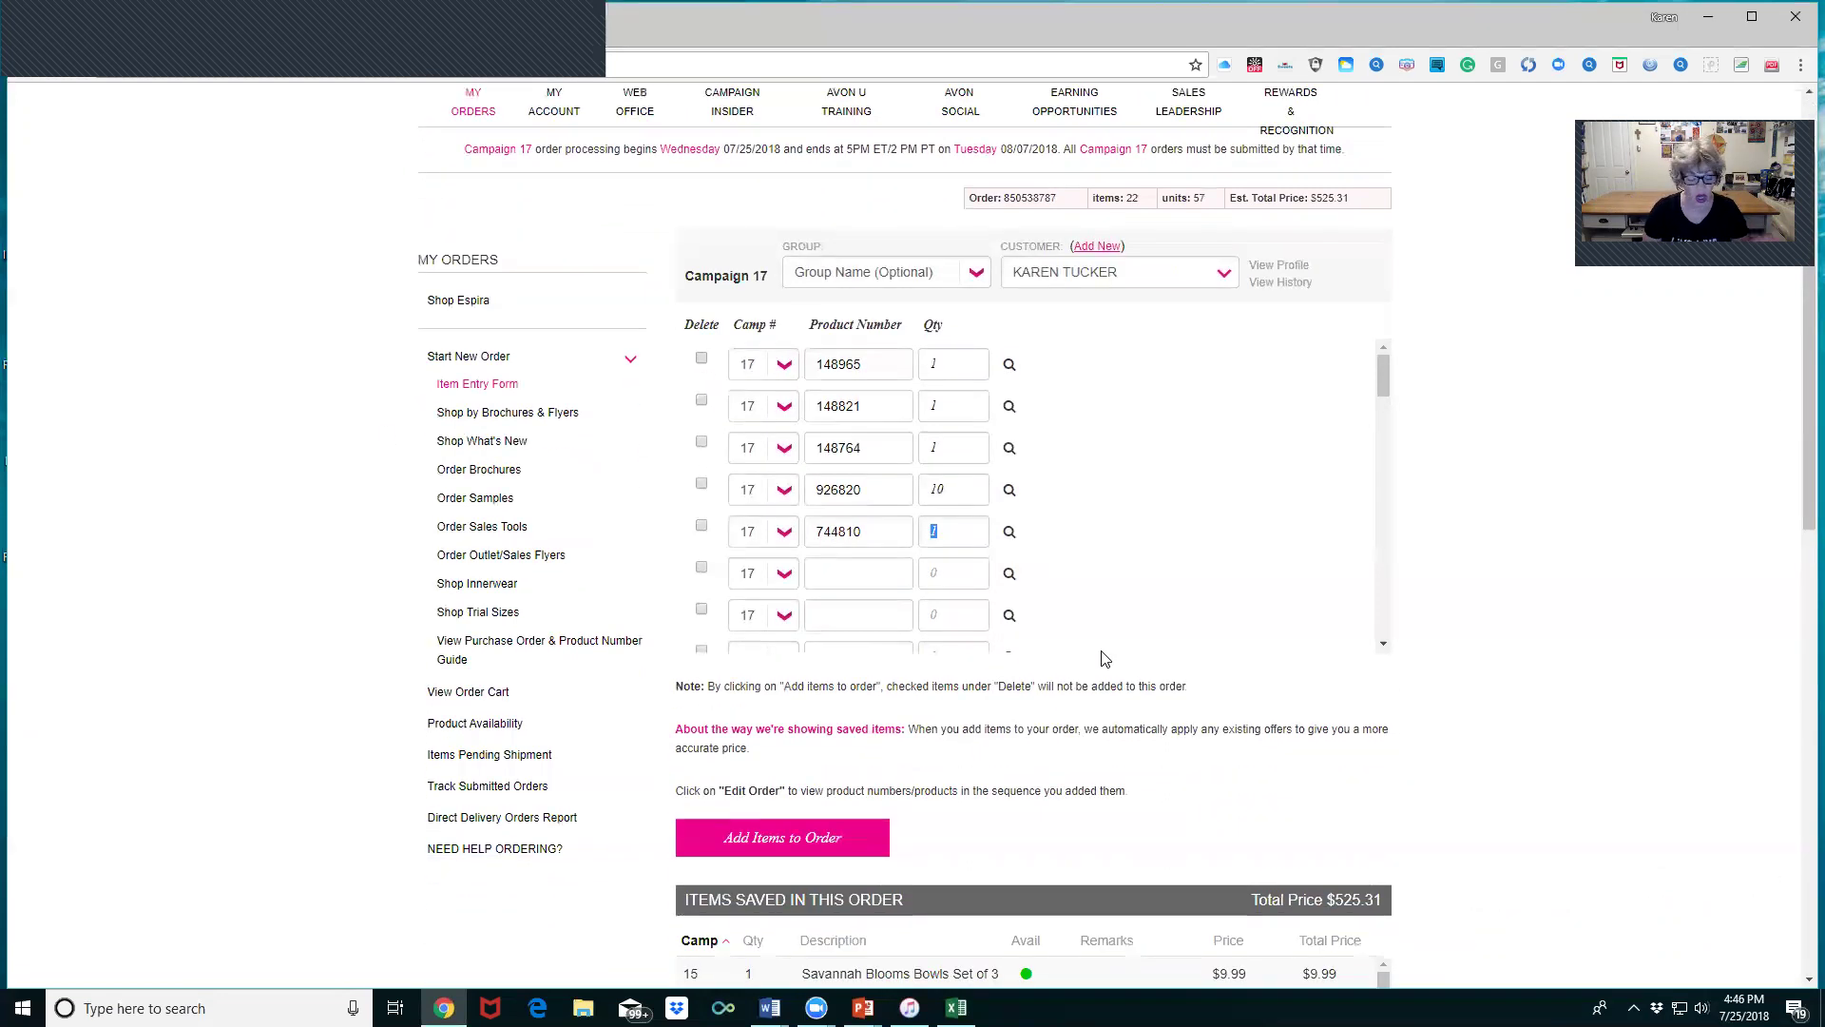
left_click(782, 835)
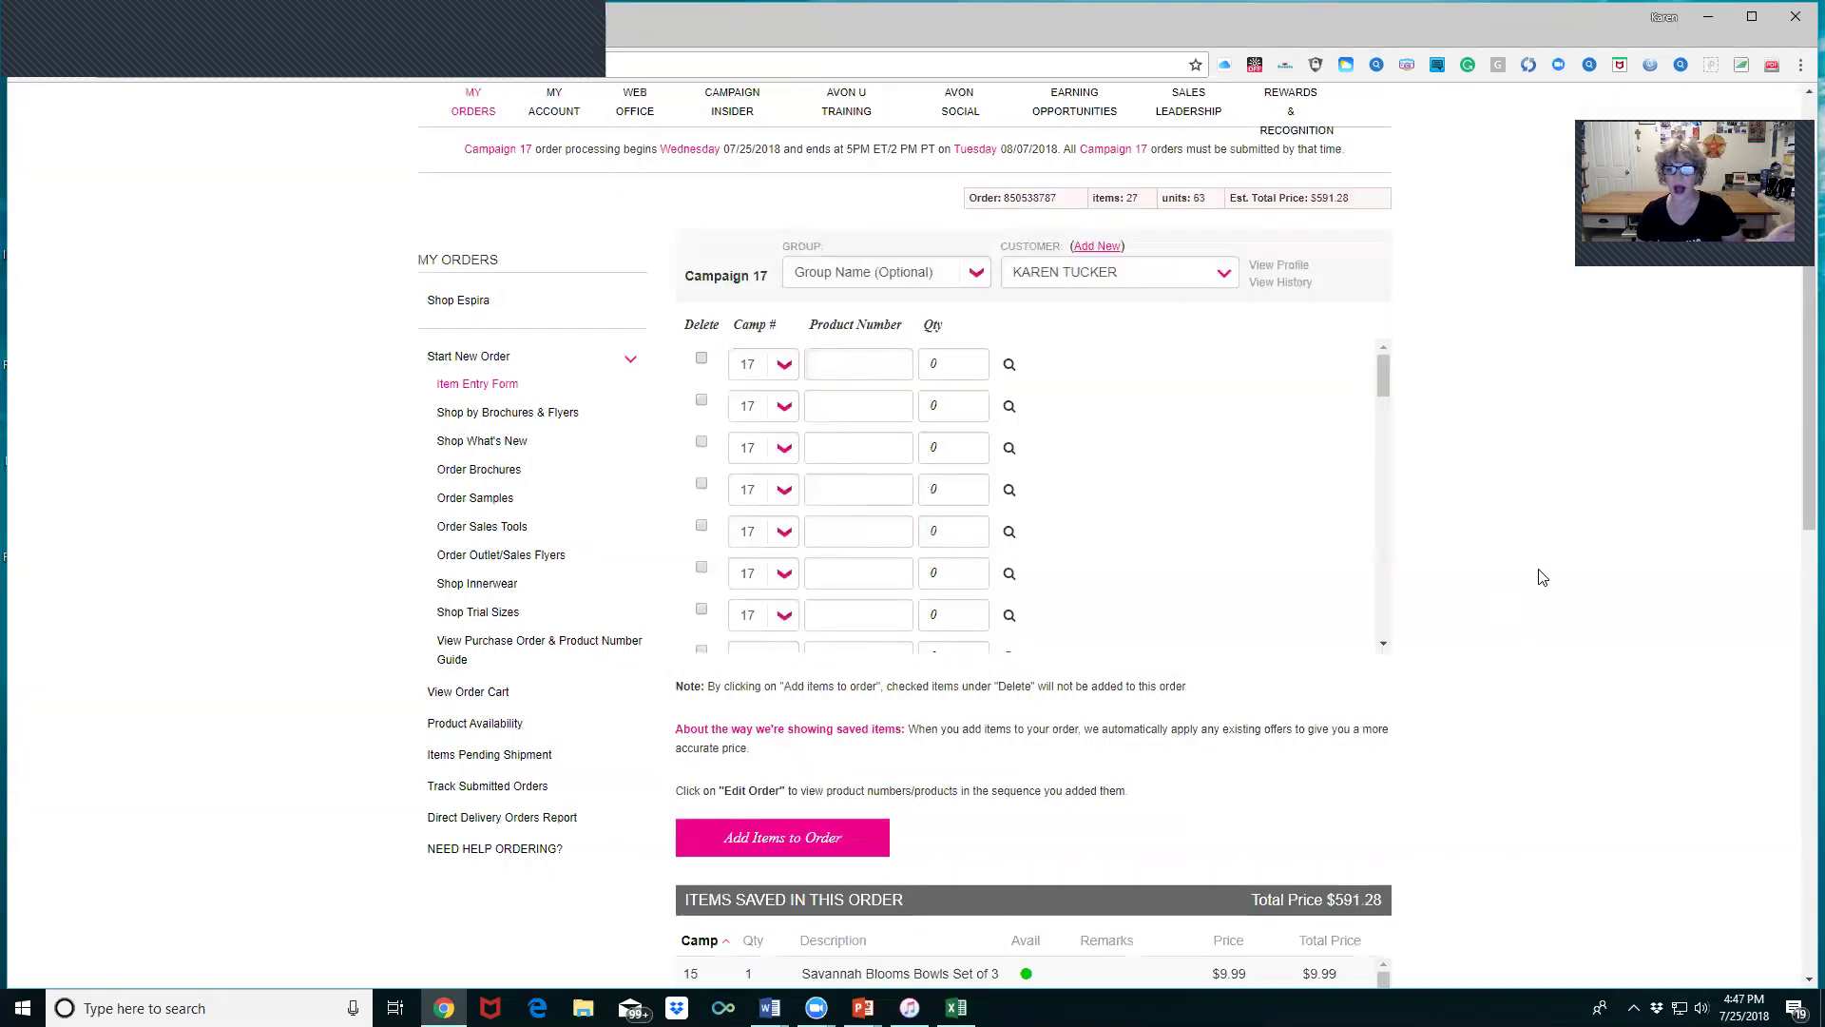
scroll(1799, 644, "down", 3)
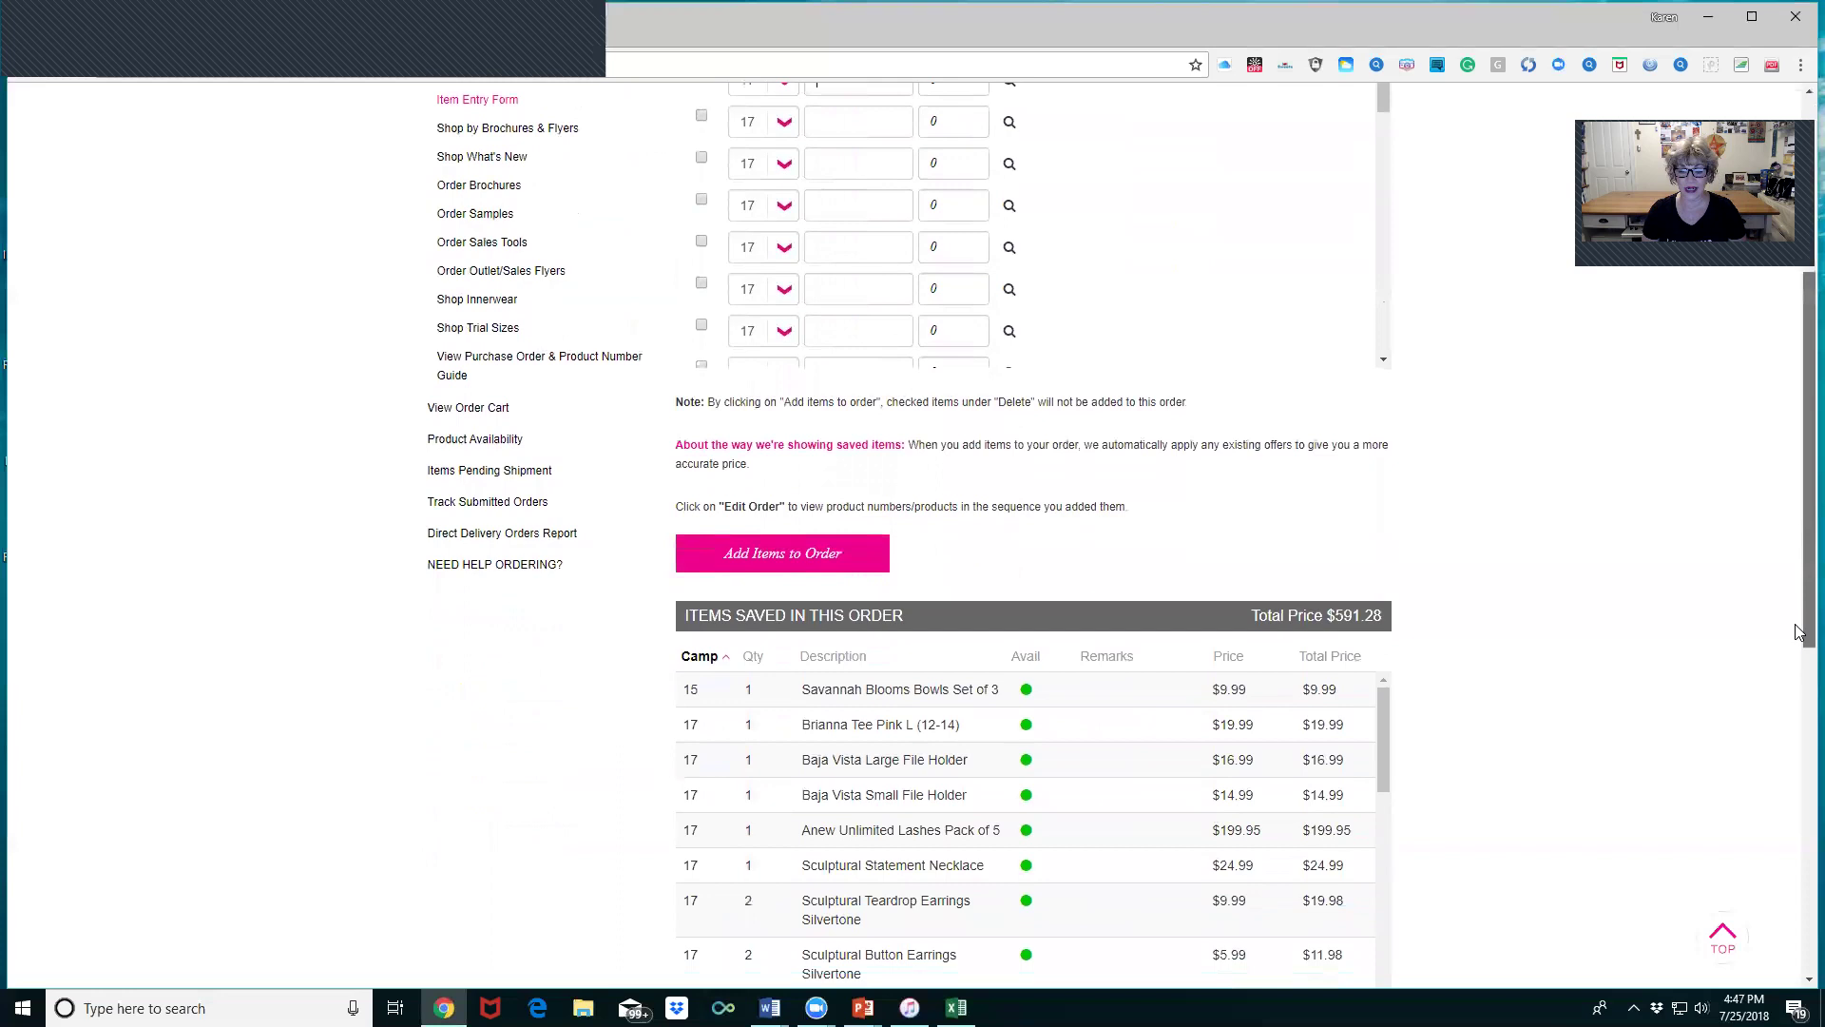
scroll(1800, 643, "down", 2)
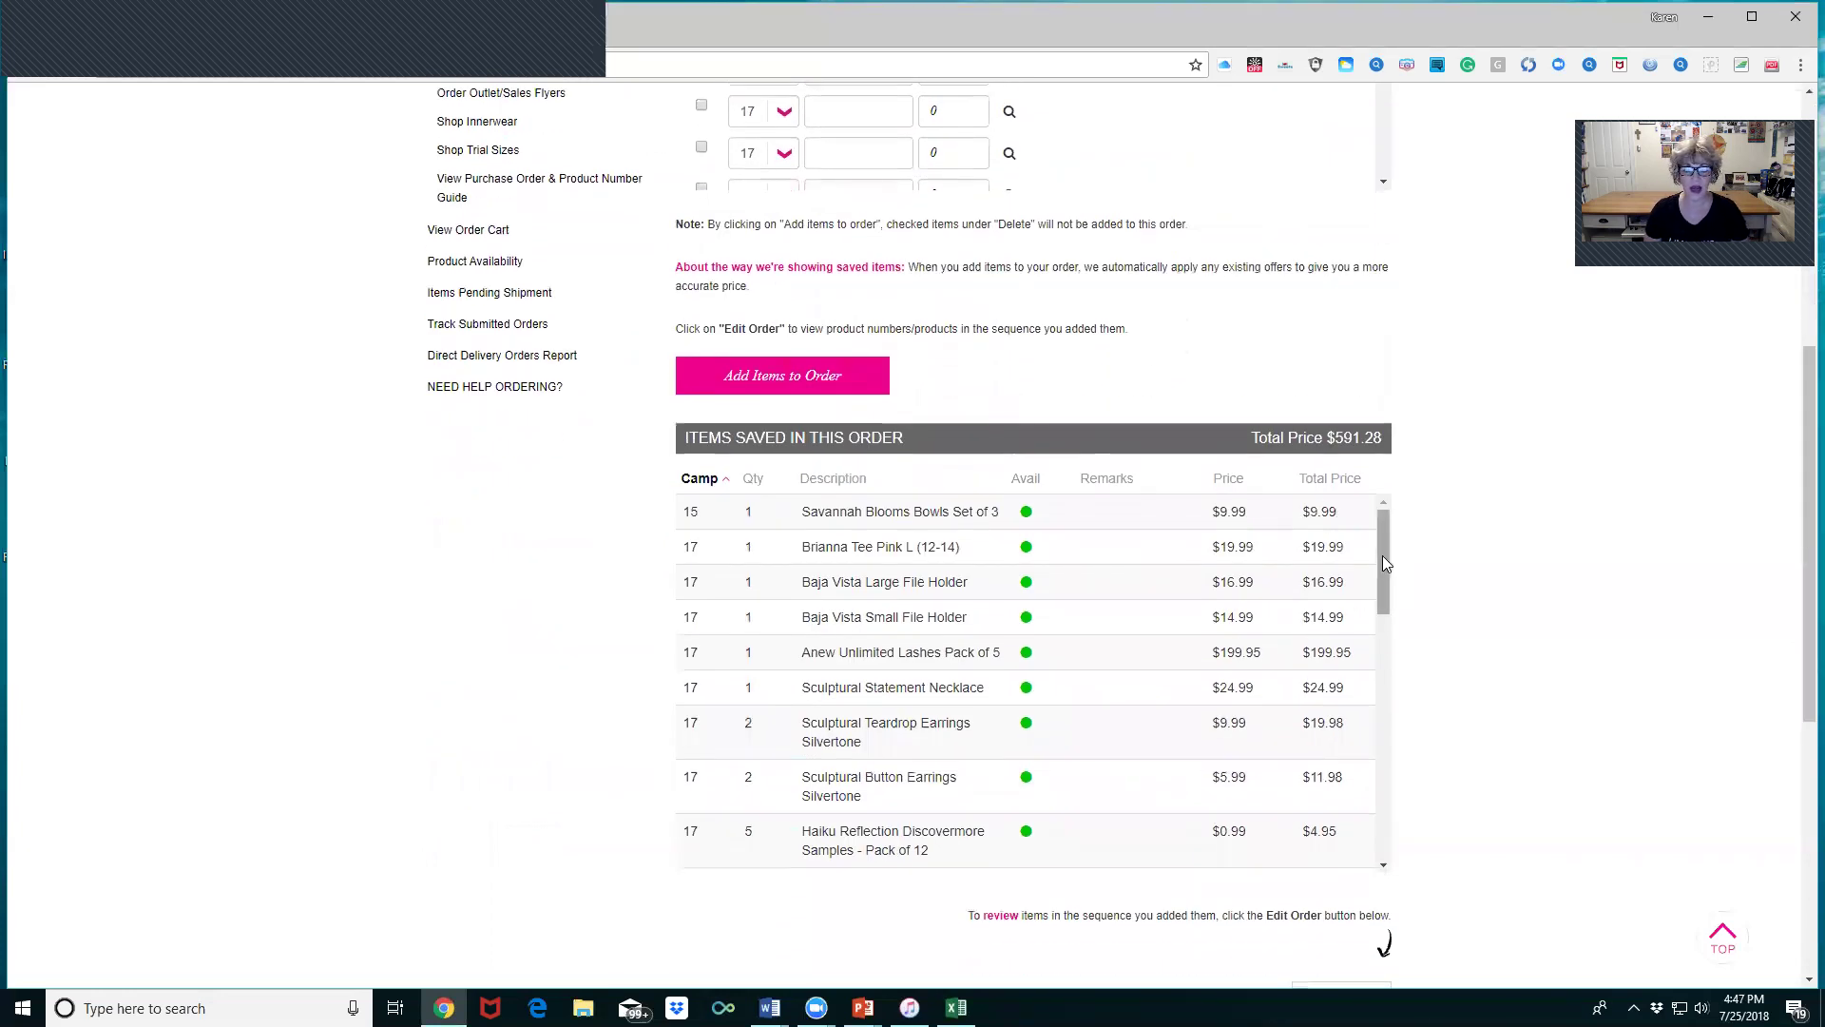
scroll(1384, 555, "up", 4)
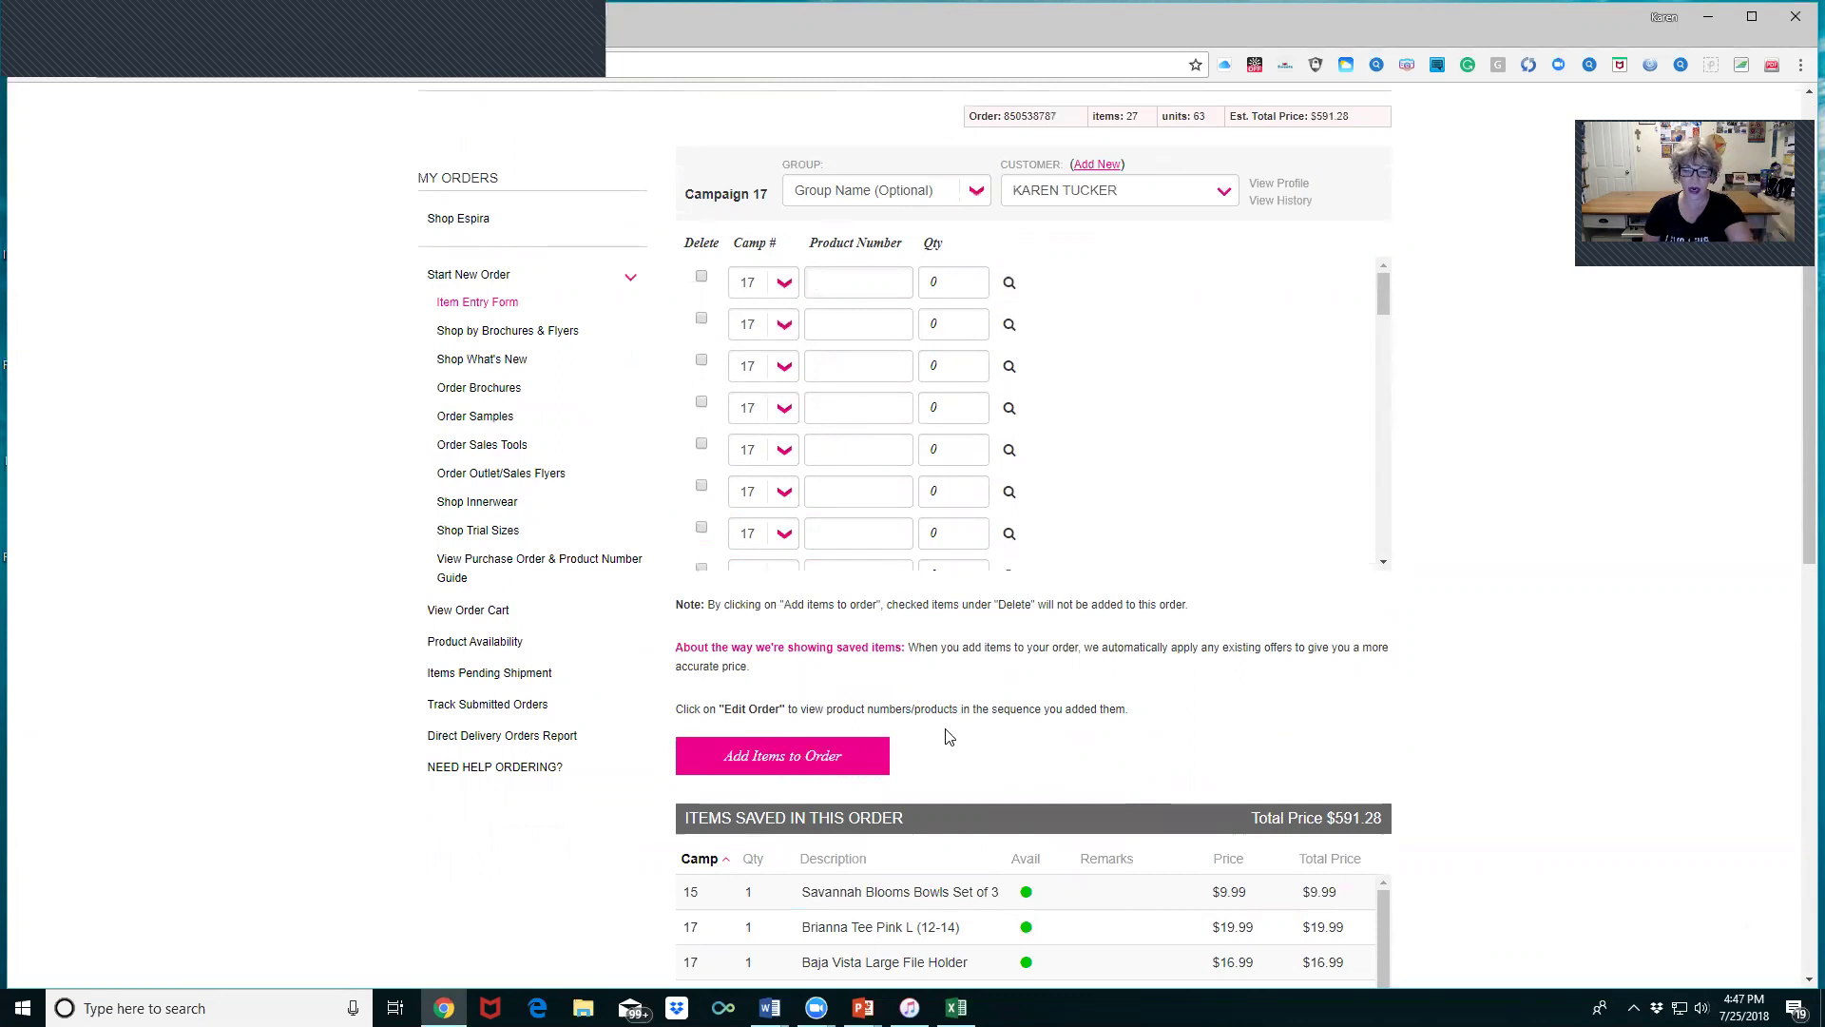
left_click_drag(1800, 480, 1800, 575)
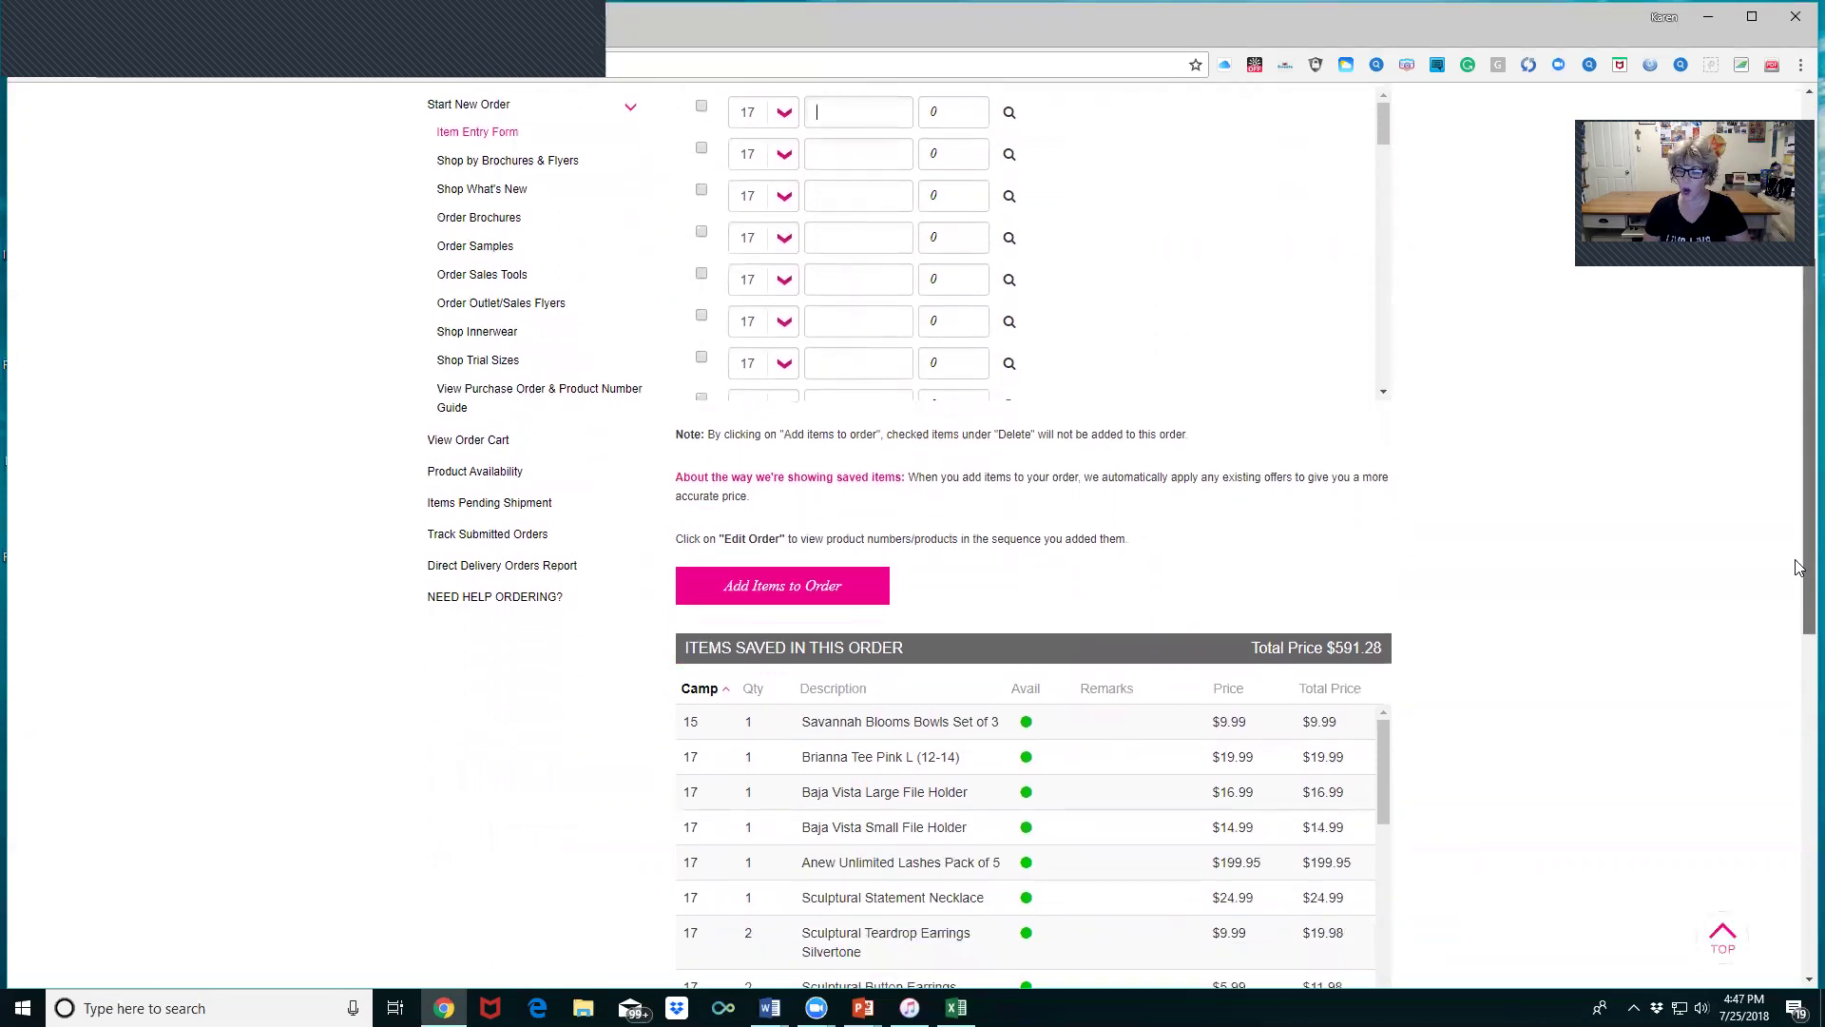
scroll(1799, 574, "down", 2)
left_click_drag(1388, 580, 1553, 579)
scroll(1552, 579, "up", 4)
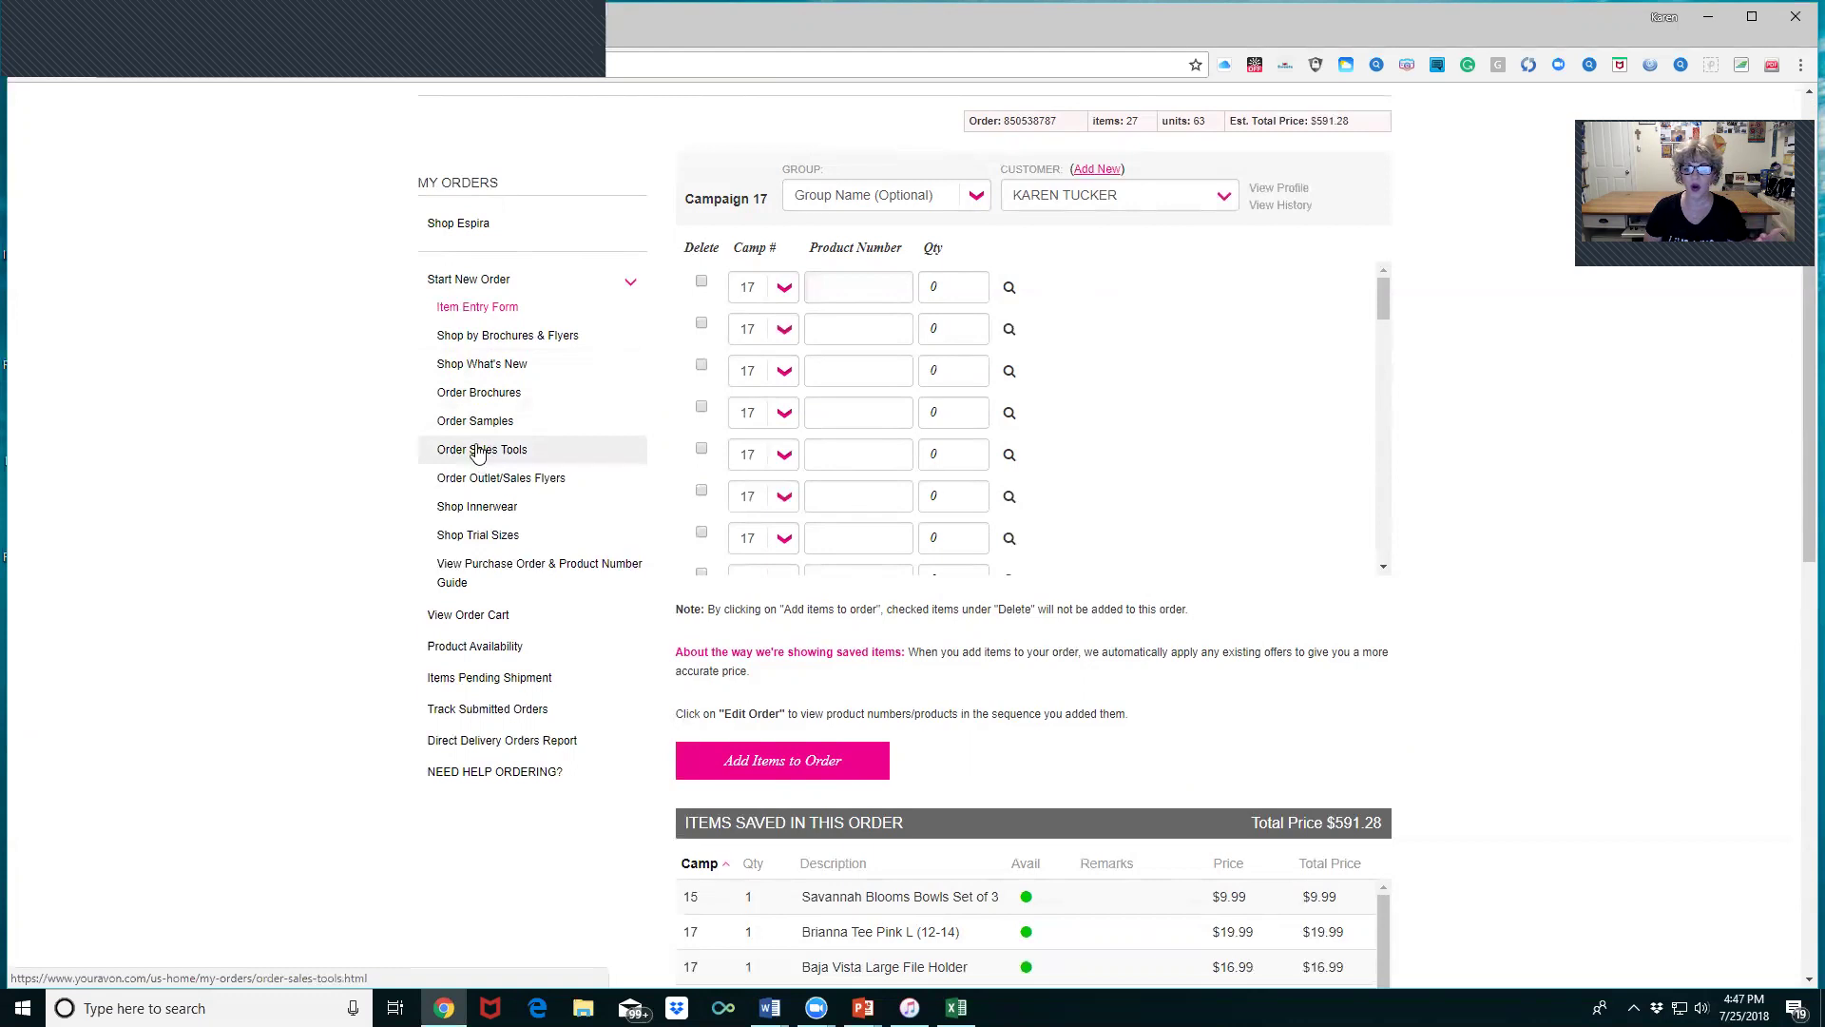
- In Order Sales Tools, add 10 Clear Literature Bags and 10 English Order Books
left_click(479, 451)
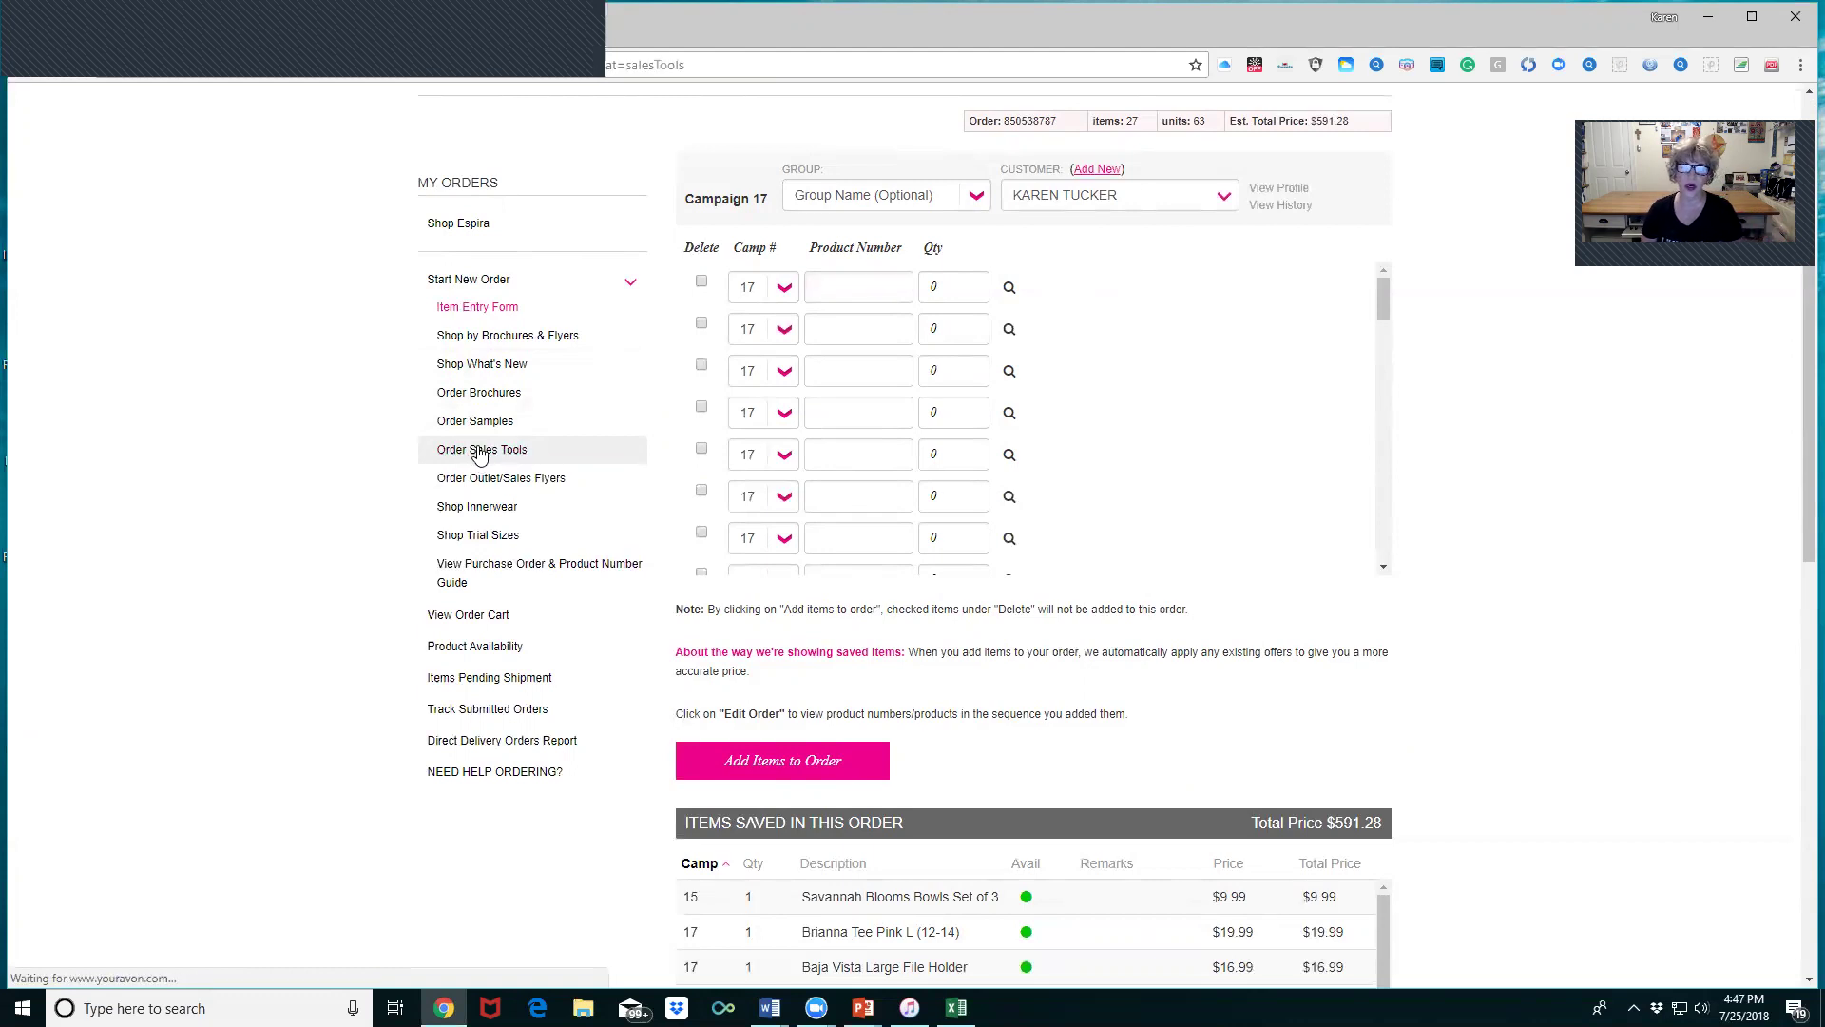
scroll(1041, 428, "down", 5)
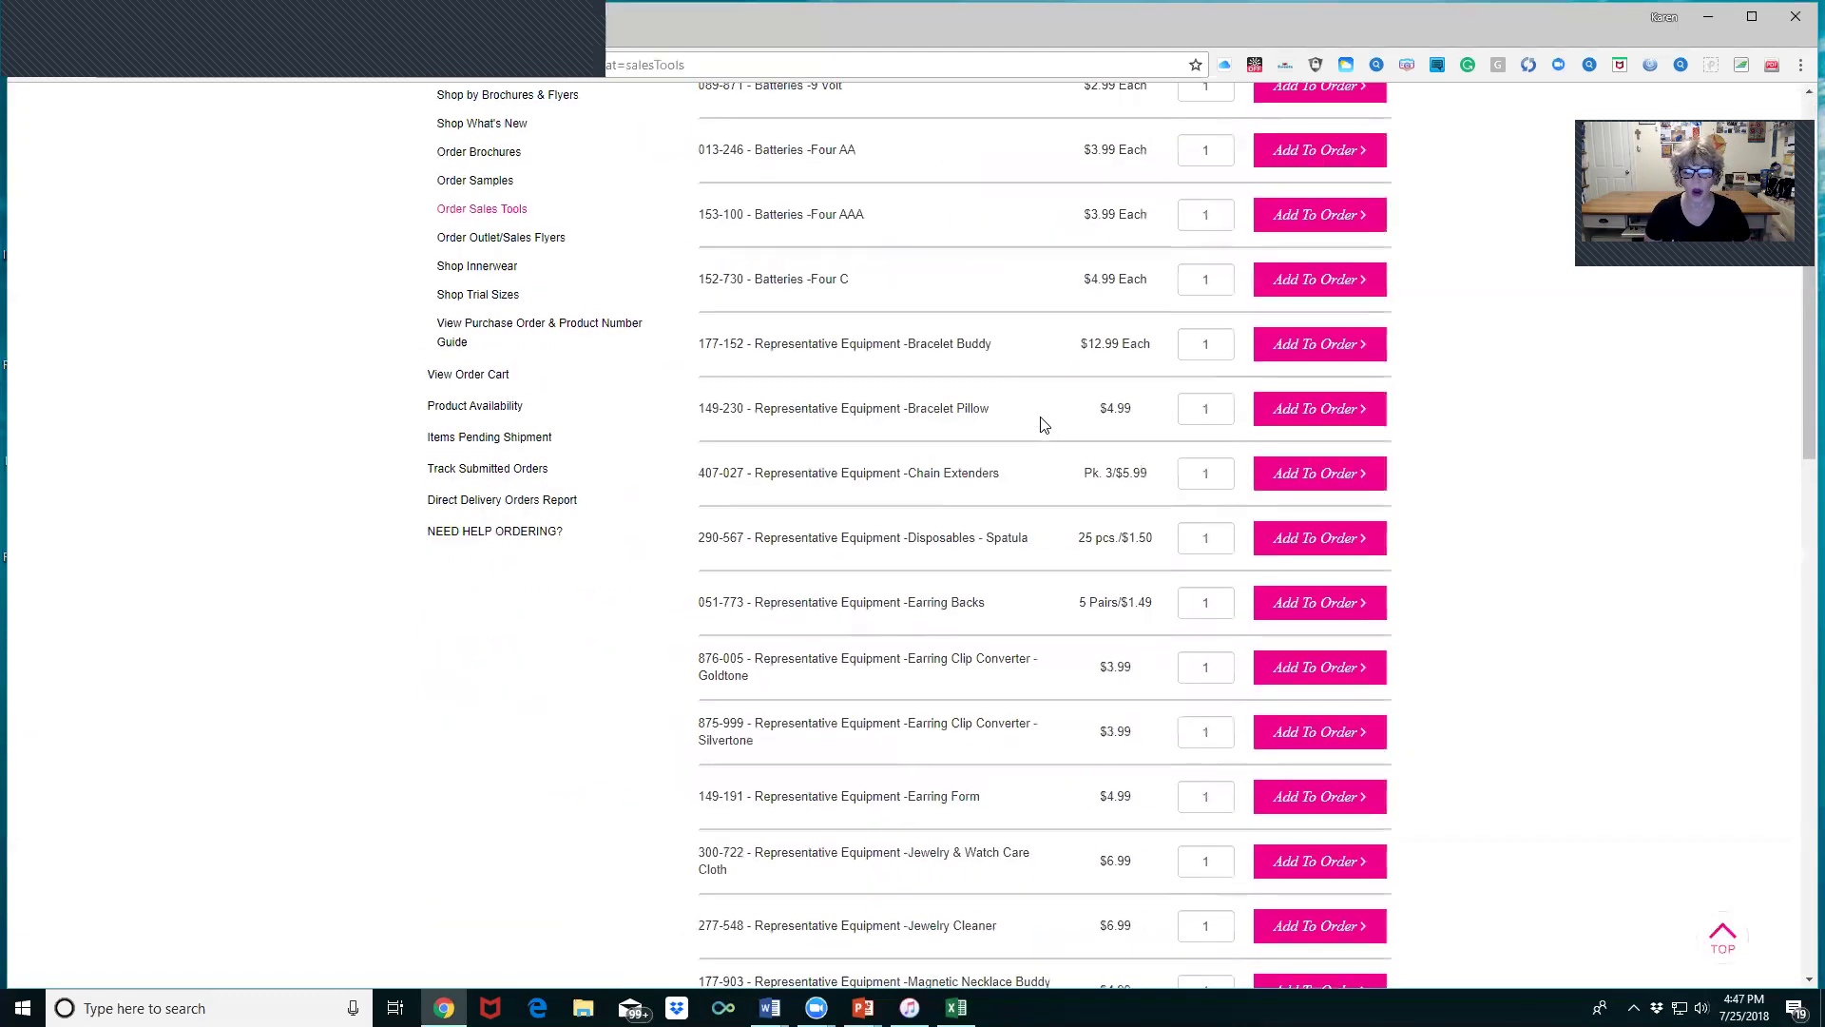
scroll(1041, 423, "down", 9)
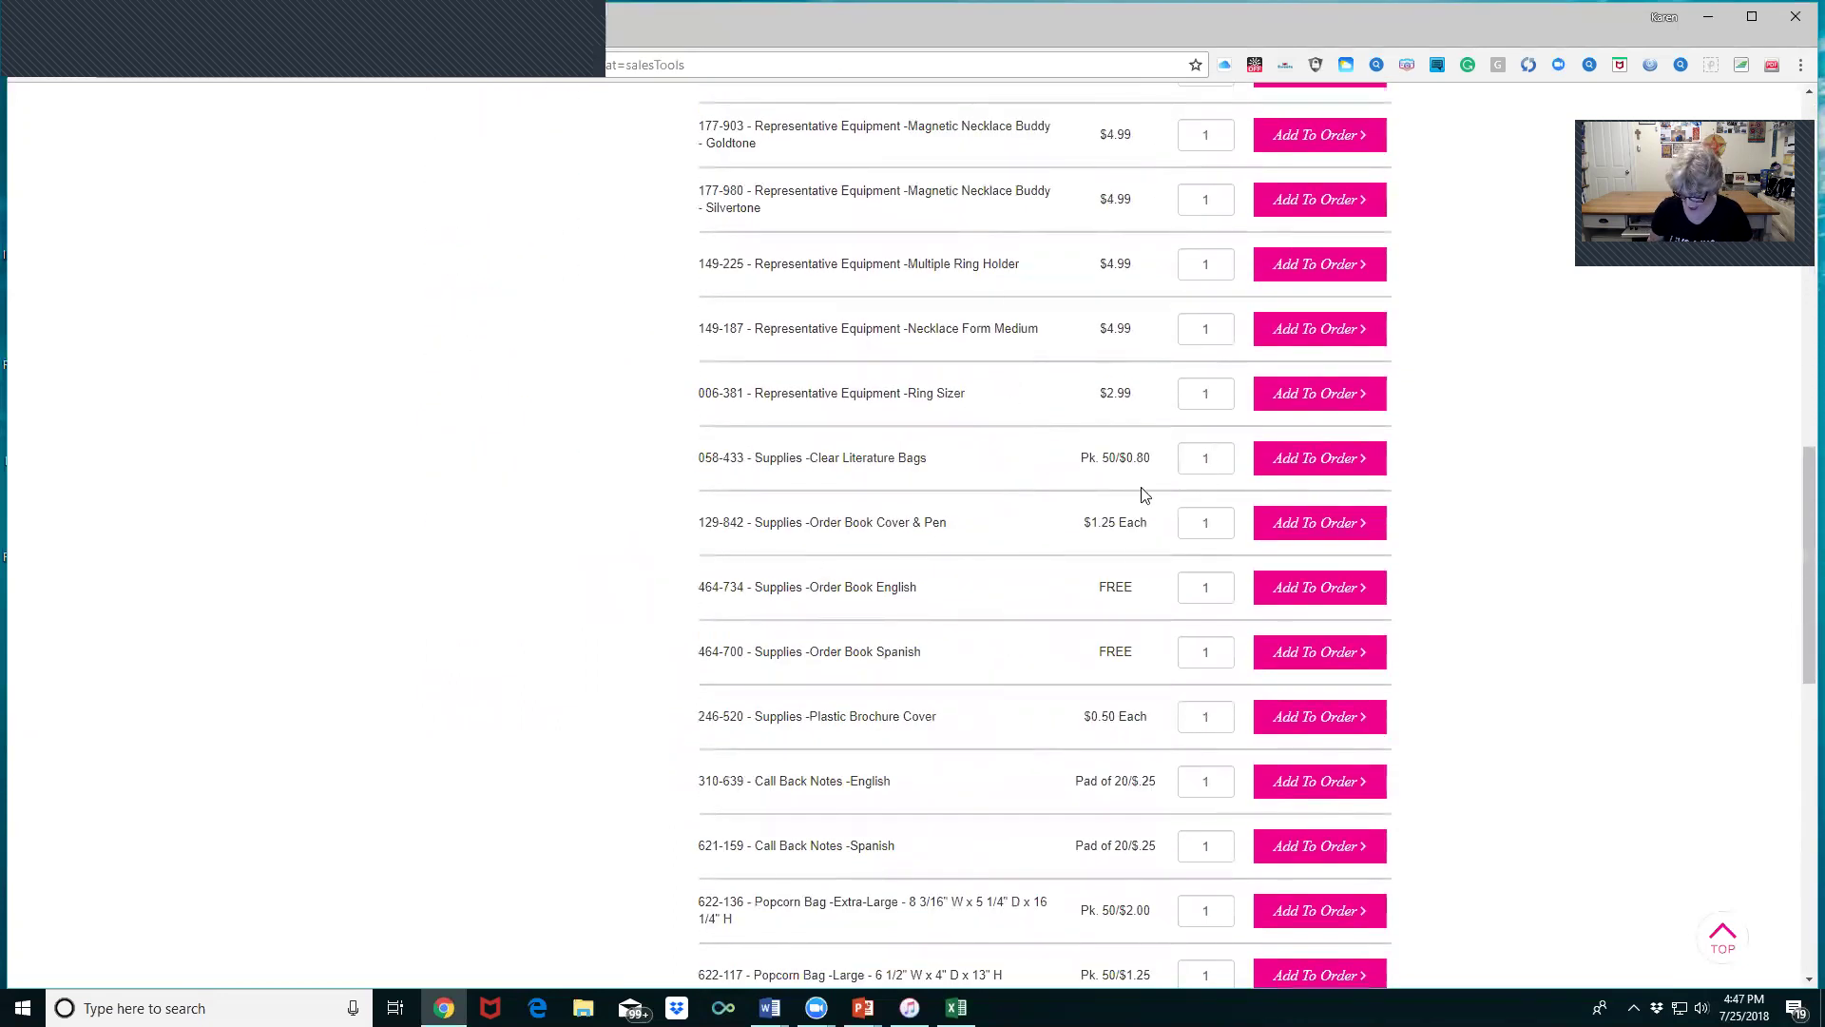
type("0")
left_click(1285, 458)
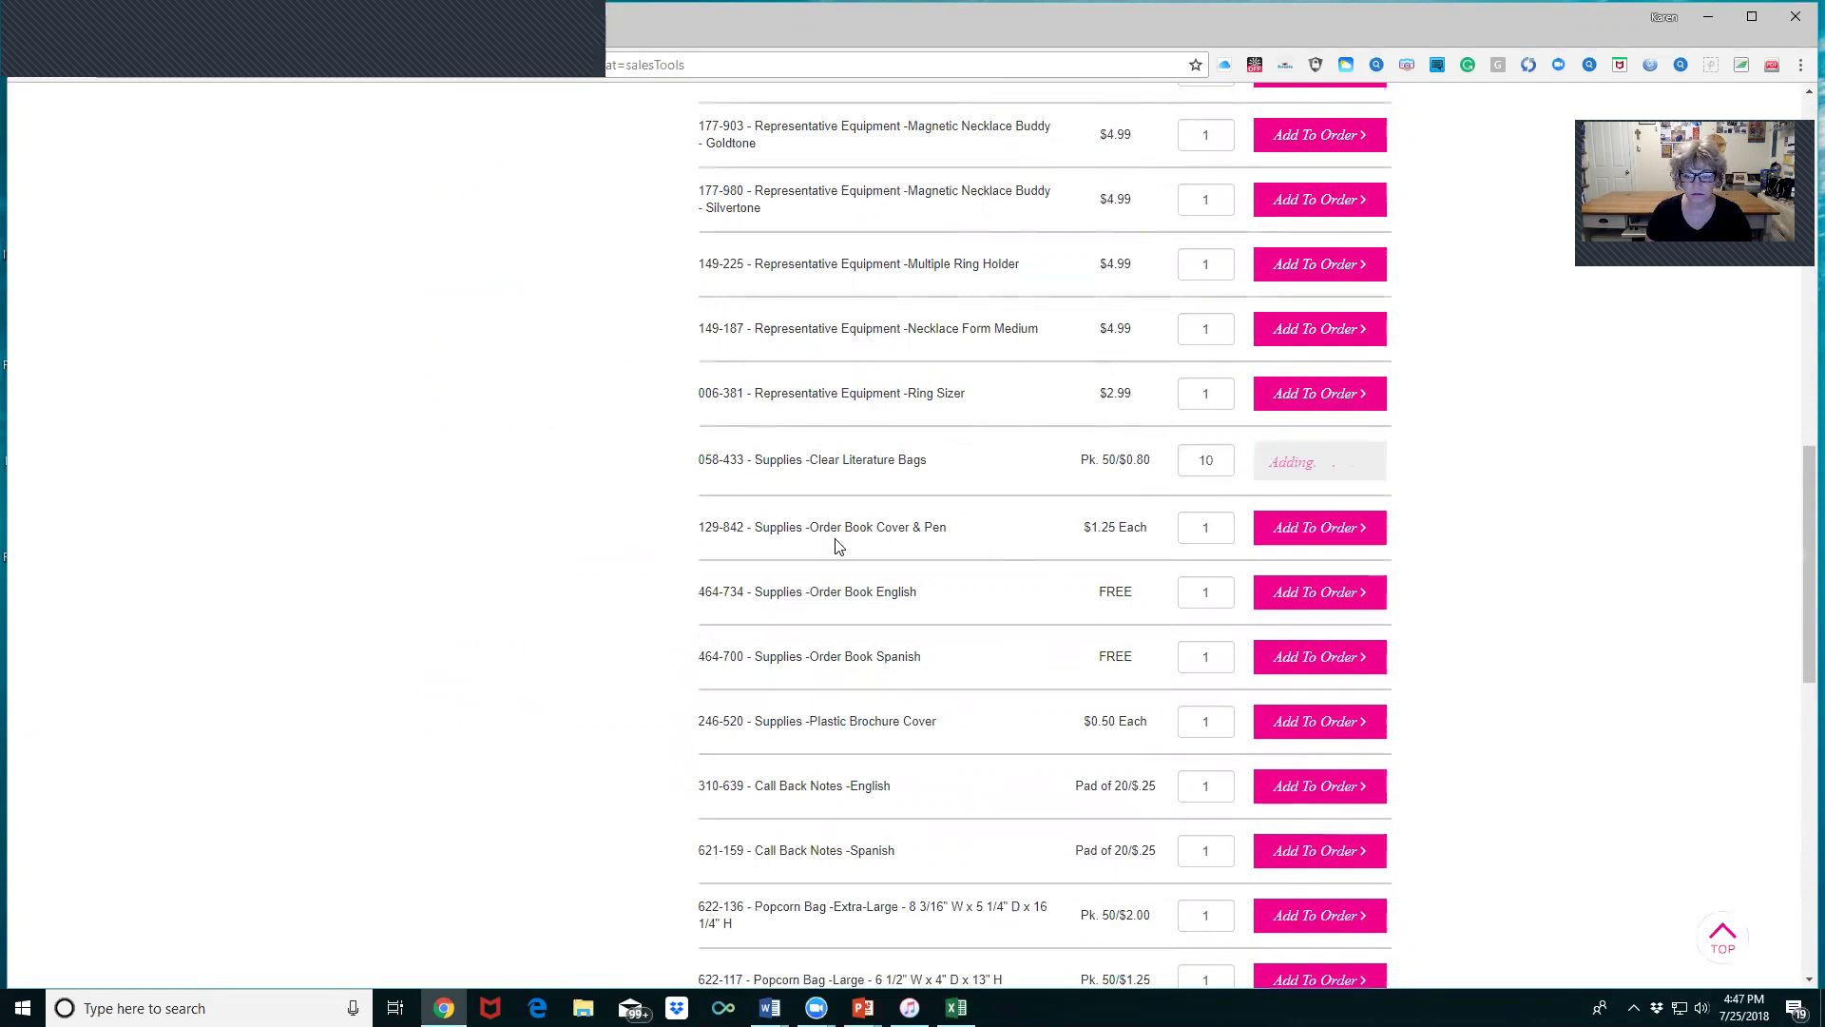
scroll(1080, 517, "down", 1)
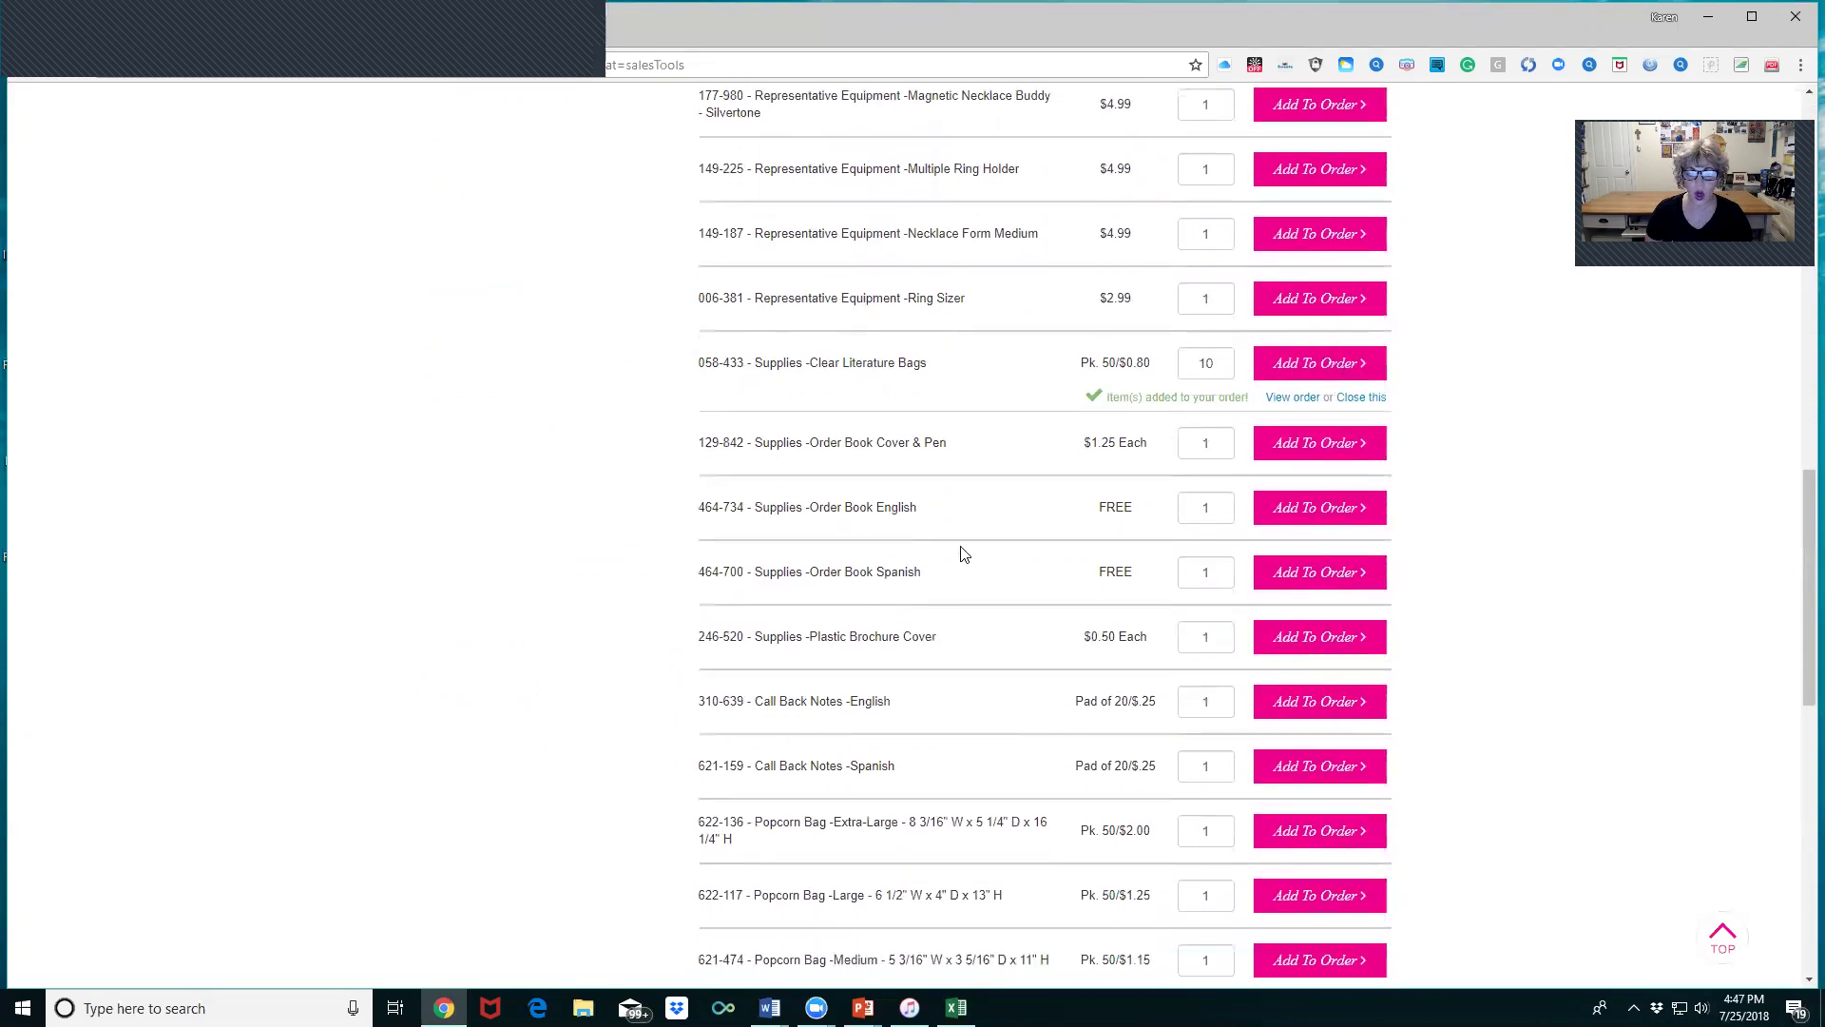
left_click(1222, 507)
type("0")
left_click(1319, 508)
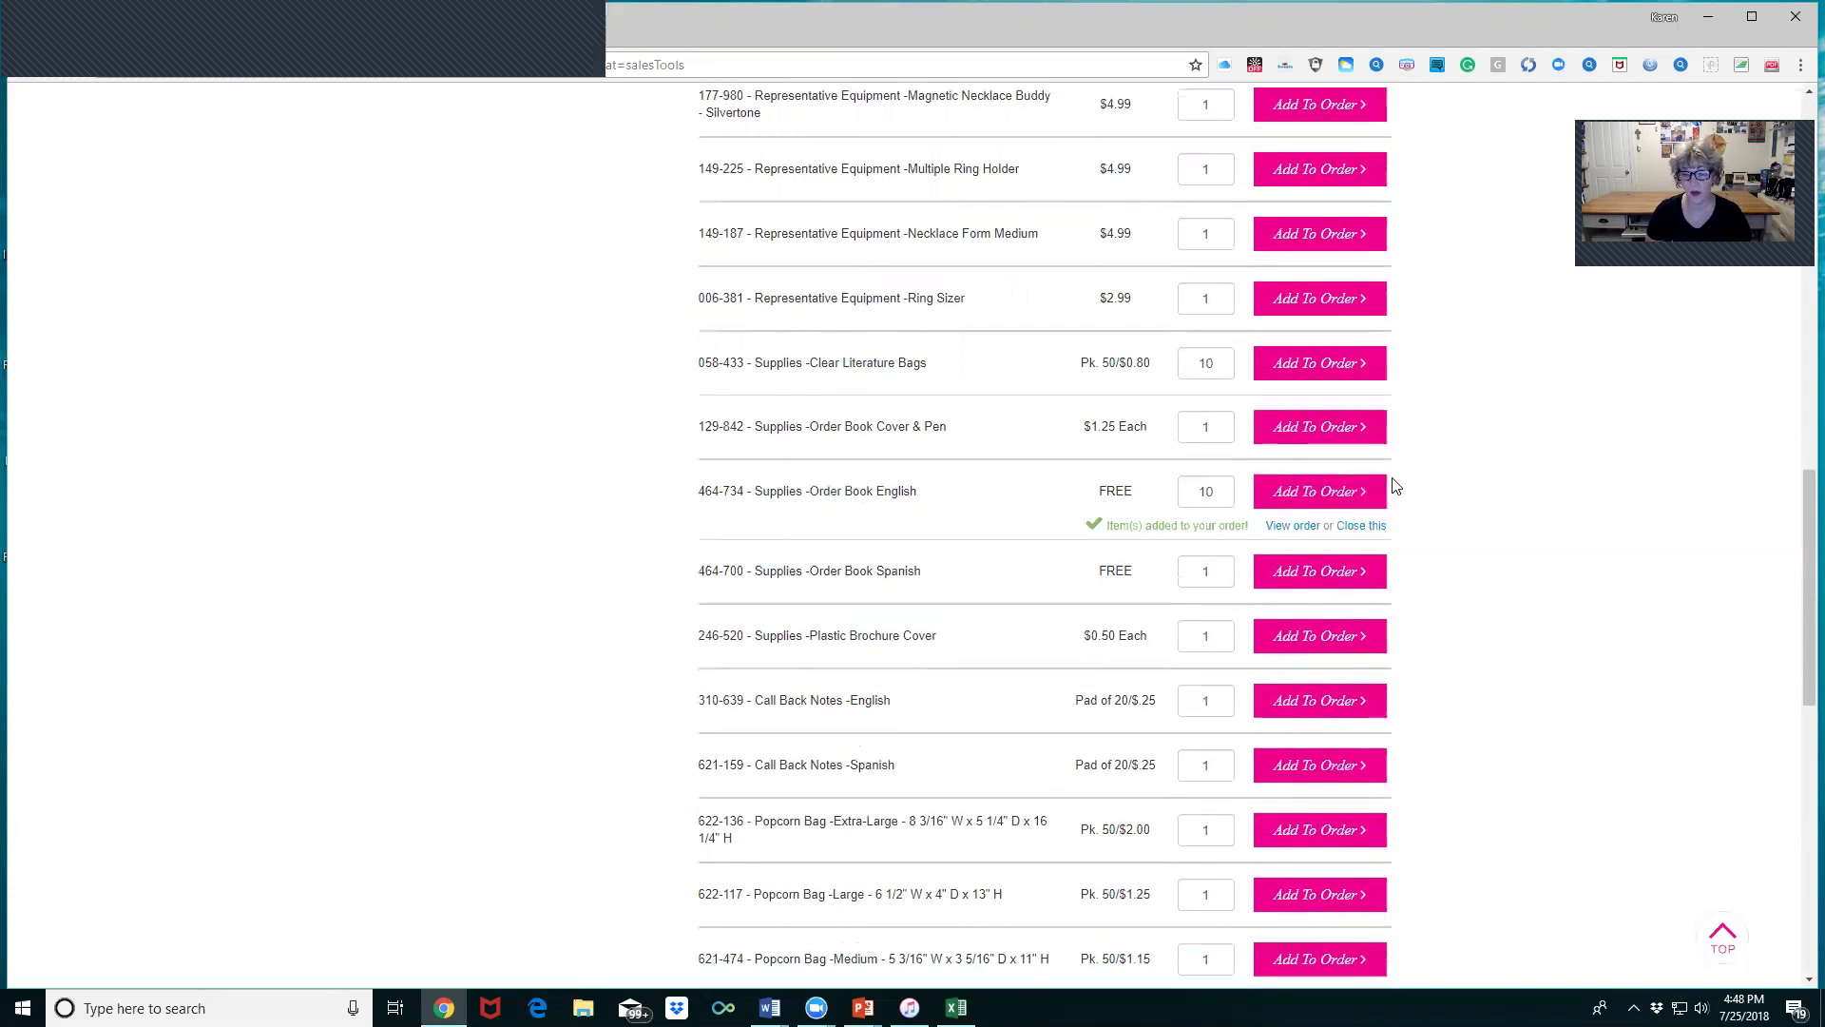
- Add Extra-Large, Large, Medium and Small Popcorn Bags to the order
scroll(1540, 510, "down", 4)
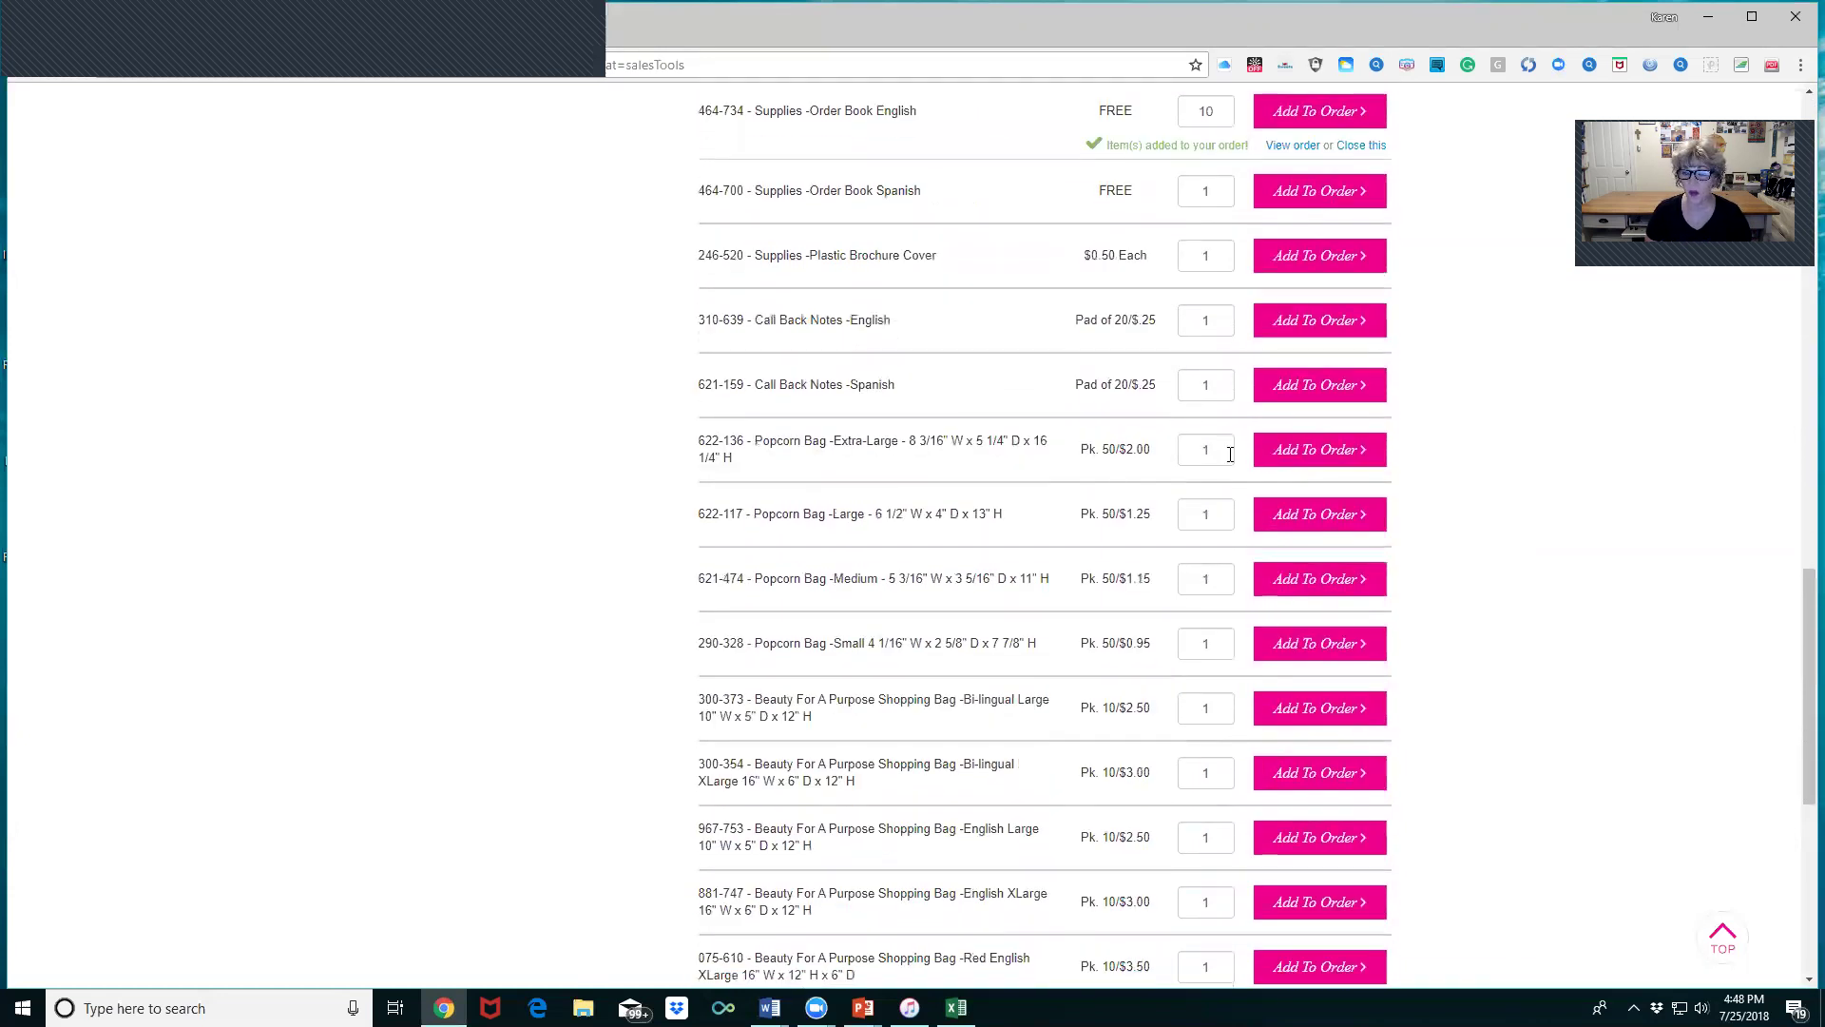
left_click(1313, 452)
left_click(1305, 517)
left_click(1314, 575)
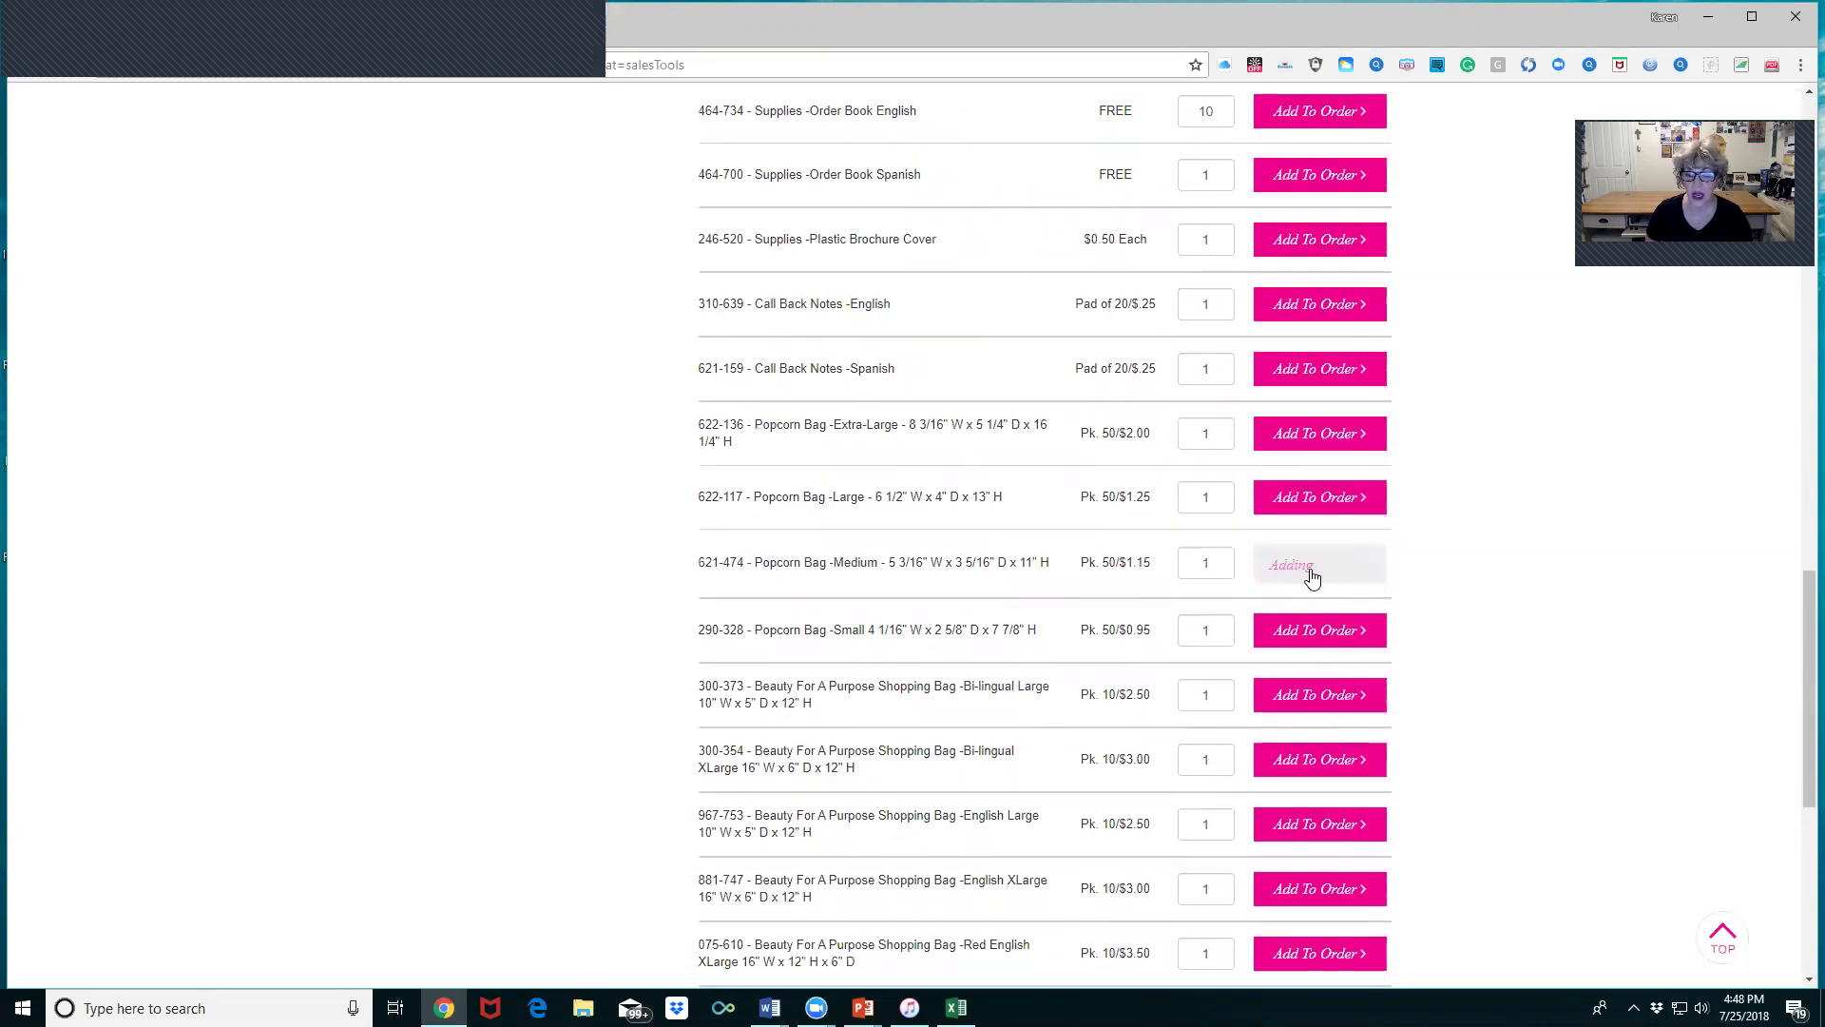
left_click(1340, 651)
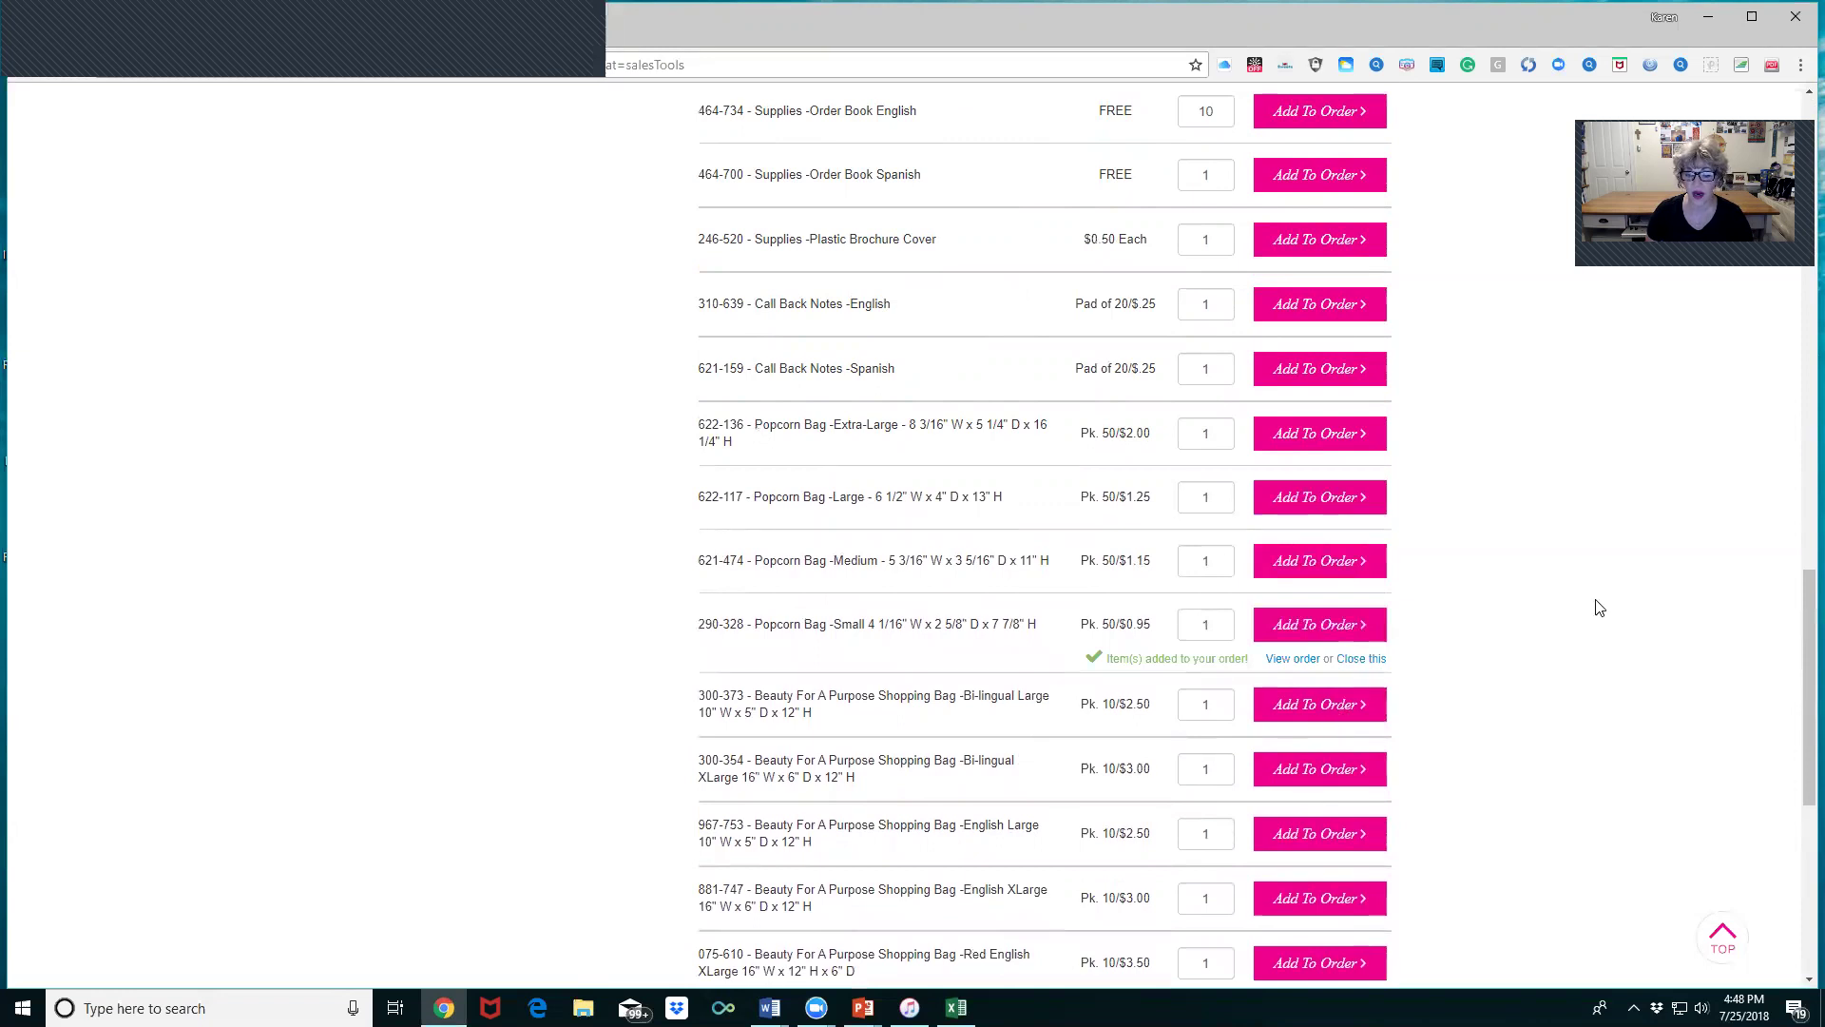
scroll(1600, 608, "down", 4)
scroll(1600, 608, "down", 3)
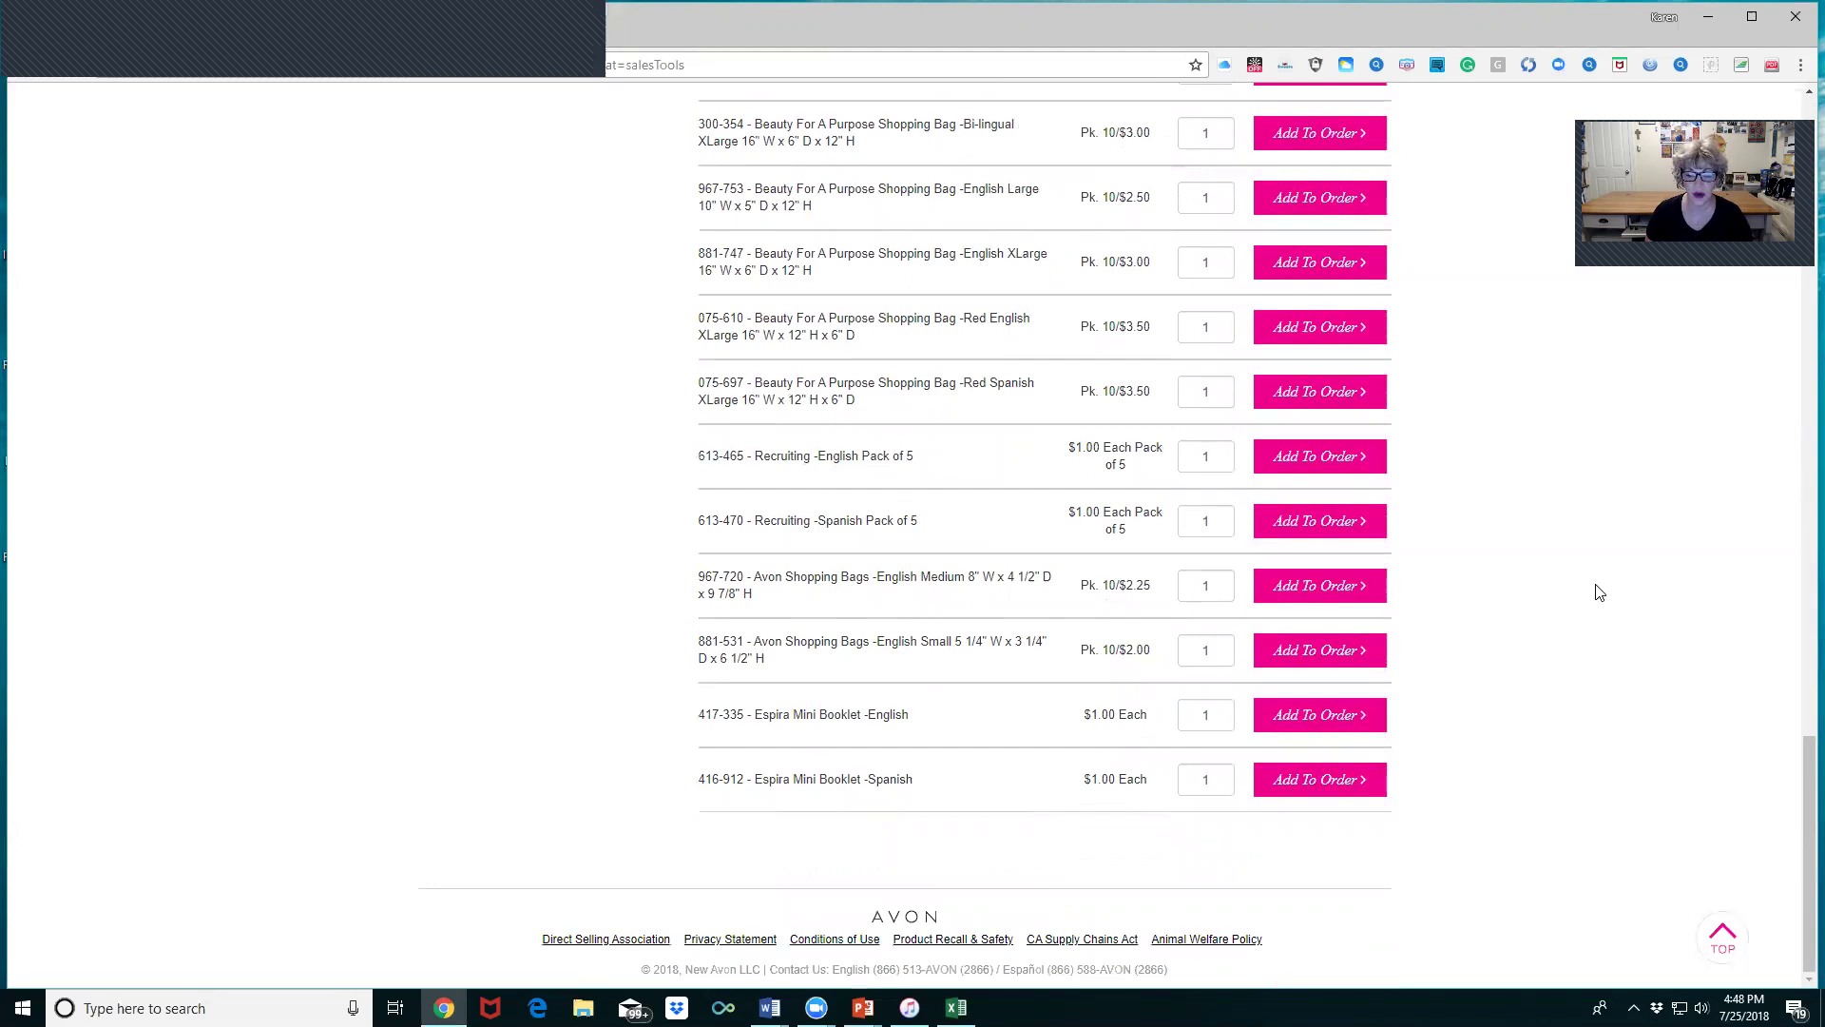
scroll(1562, 588, "up", 20)
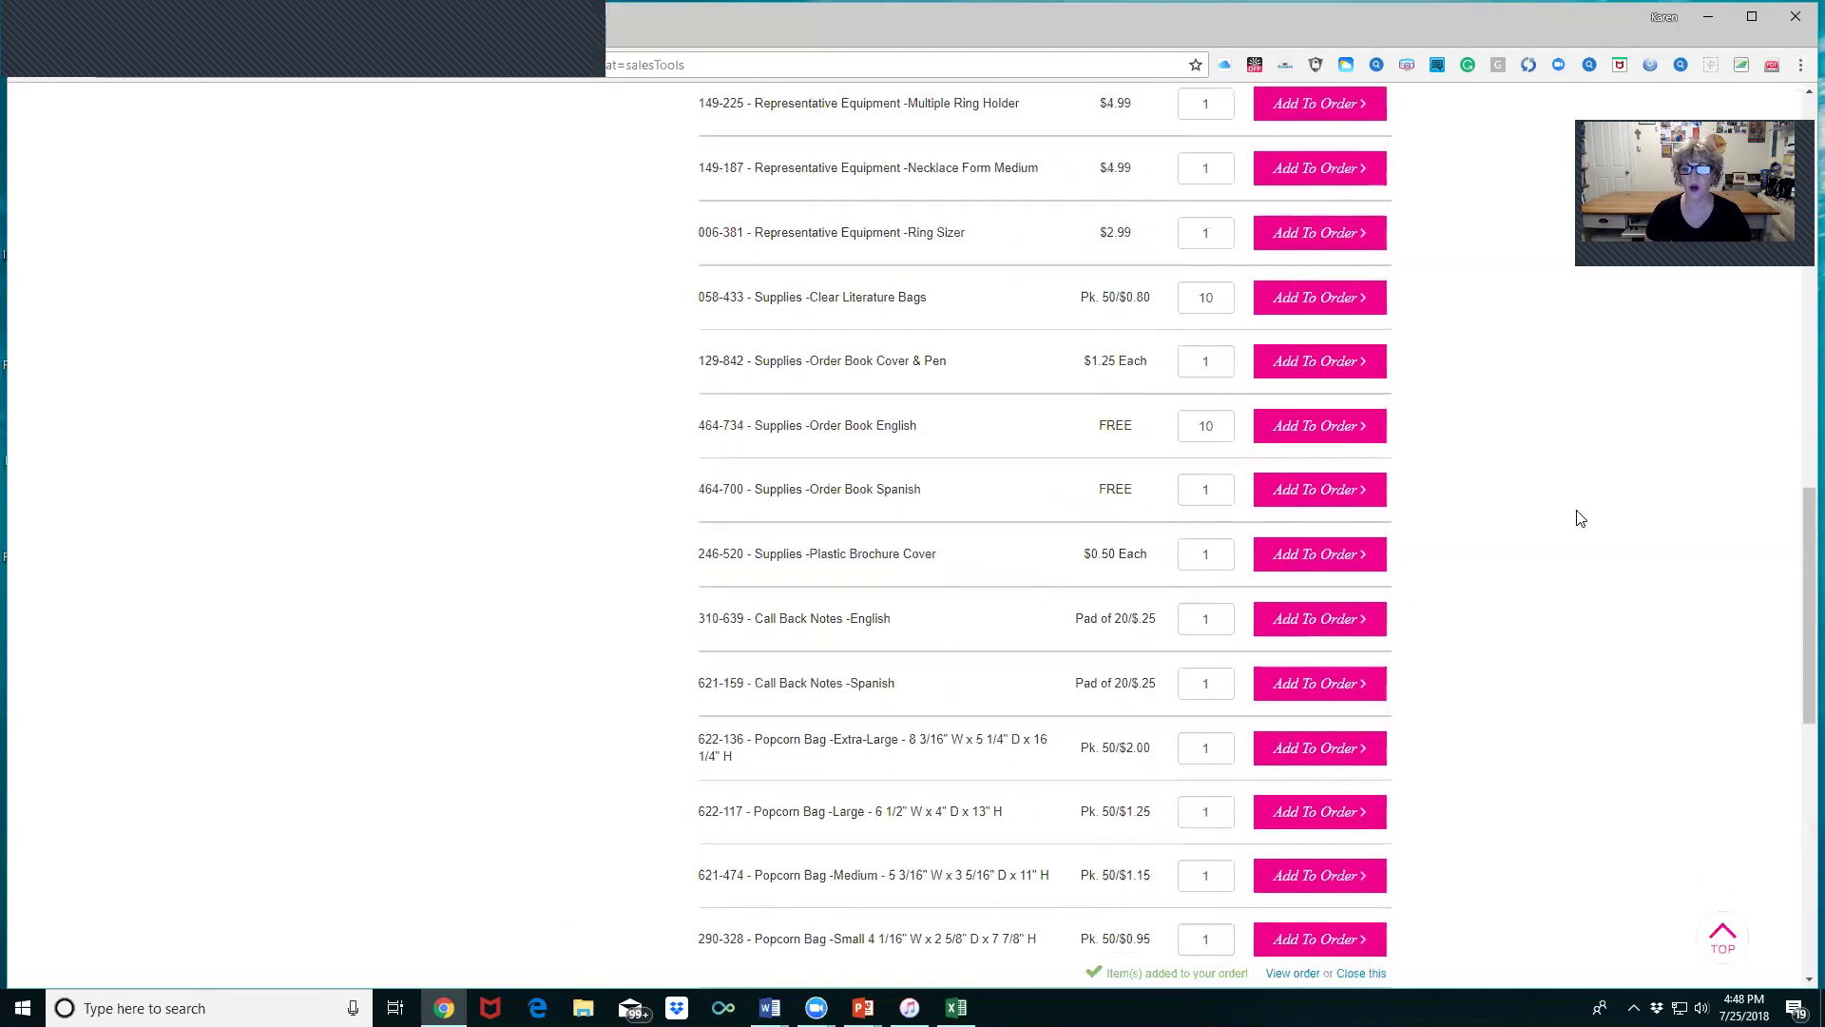
scroll(1587, 495, "up", 5)
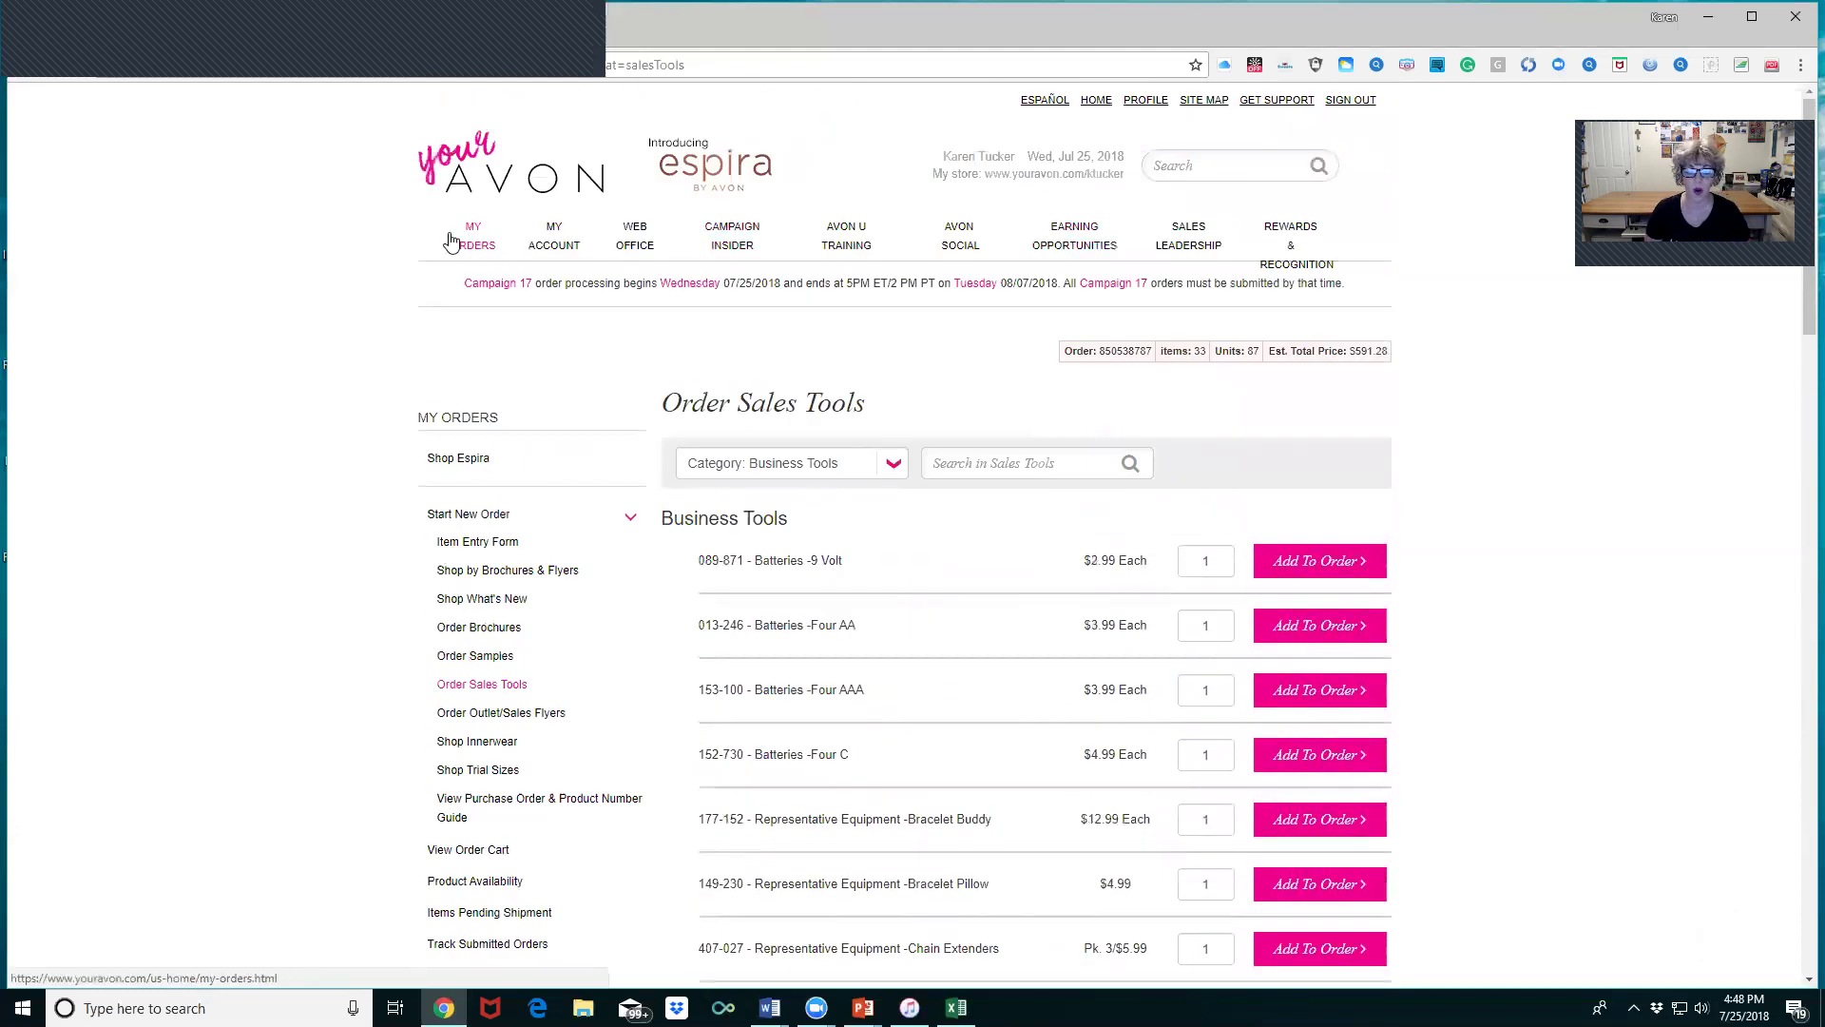
- Open the Order Cart listing all current orders from My Orders
left_click(466, 235)
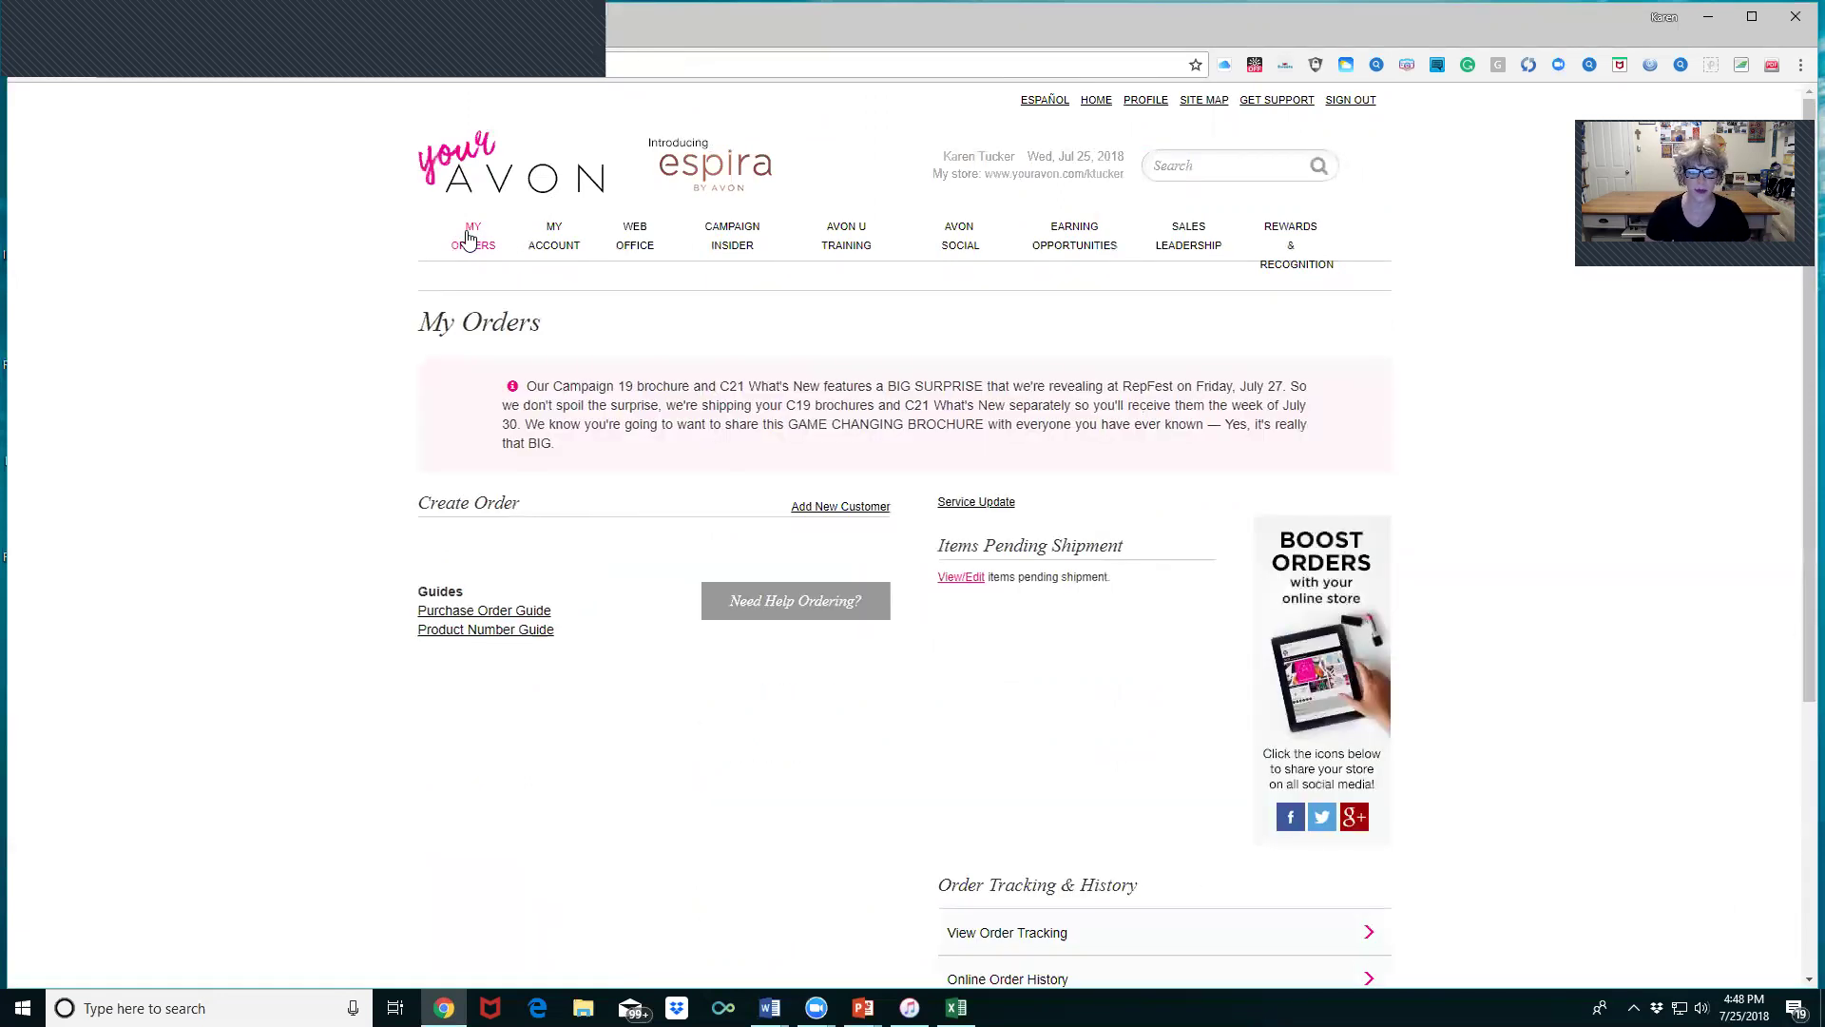
scroll(789, 489, "down", 6)
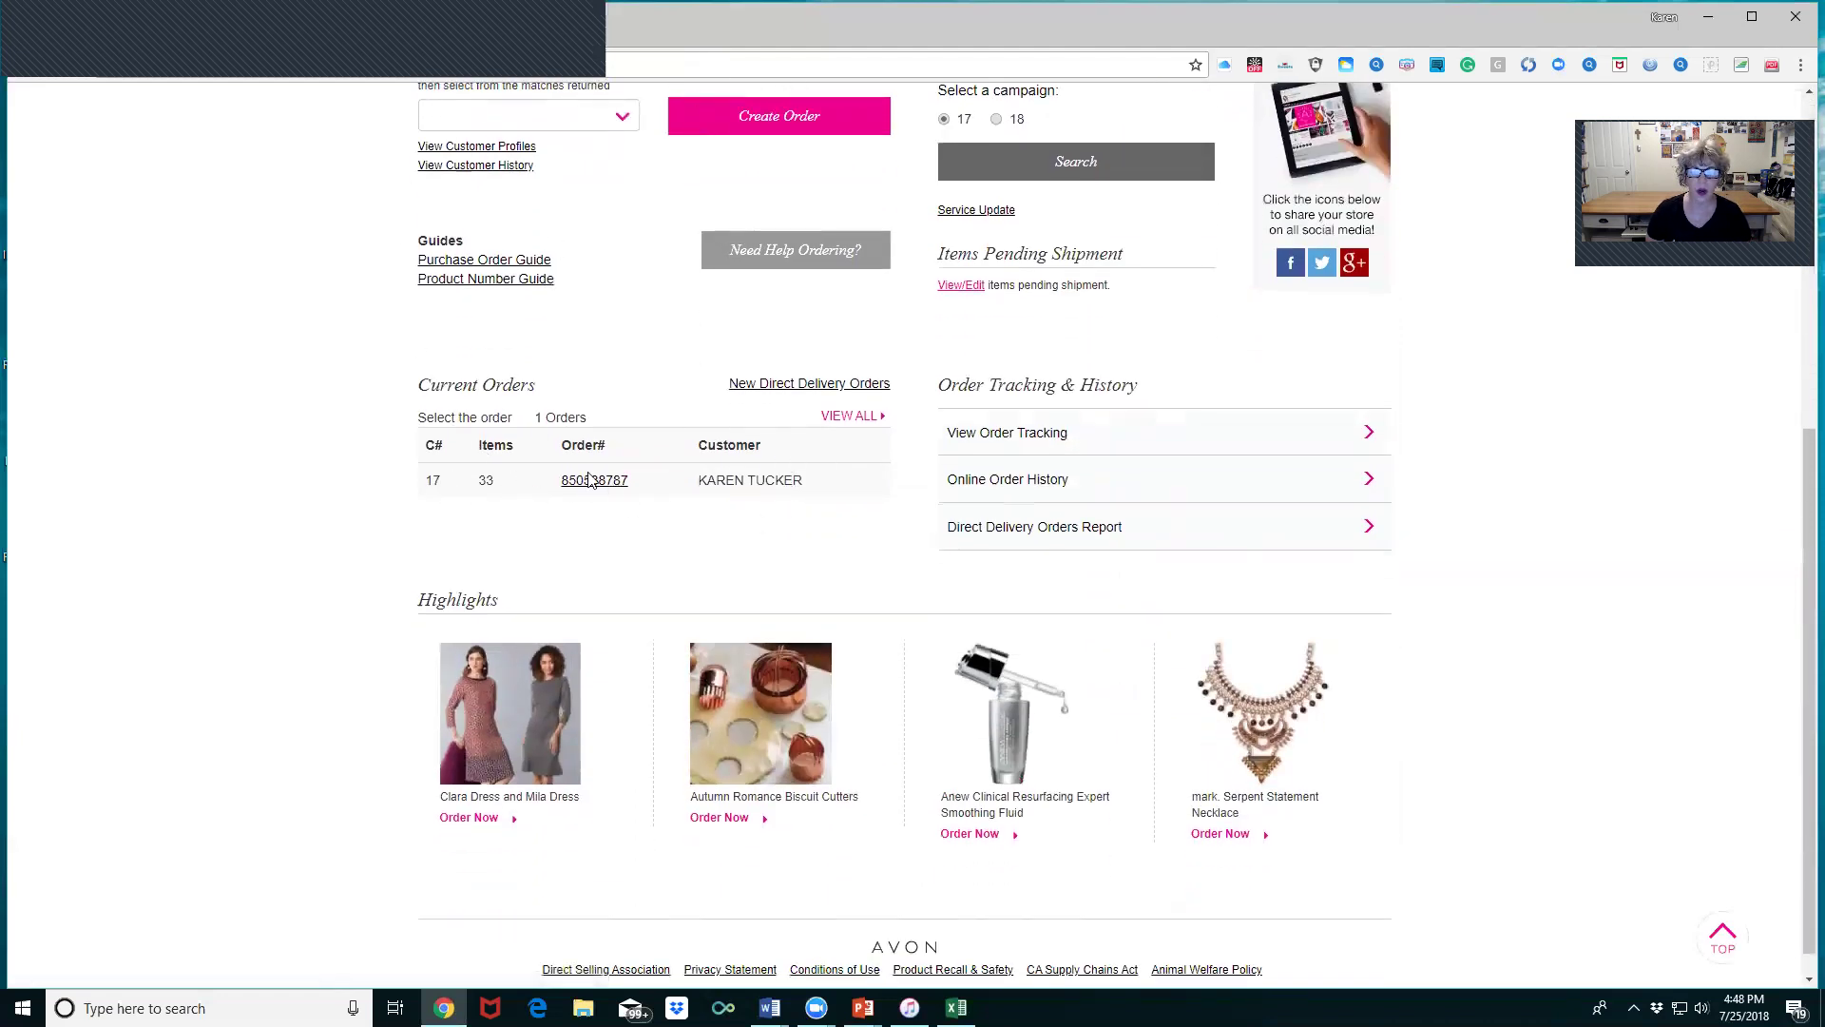
left_click(849, 418)
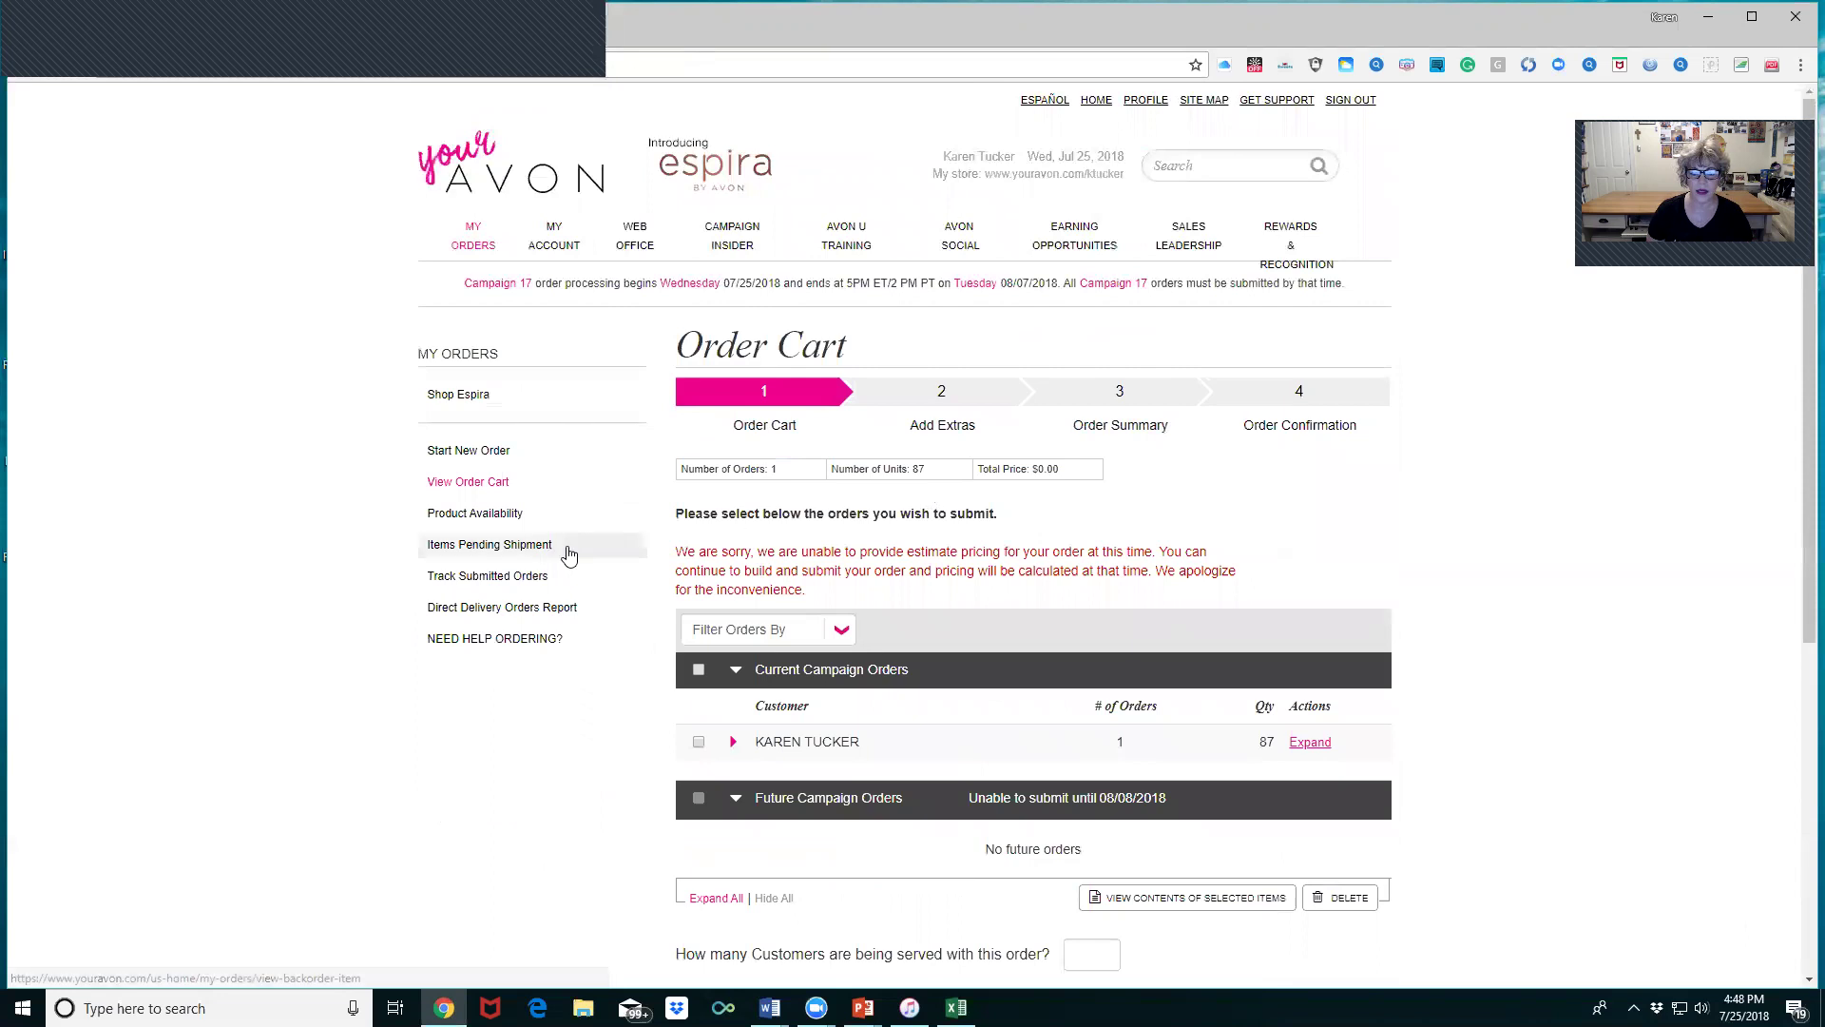
scroll(1135, 570, "down", 2)
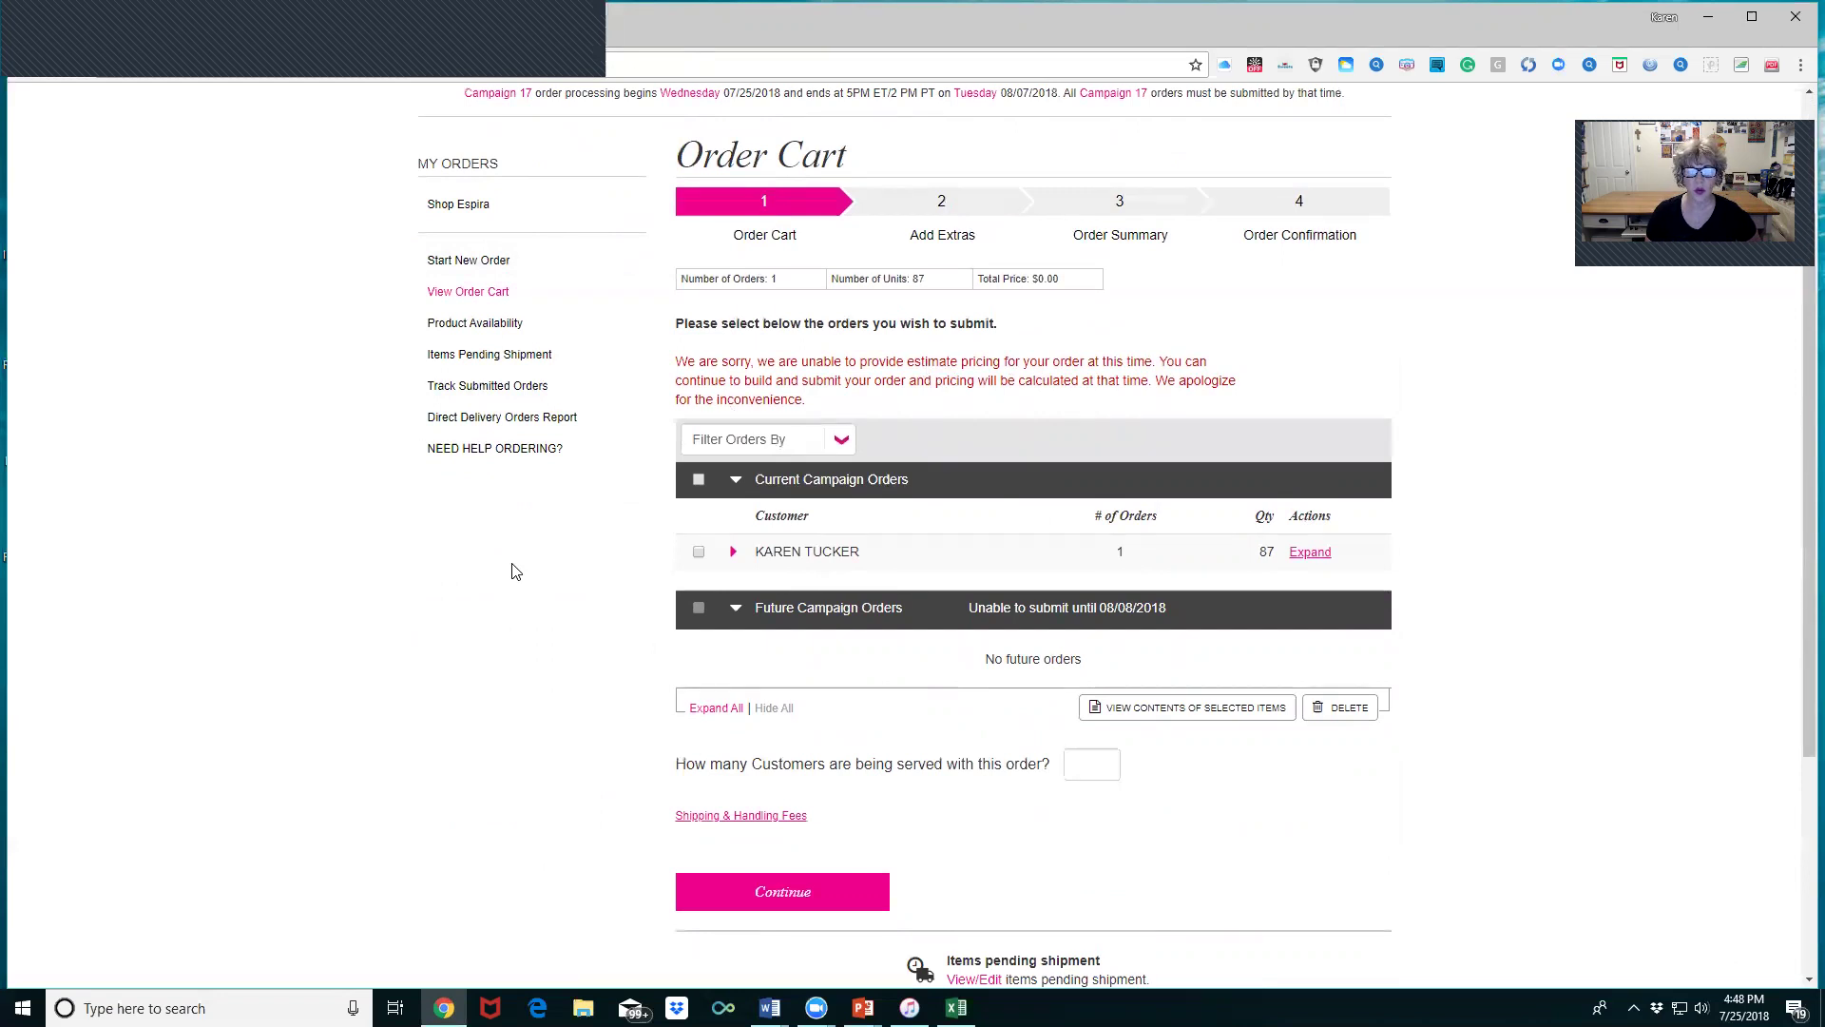
- Select all Current Campaign Orders, enter 6 customers served, and continue checkout
left_click(699, 480)
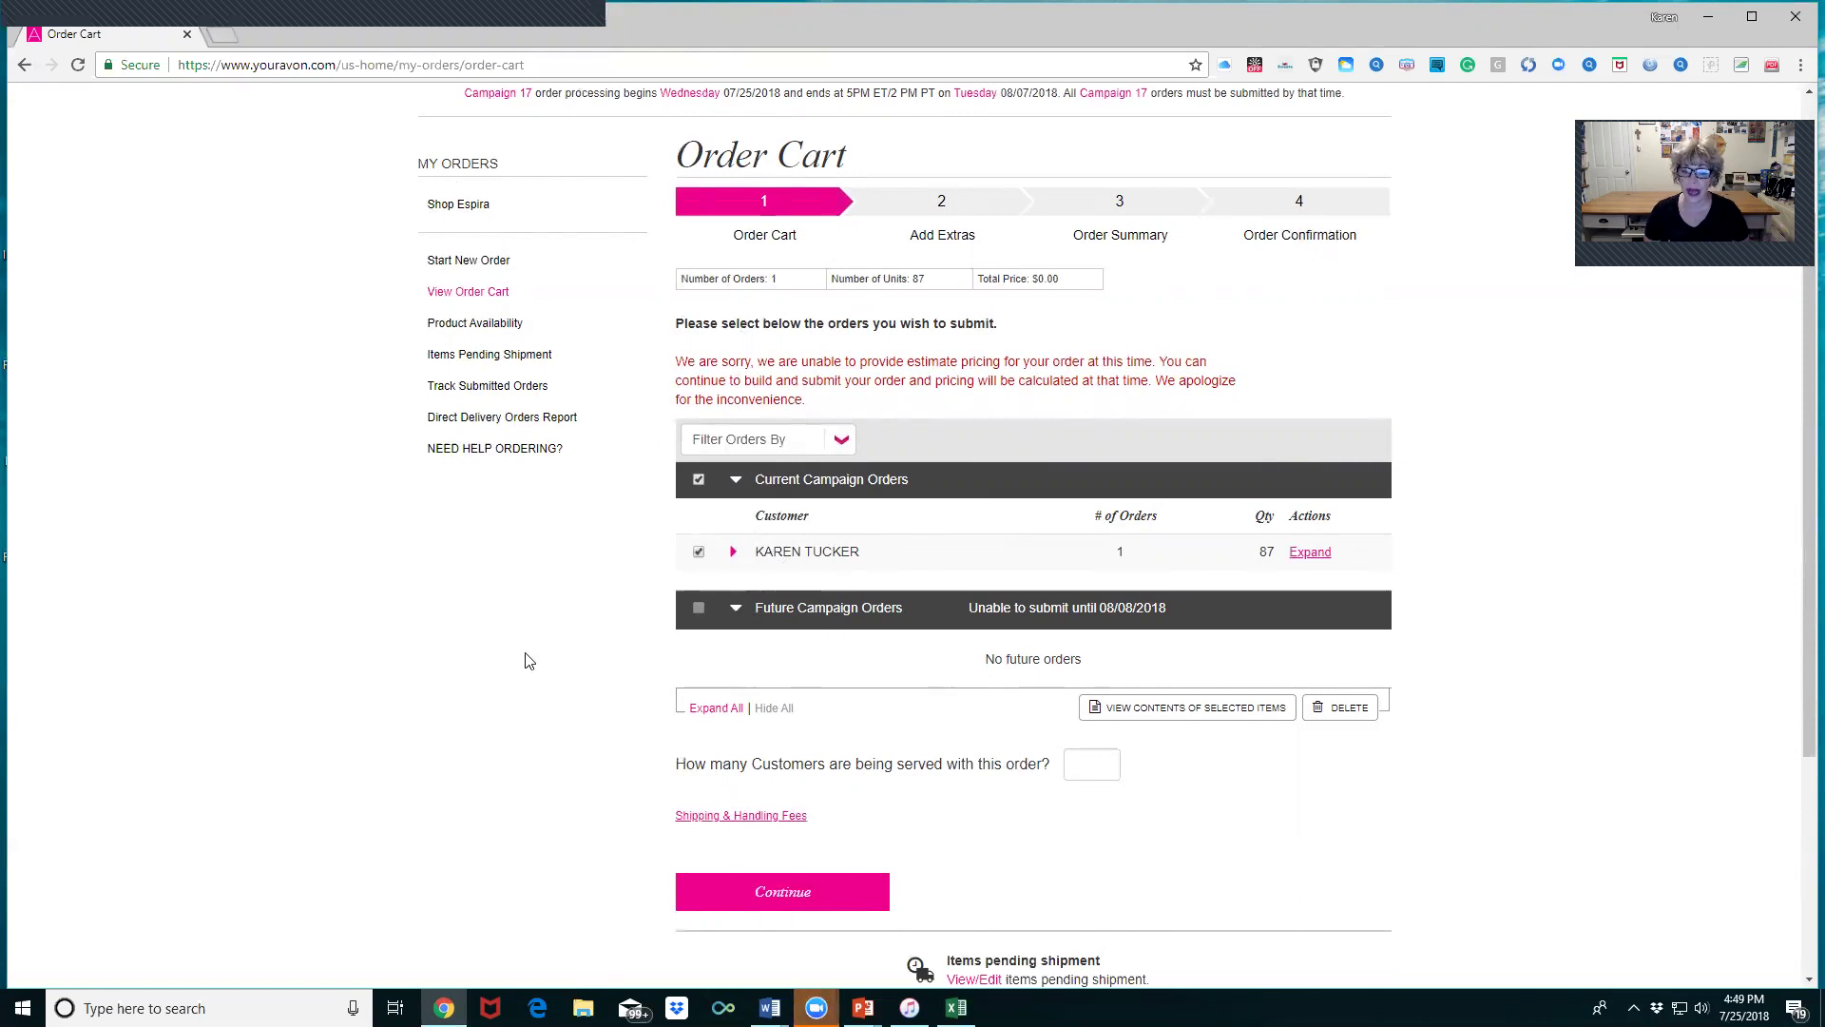
scroll(964, 694, "down", 1)
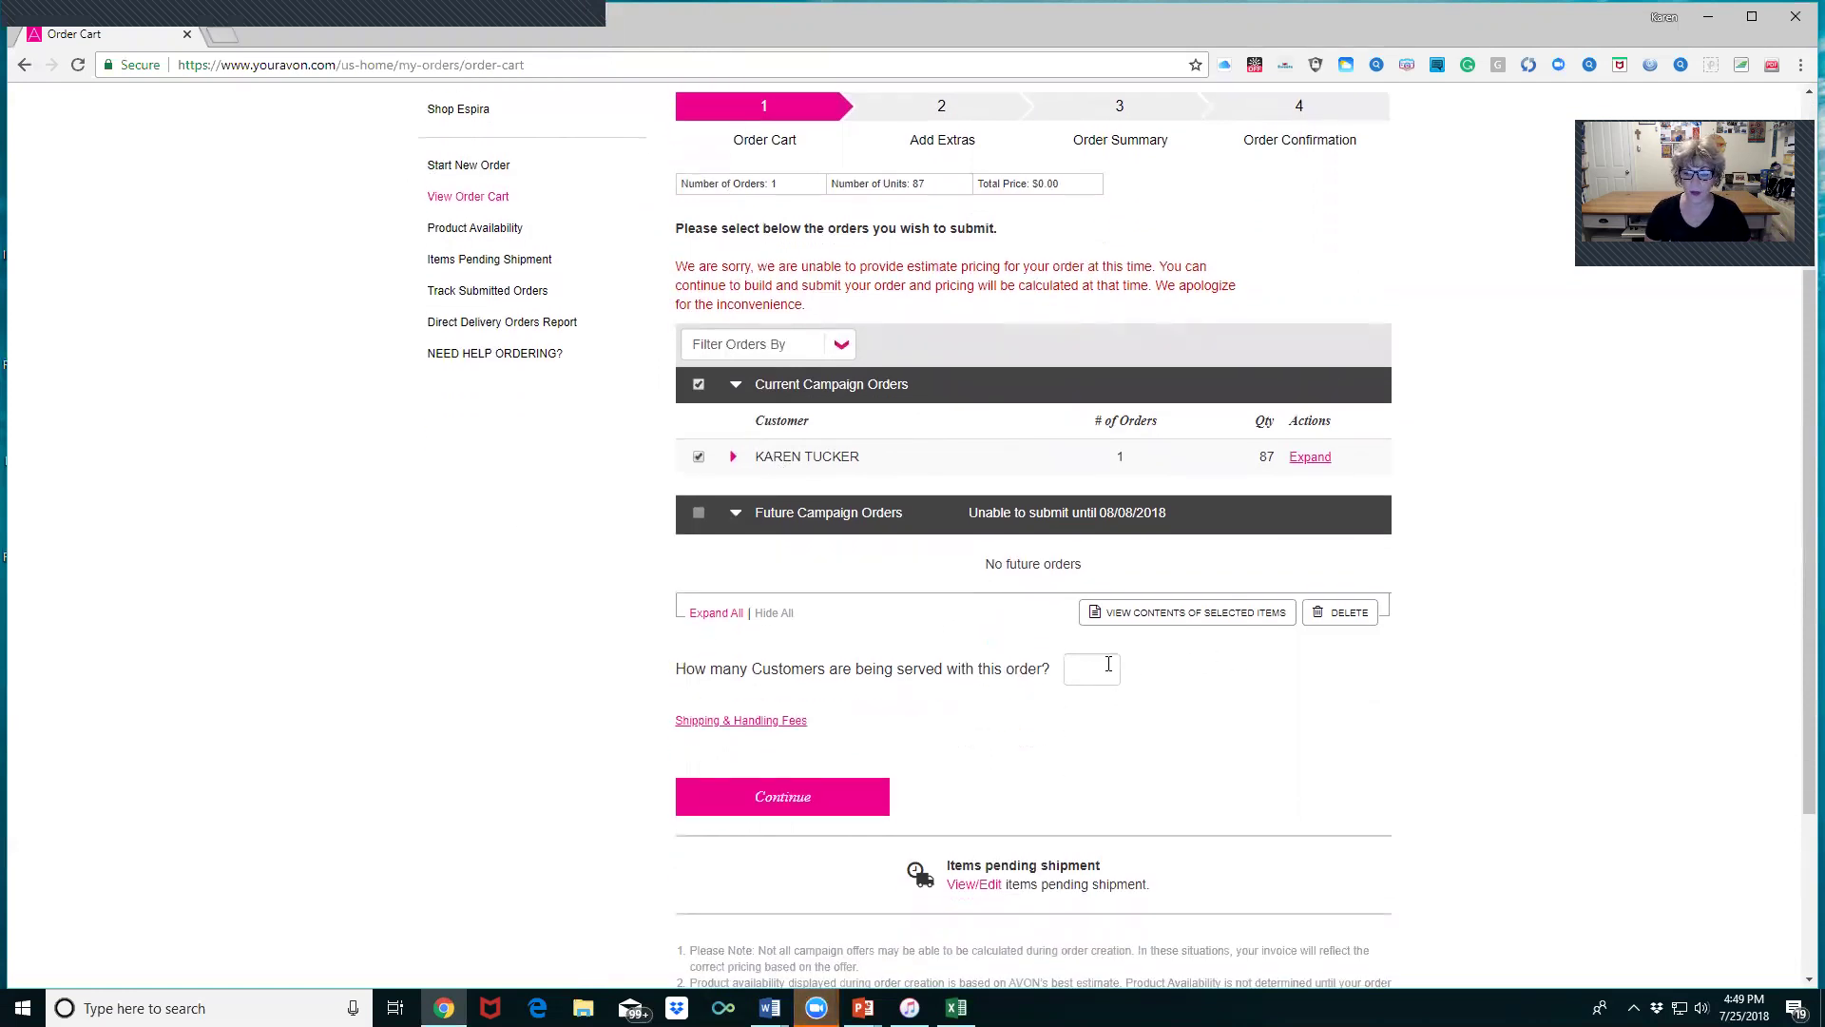
left_click(1069, 665)
type("6")
left_click(767, 802)
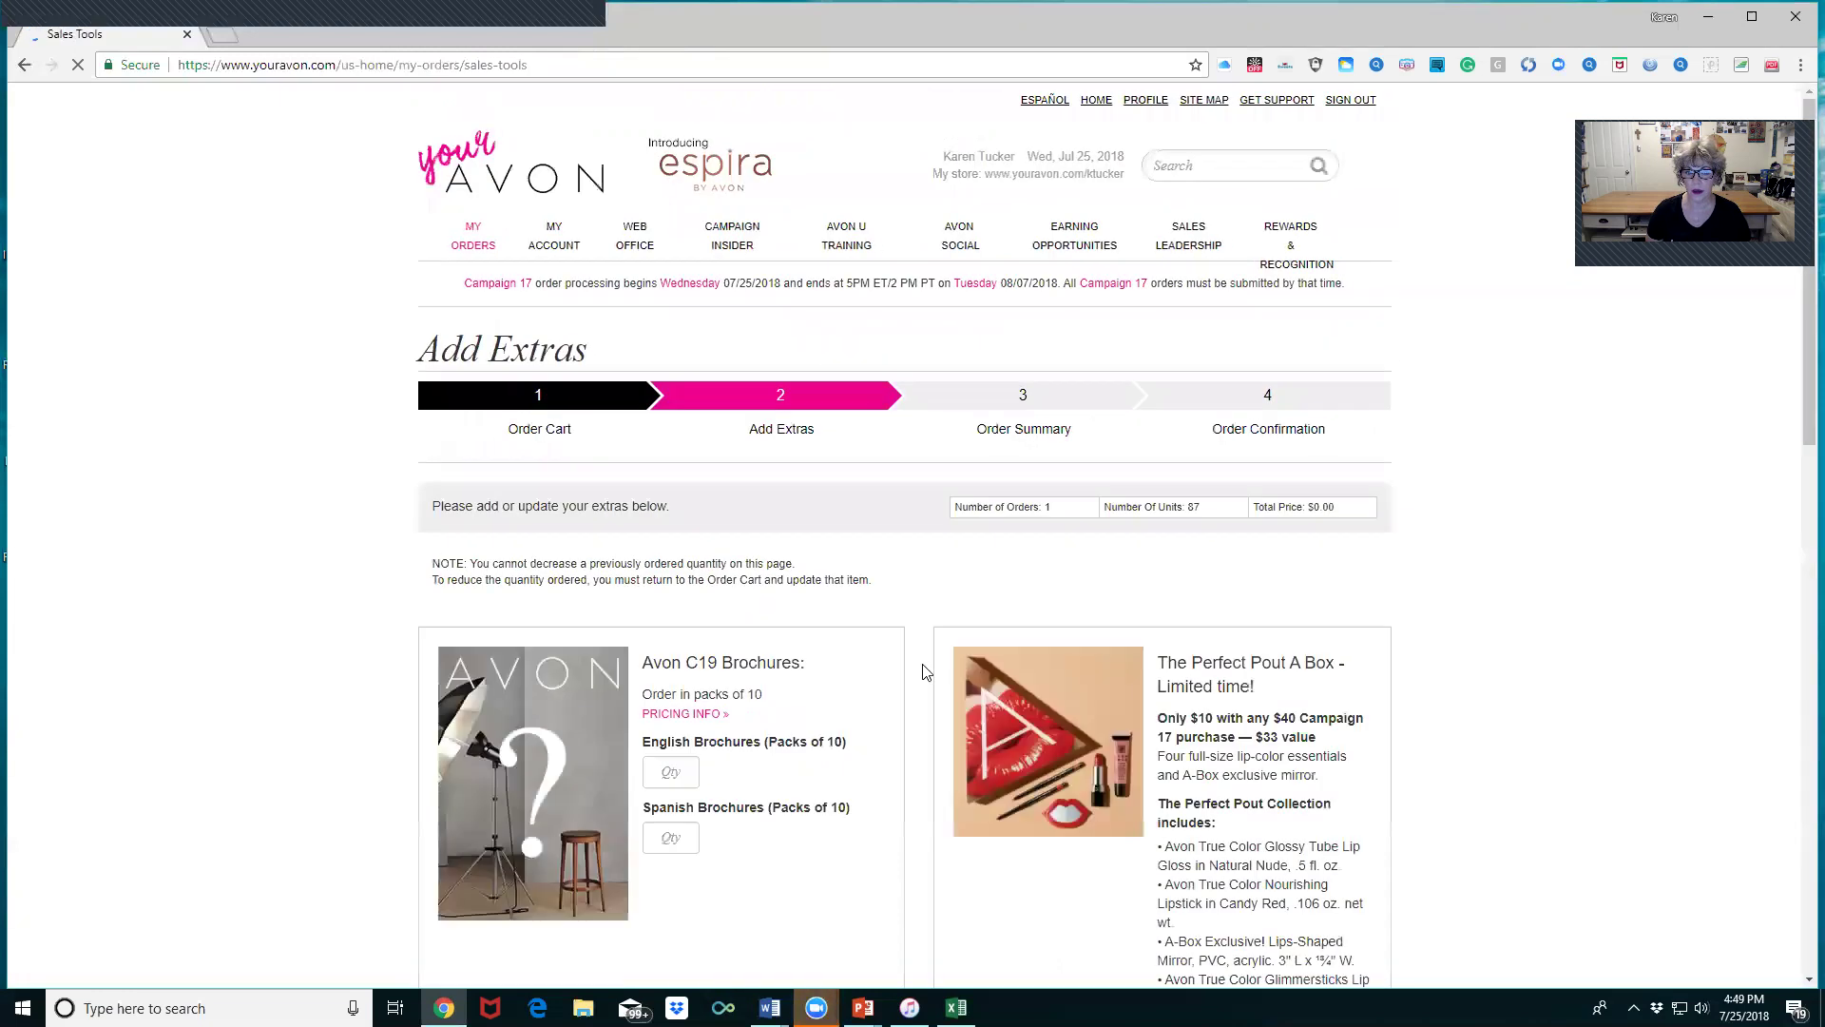
- Scroll through the Add Extras page past the C18 and C19 brochure quantities
scroll(721, 568, "down", 2)
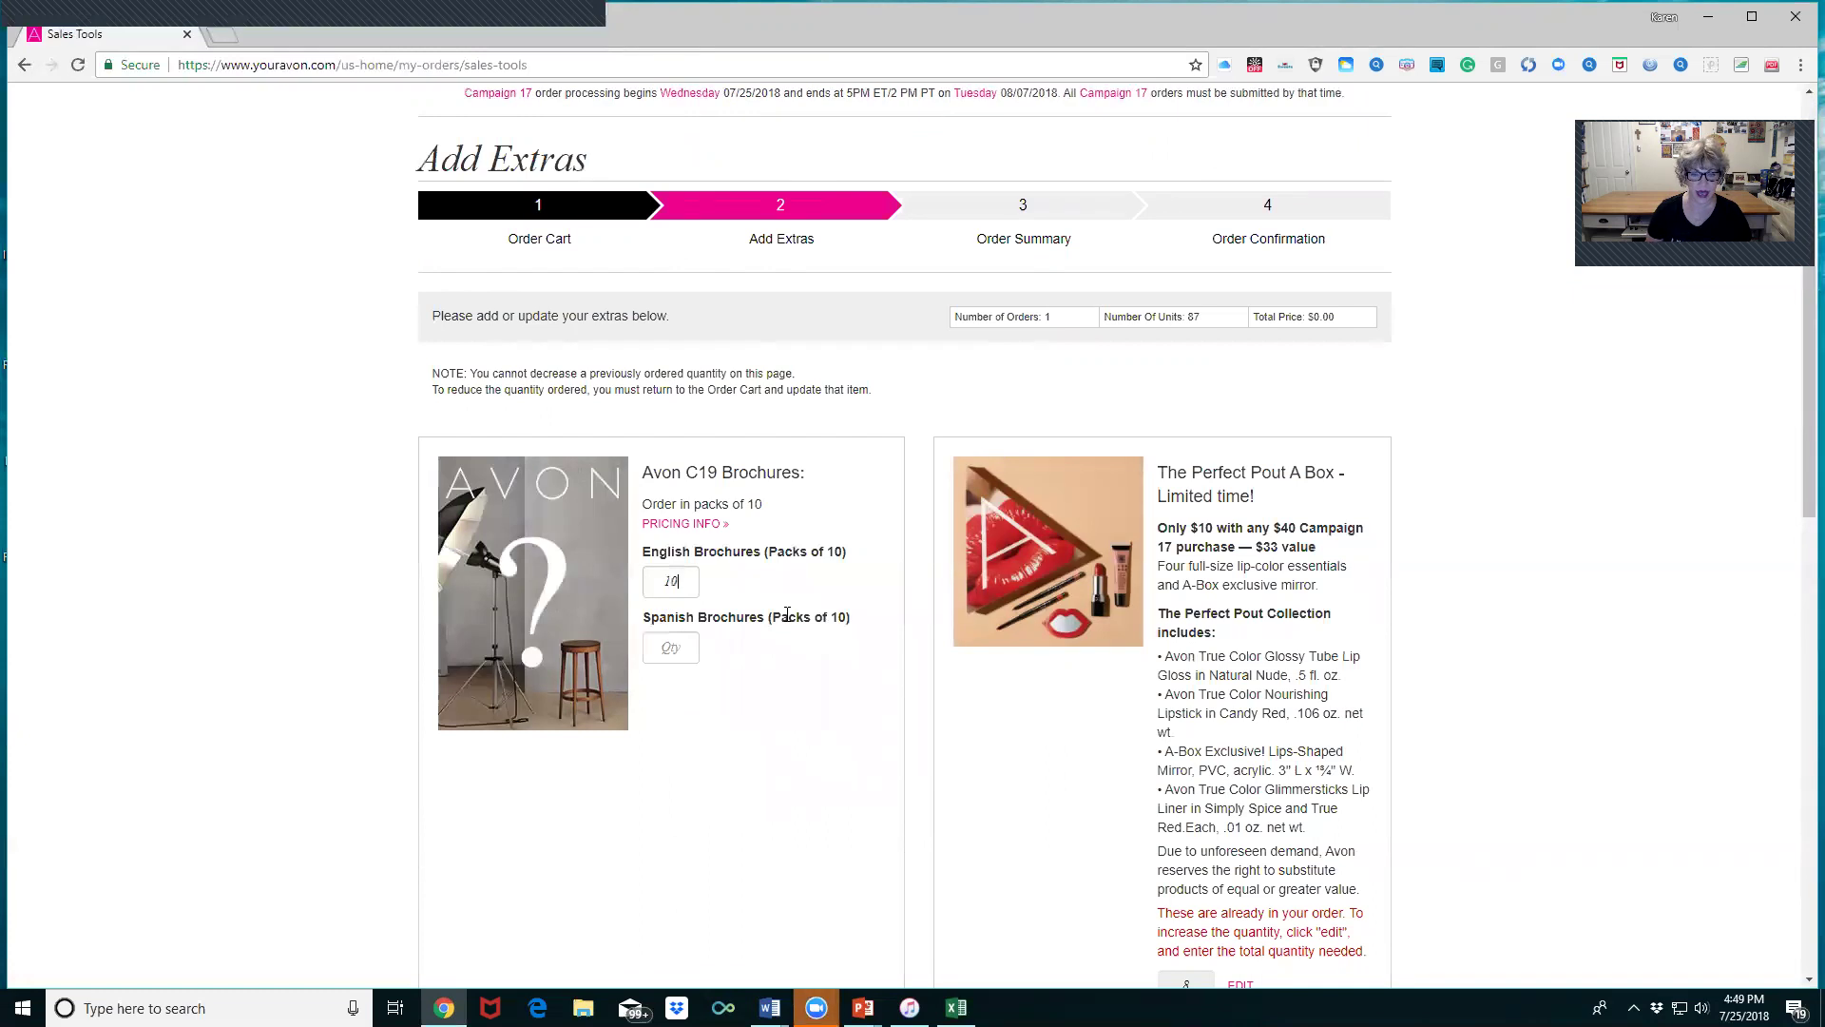
scroll(1065, 583, "down", 6)
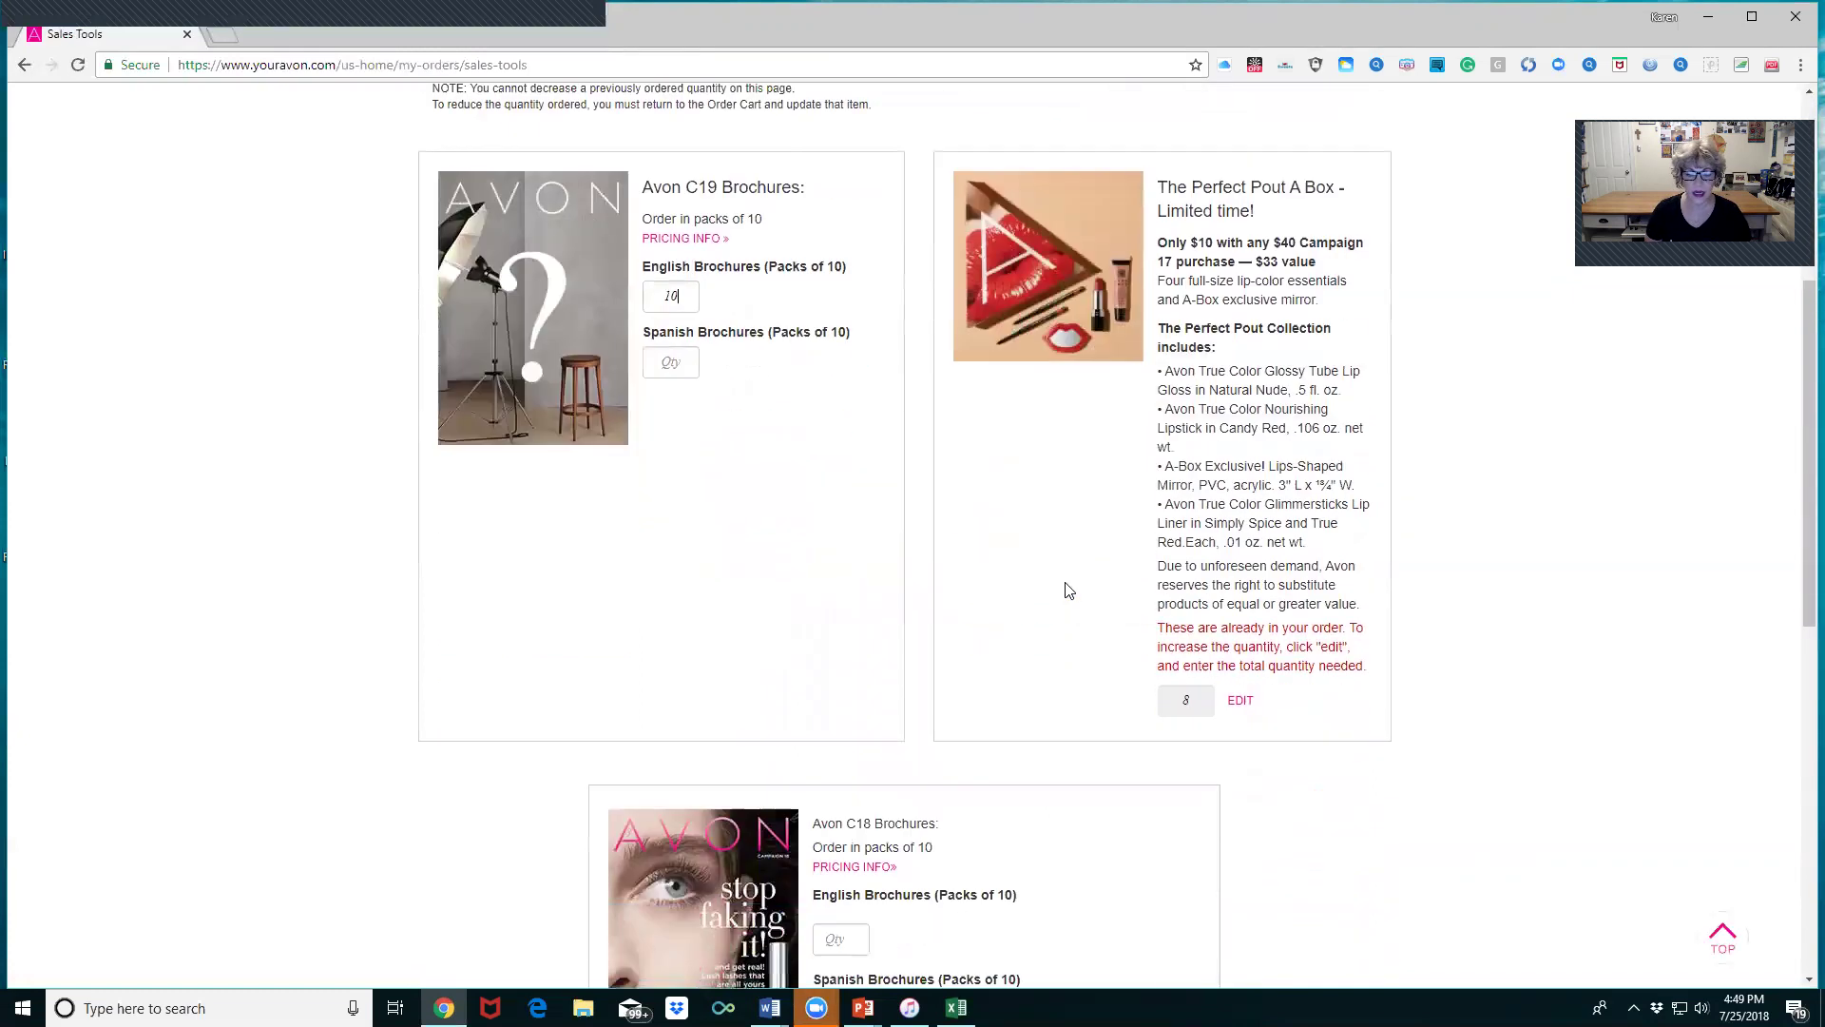
scroll(739, 463, "up", 3)
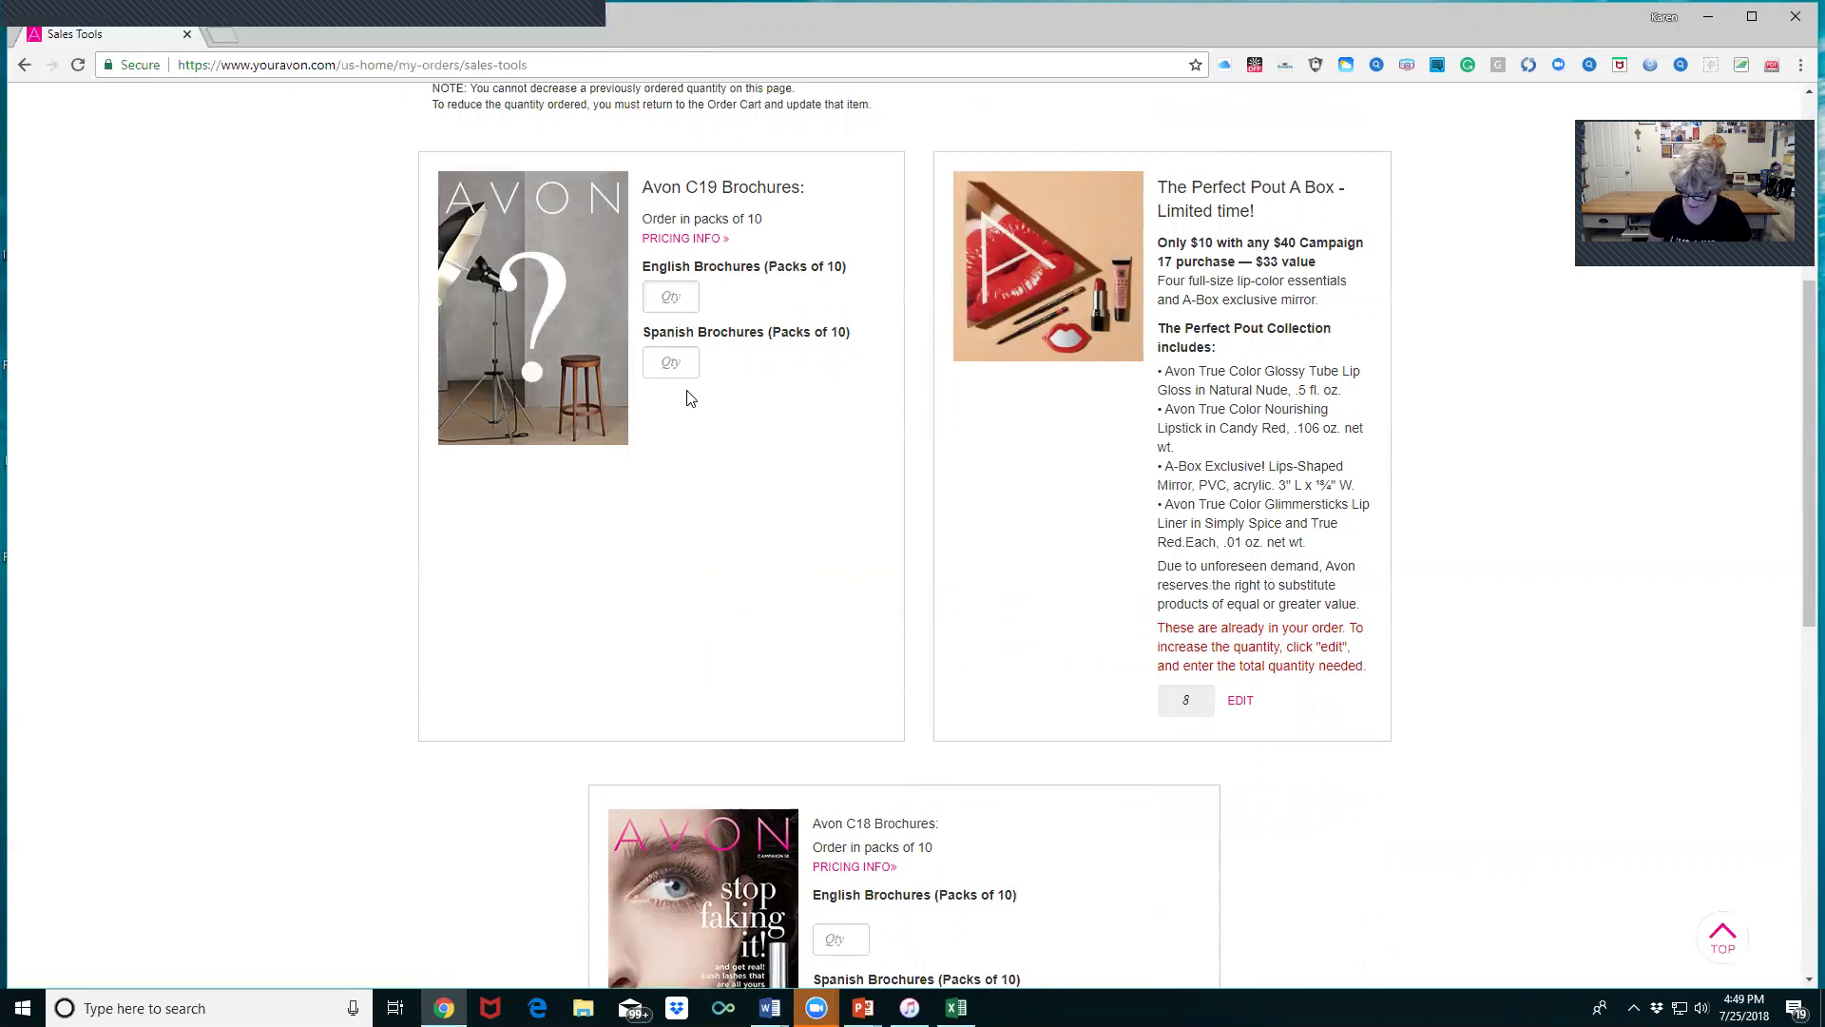
scroll(719, 426, "down", 4)
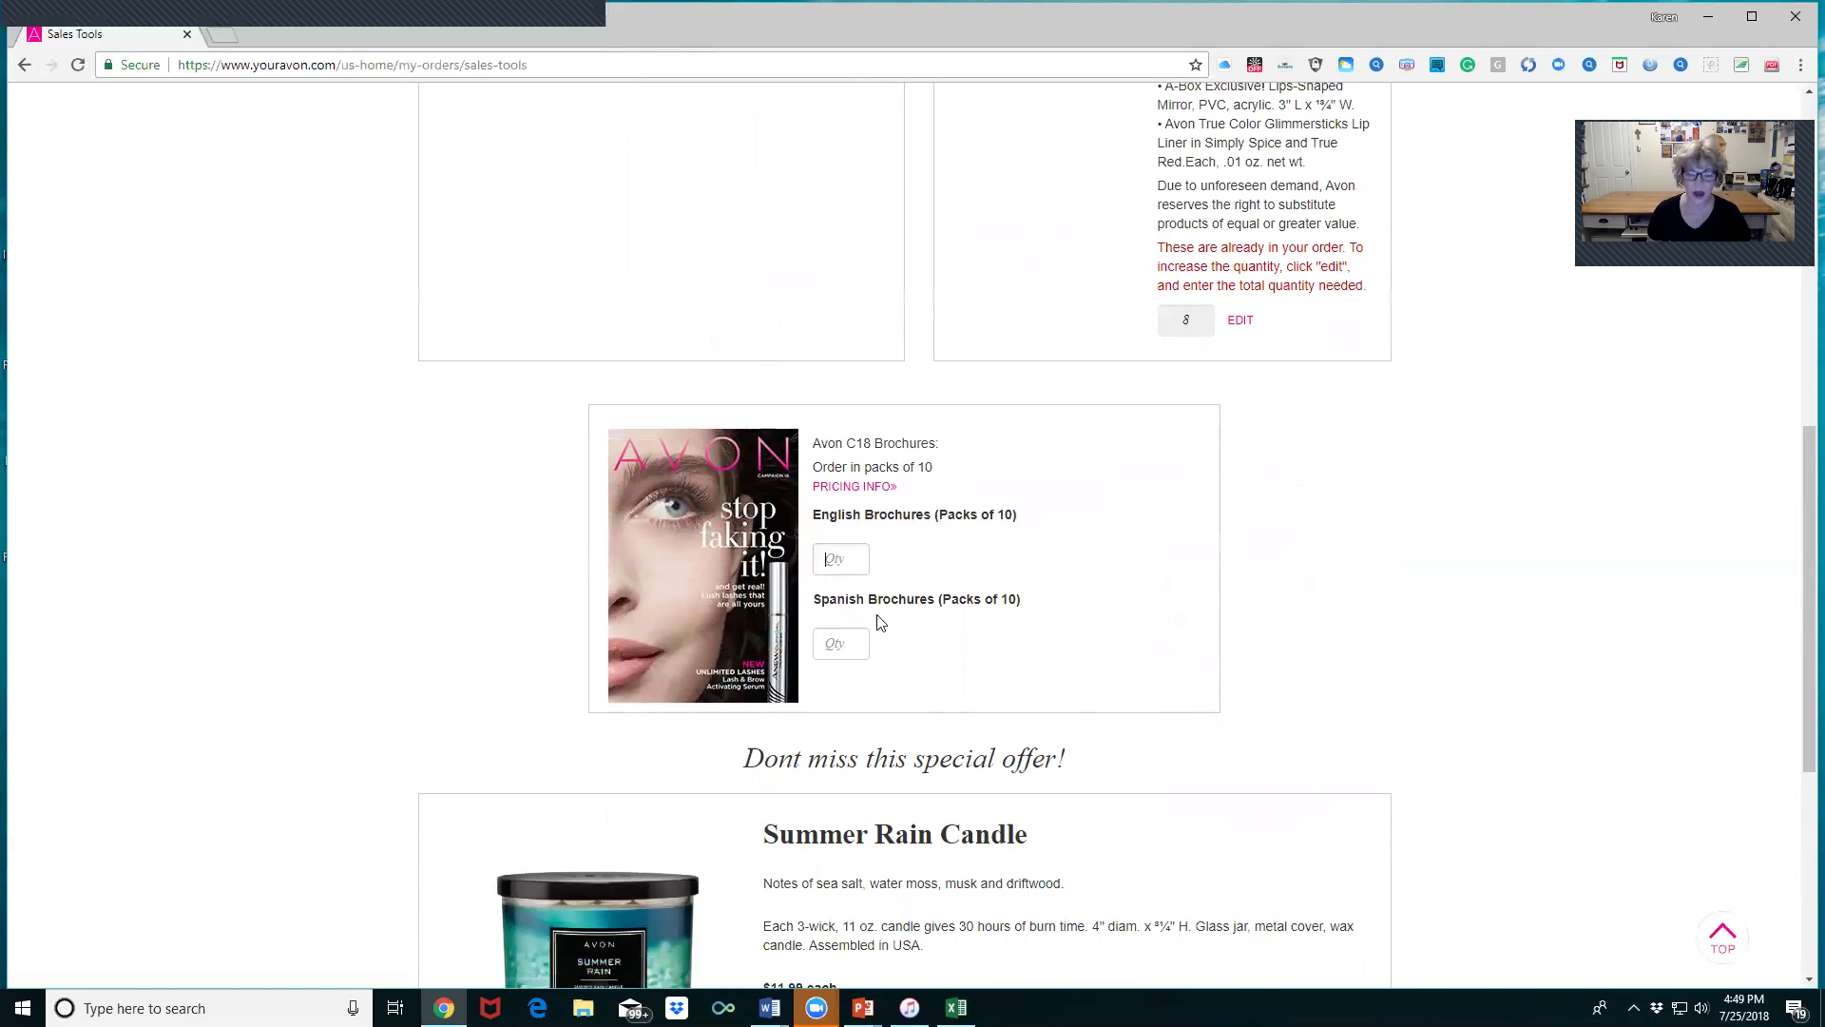
scroll(1017, 399, "down", 3)
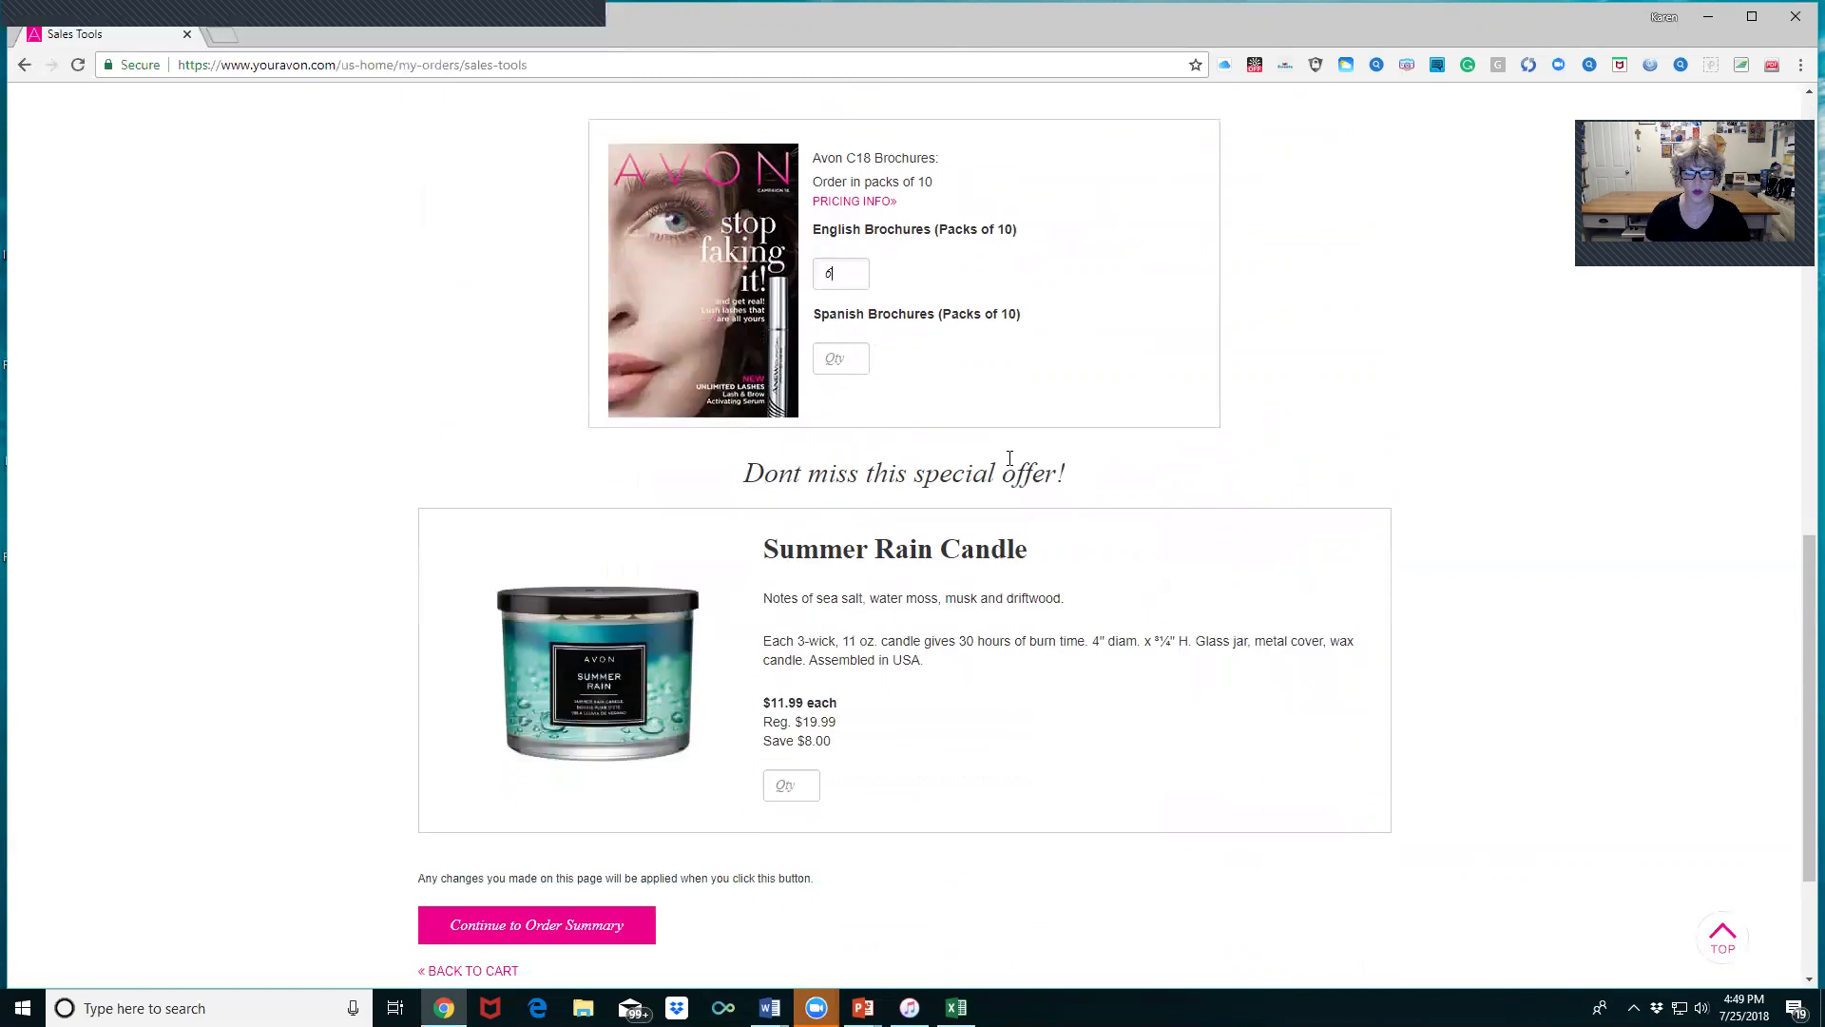
scroll(1009, 463, "down", 2)
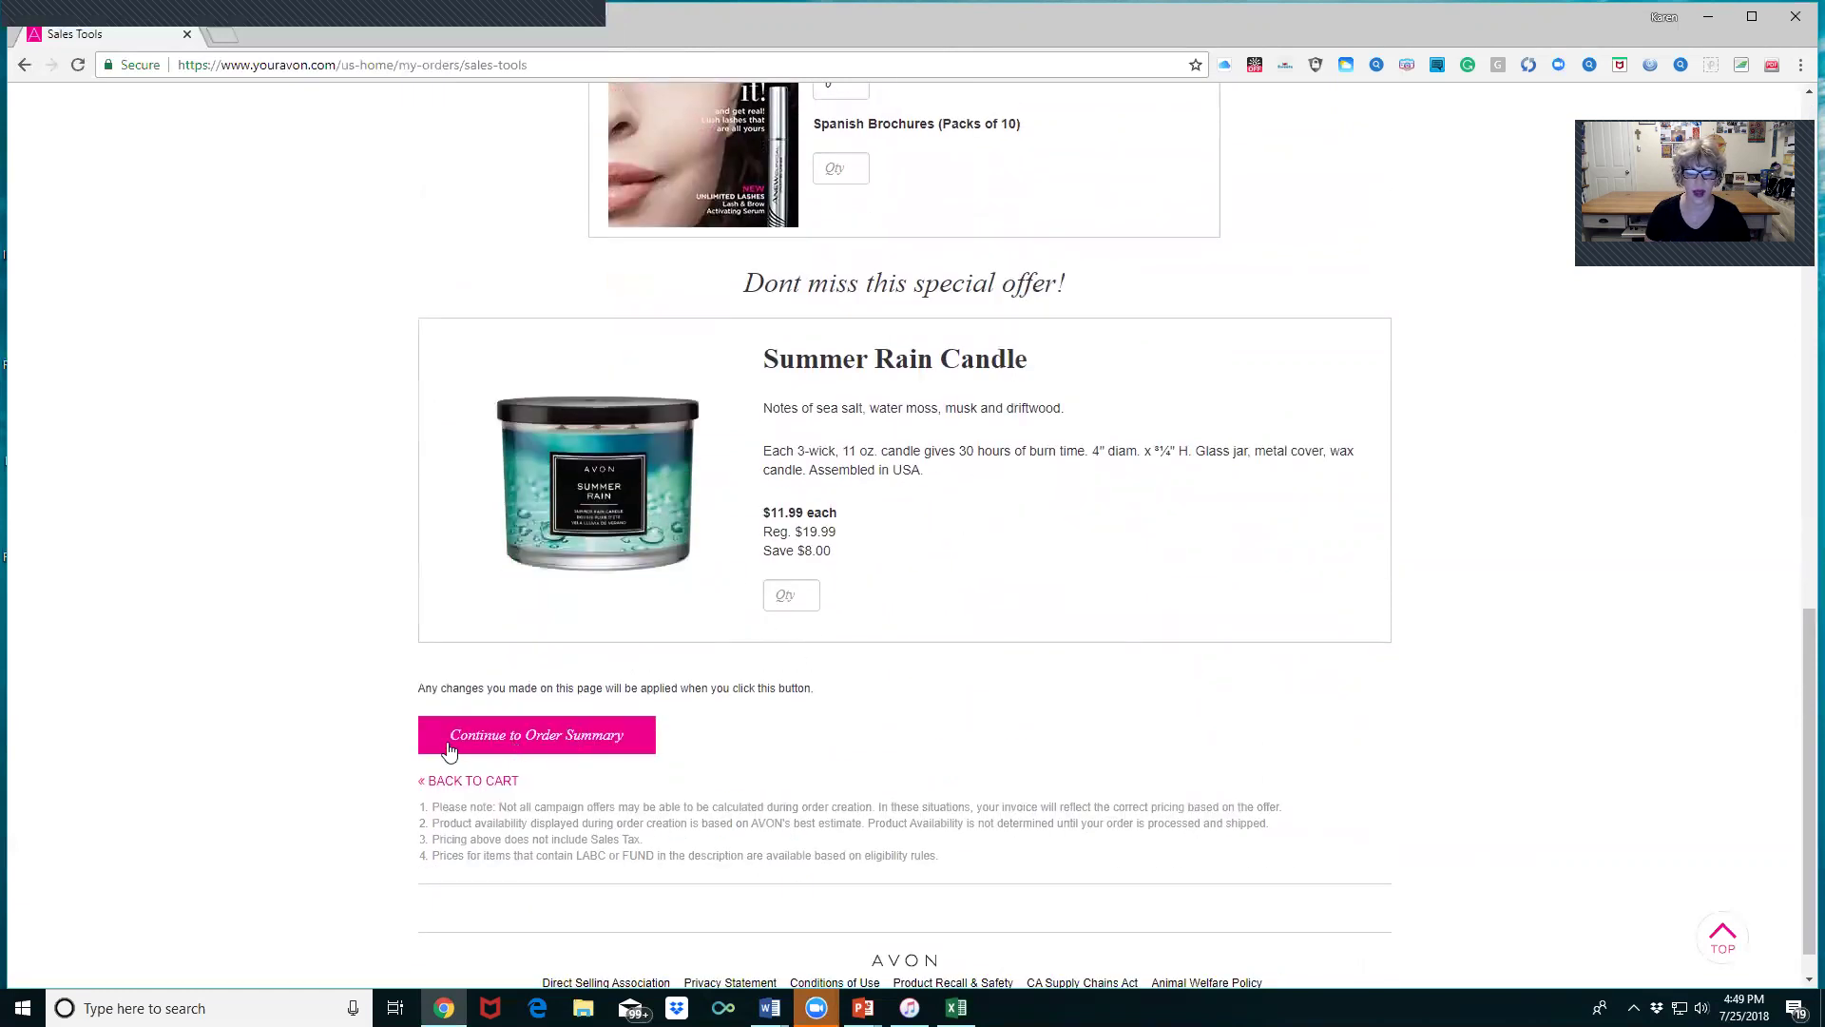
- Continue to the Order Summary and review the items and the $430.61 estimated total
left_click(519, 736)
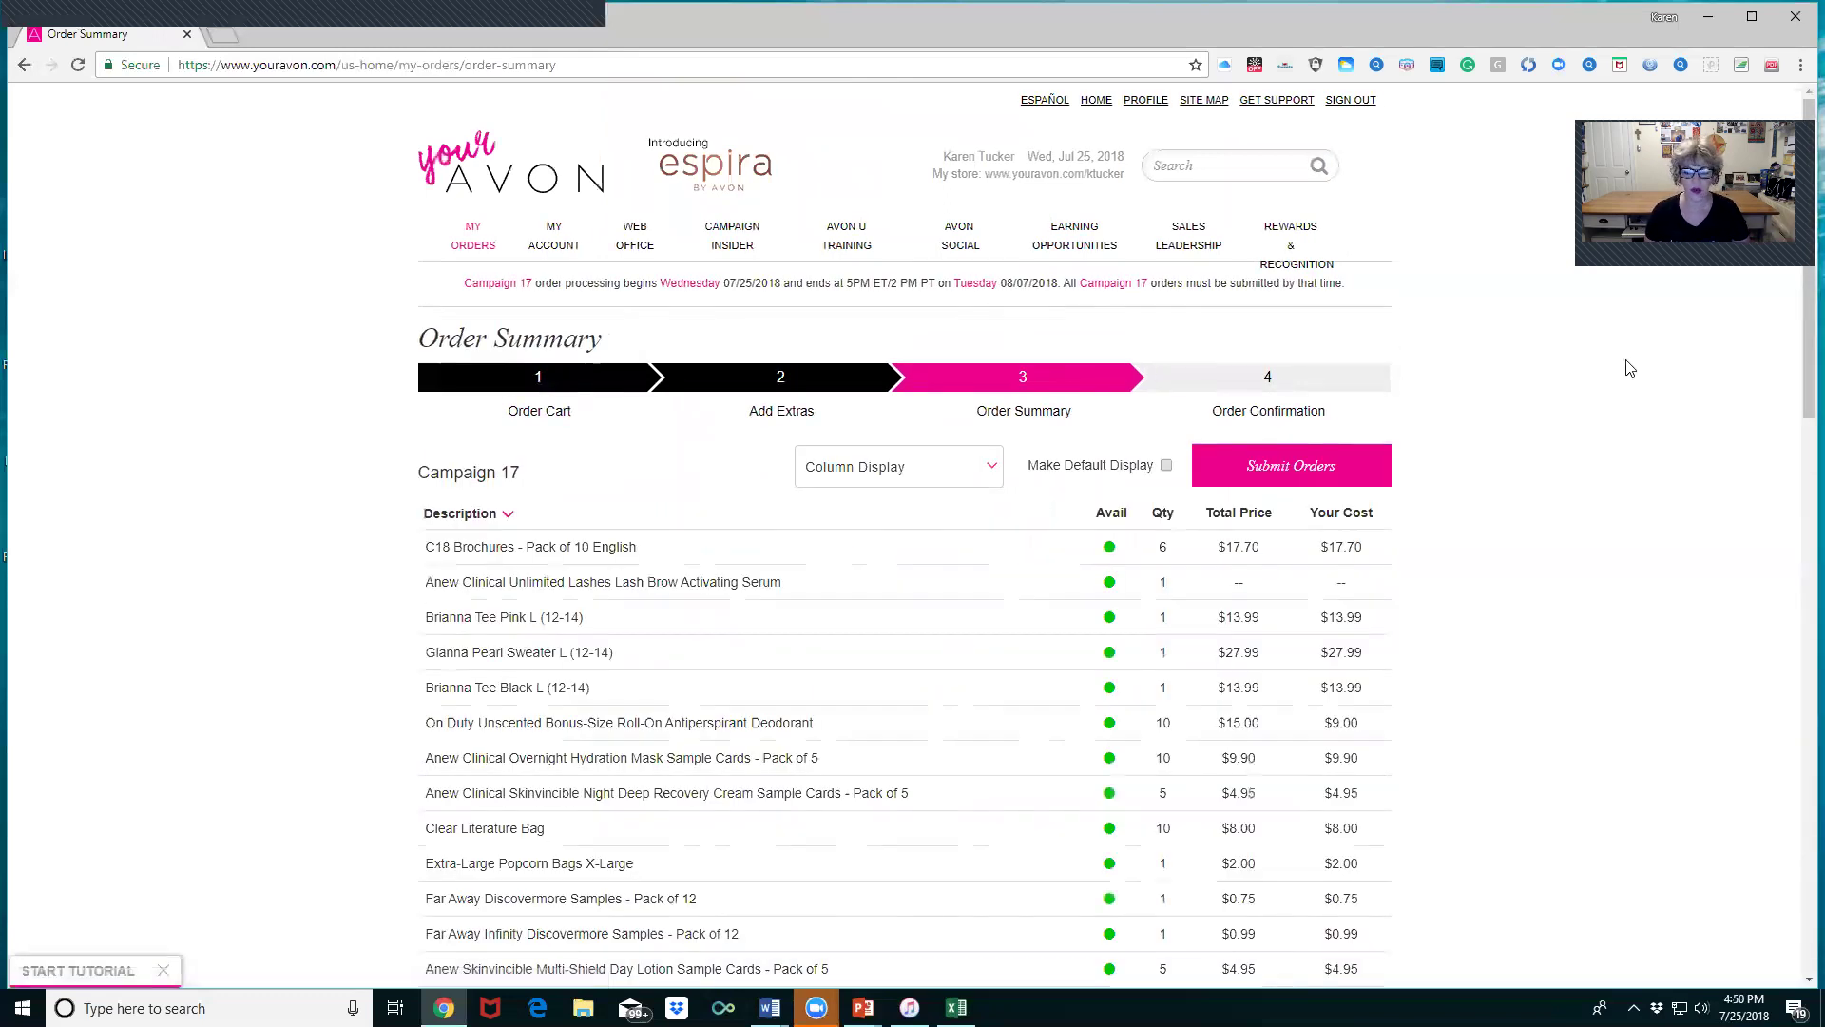
scroll(1607, 508, "down", 6)
scroll(1606, 509, "down", 6)
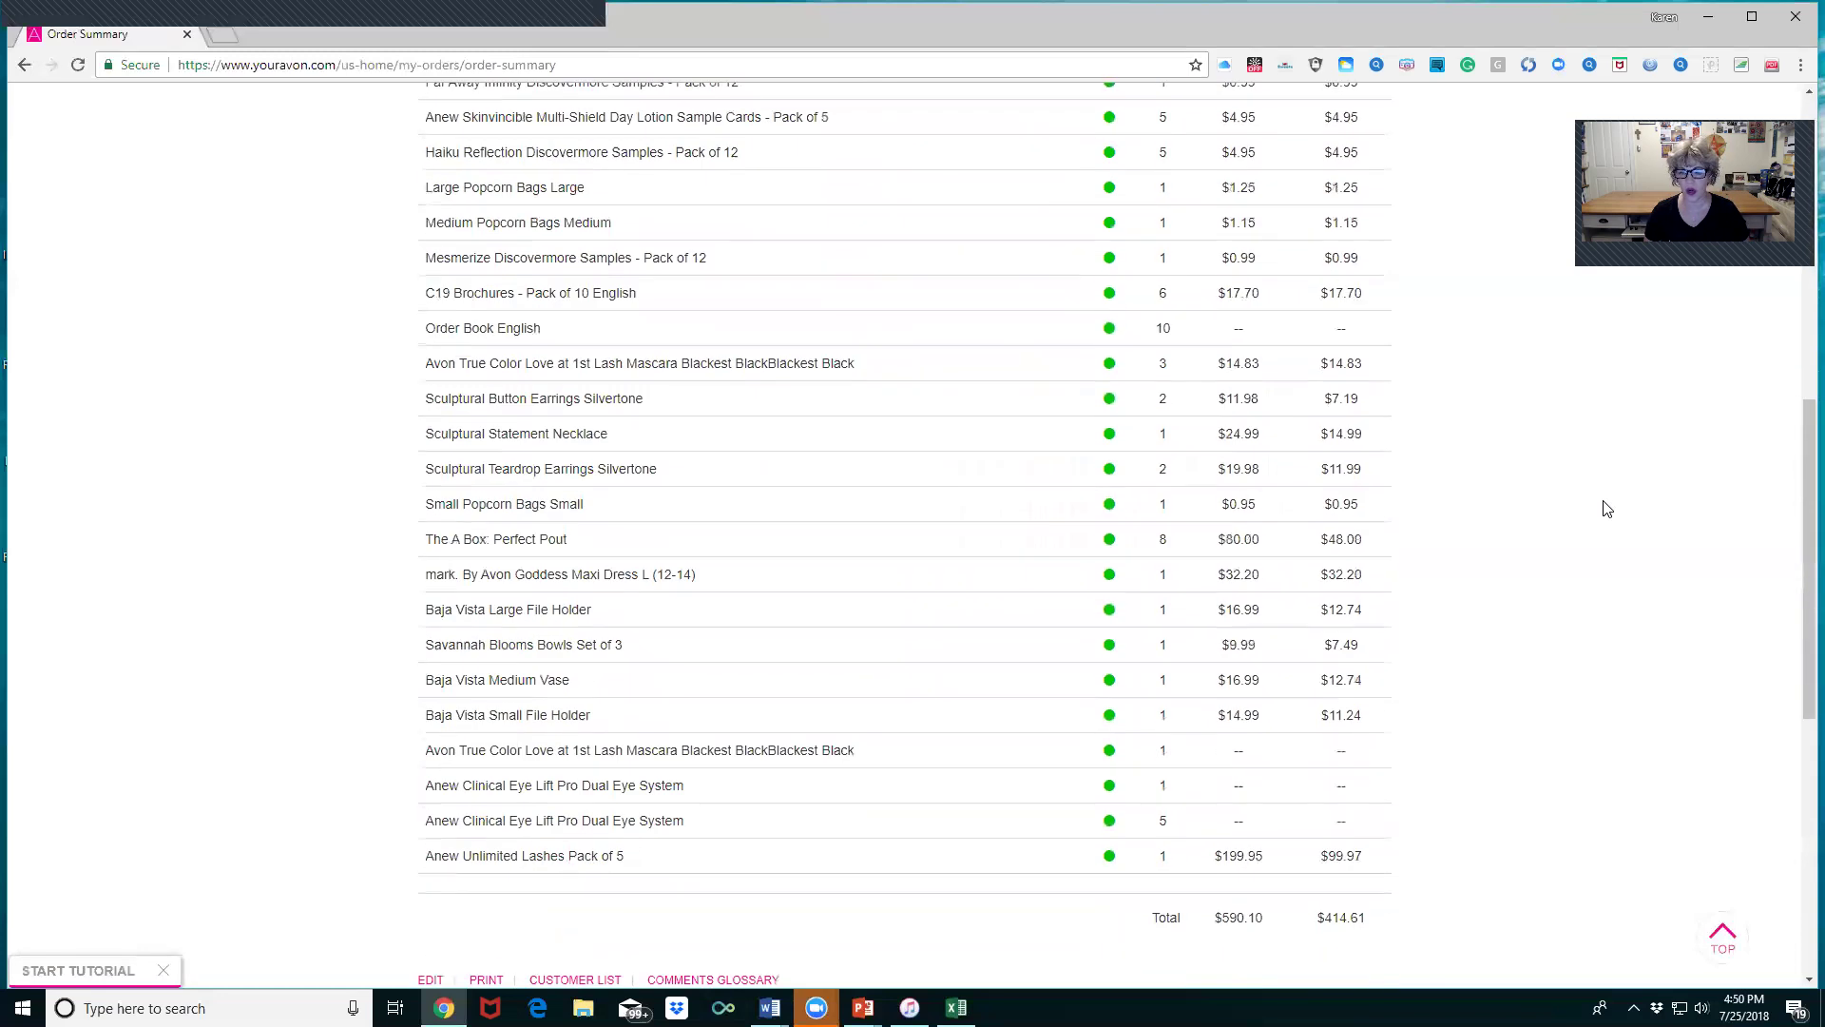
scroll(1604, 494, "up", 8)
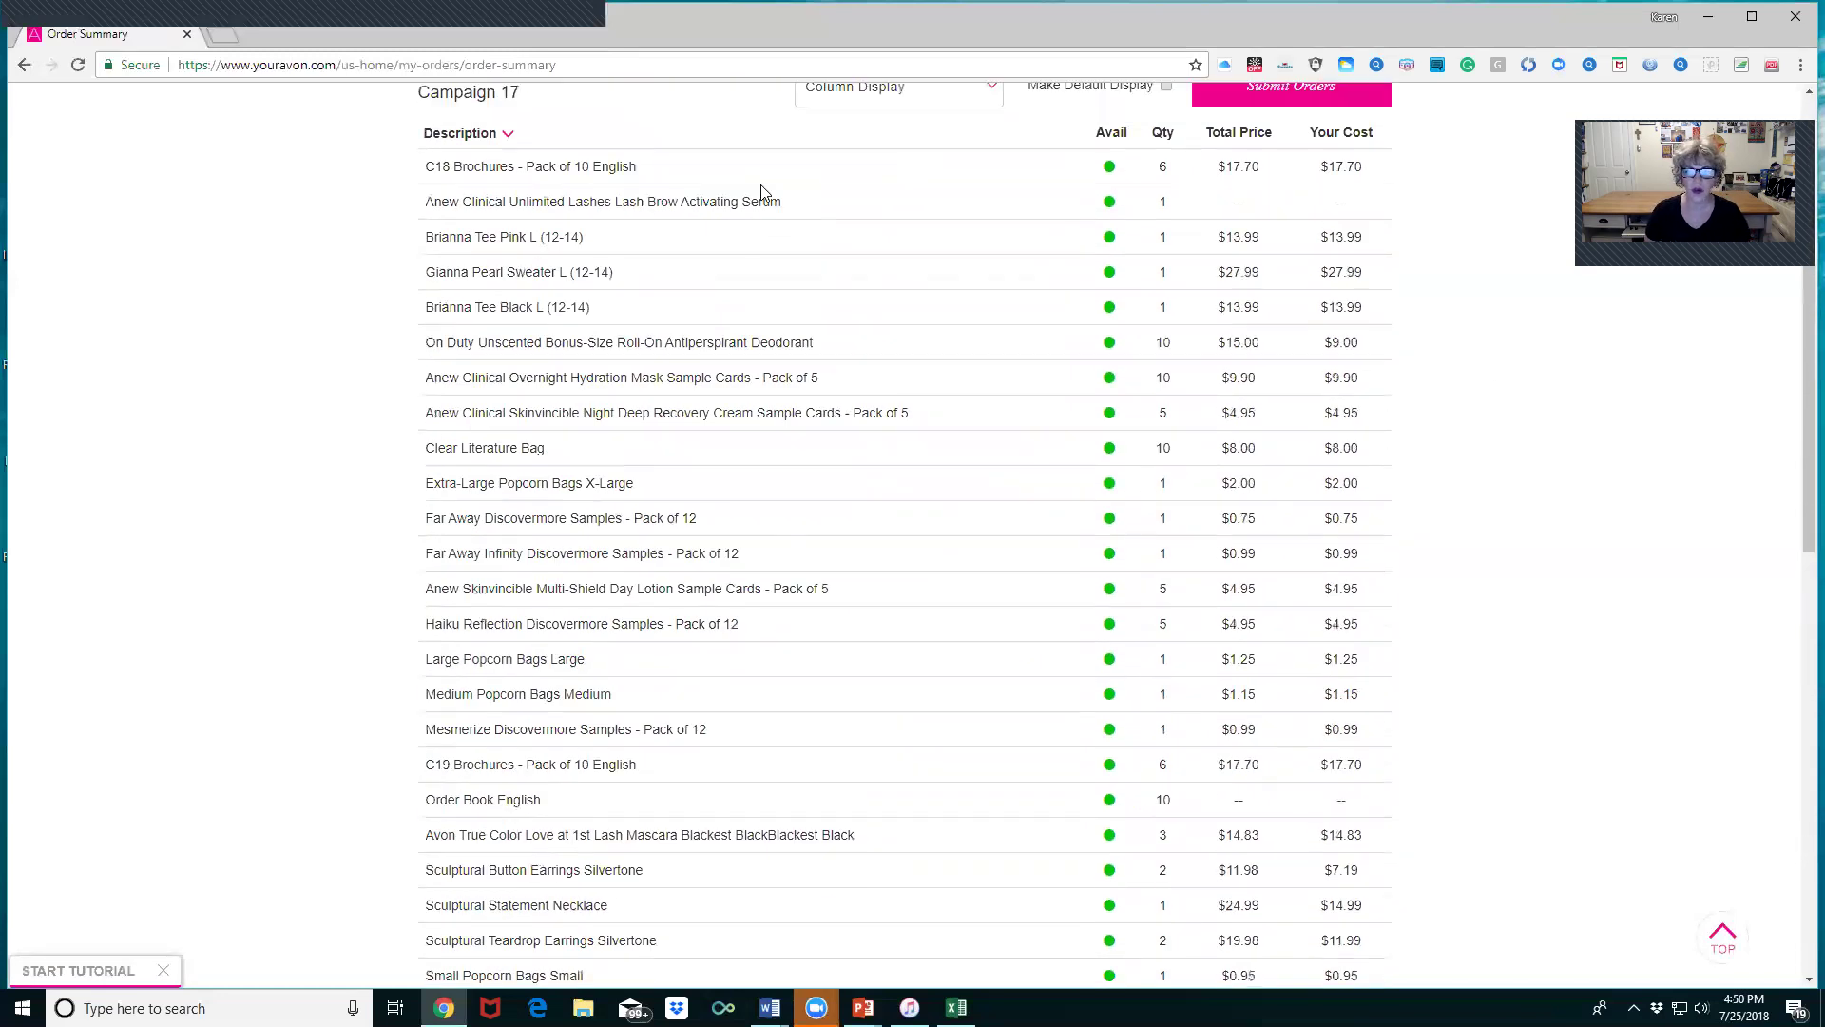
scroll(766, 195, "down", 9)
scroll(775, 198, "up", 9)
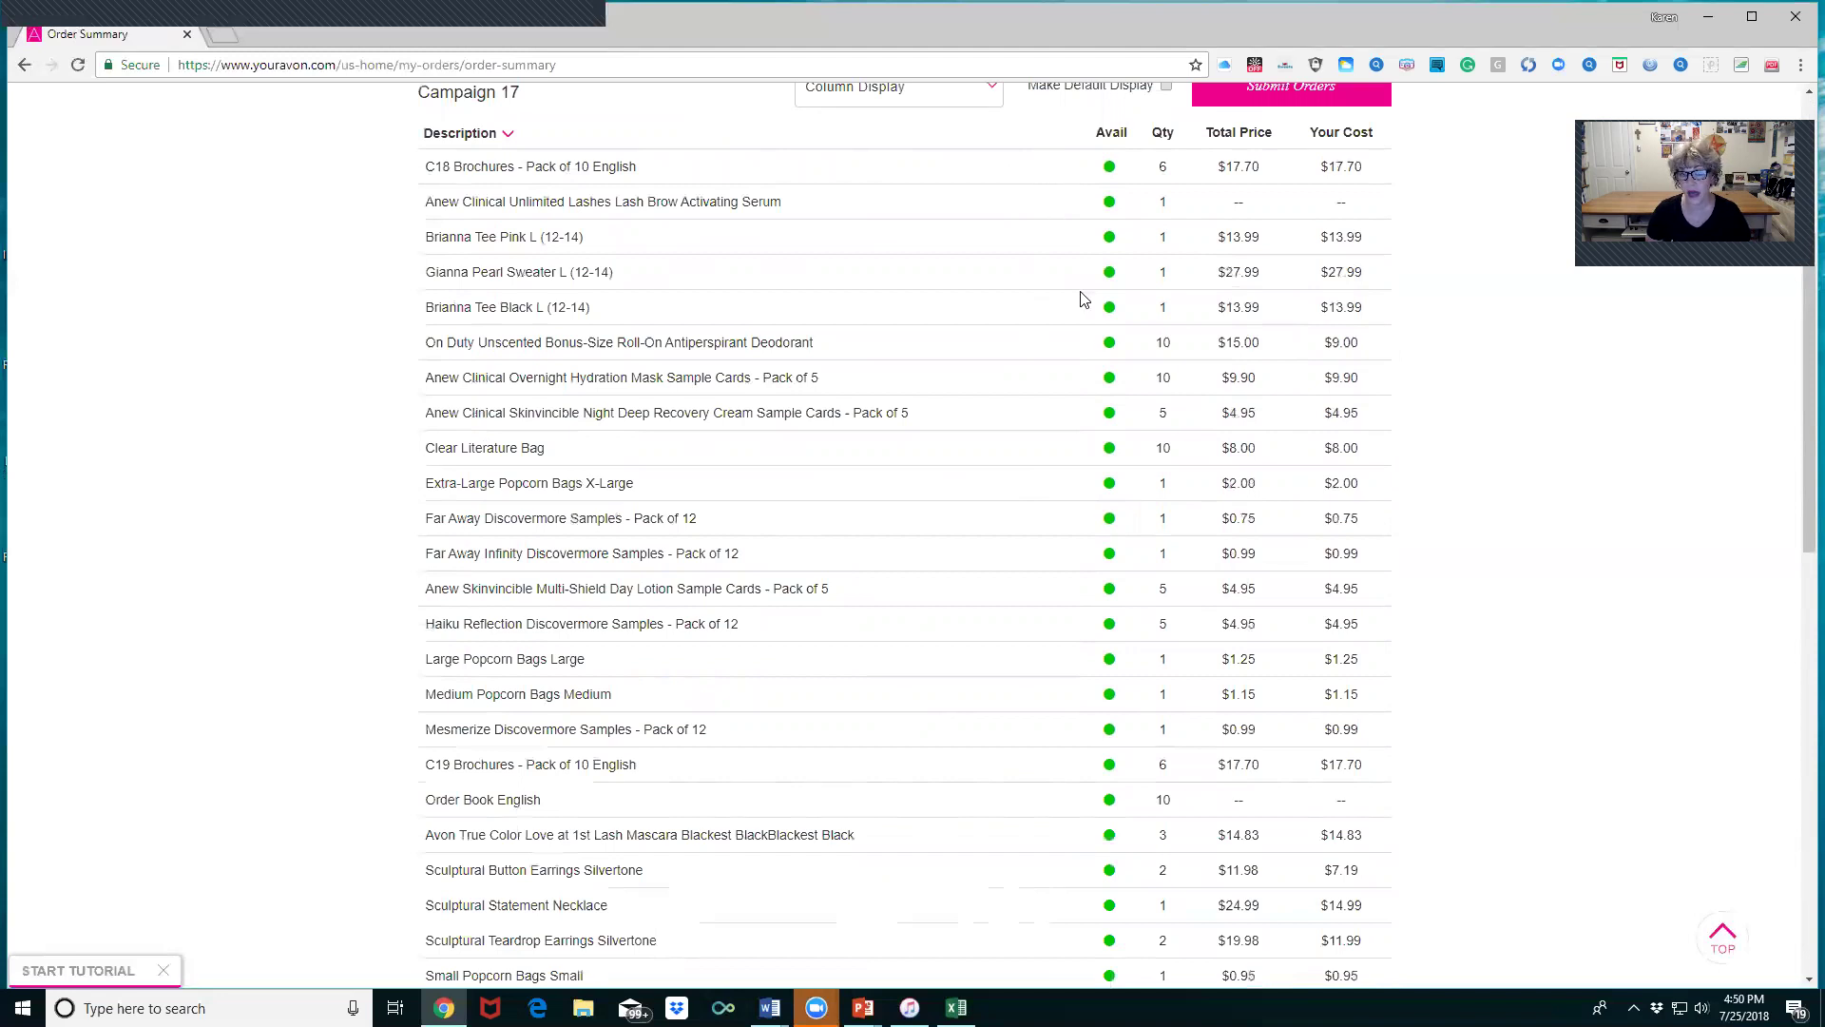
scroll(1800, 429, "up", 4)
scroll(1545, 381, "up", 1)
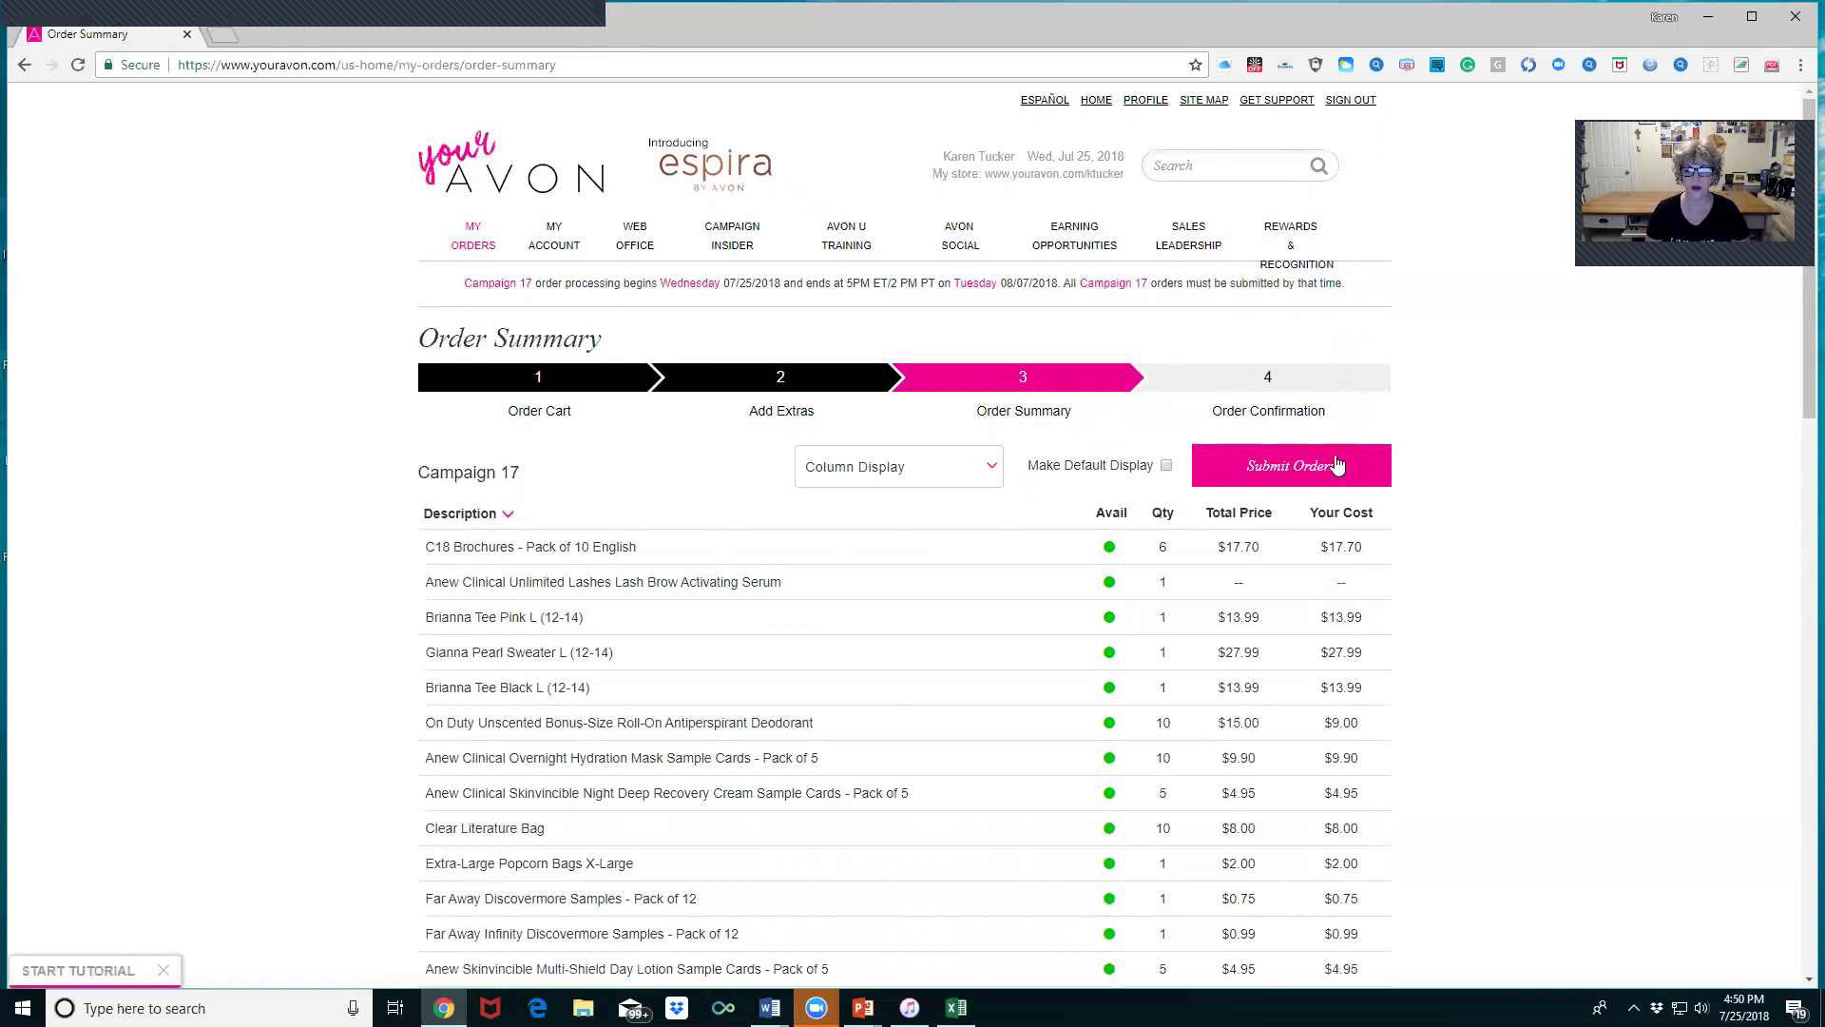
scroll(1108, 561, "down", 12)
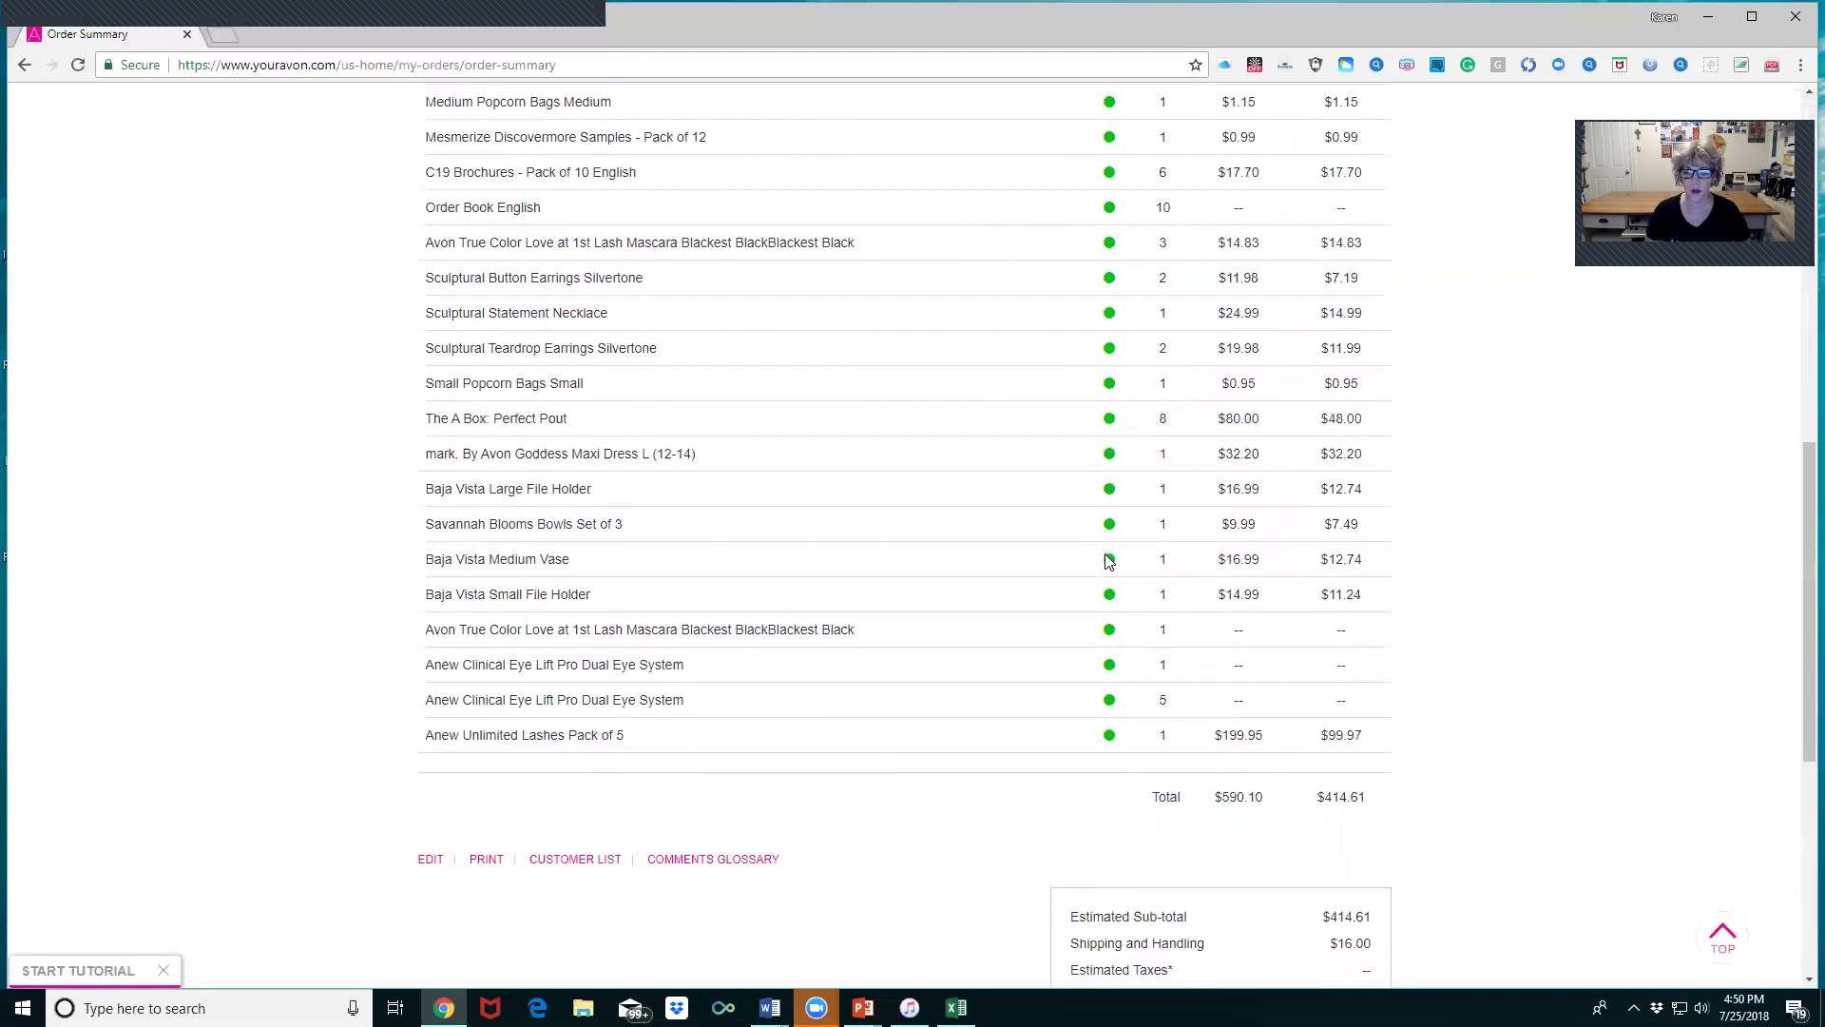
scroll(1107, 561, "down", 4)
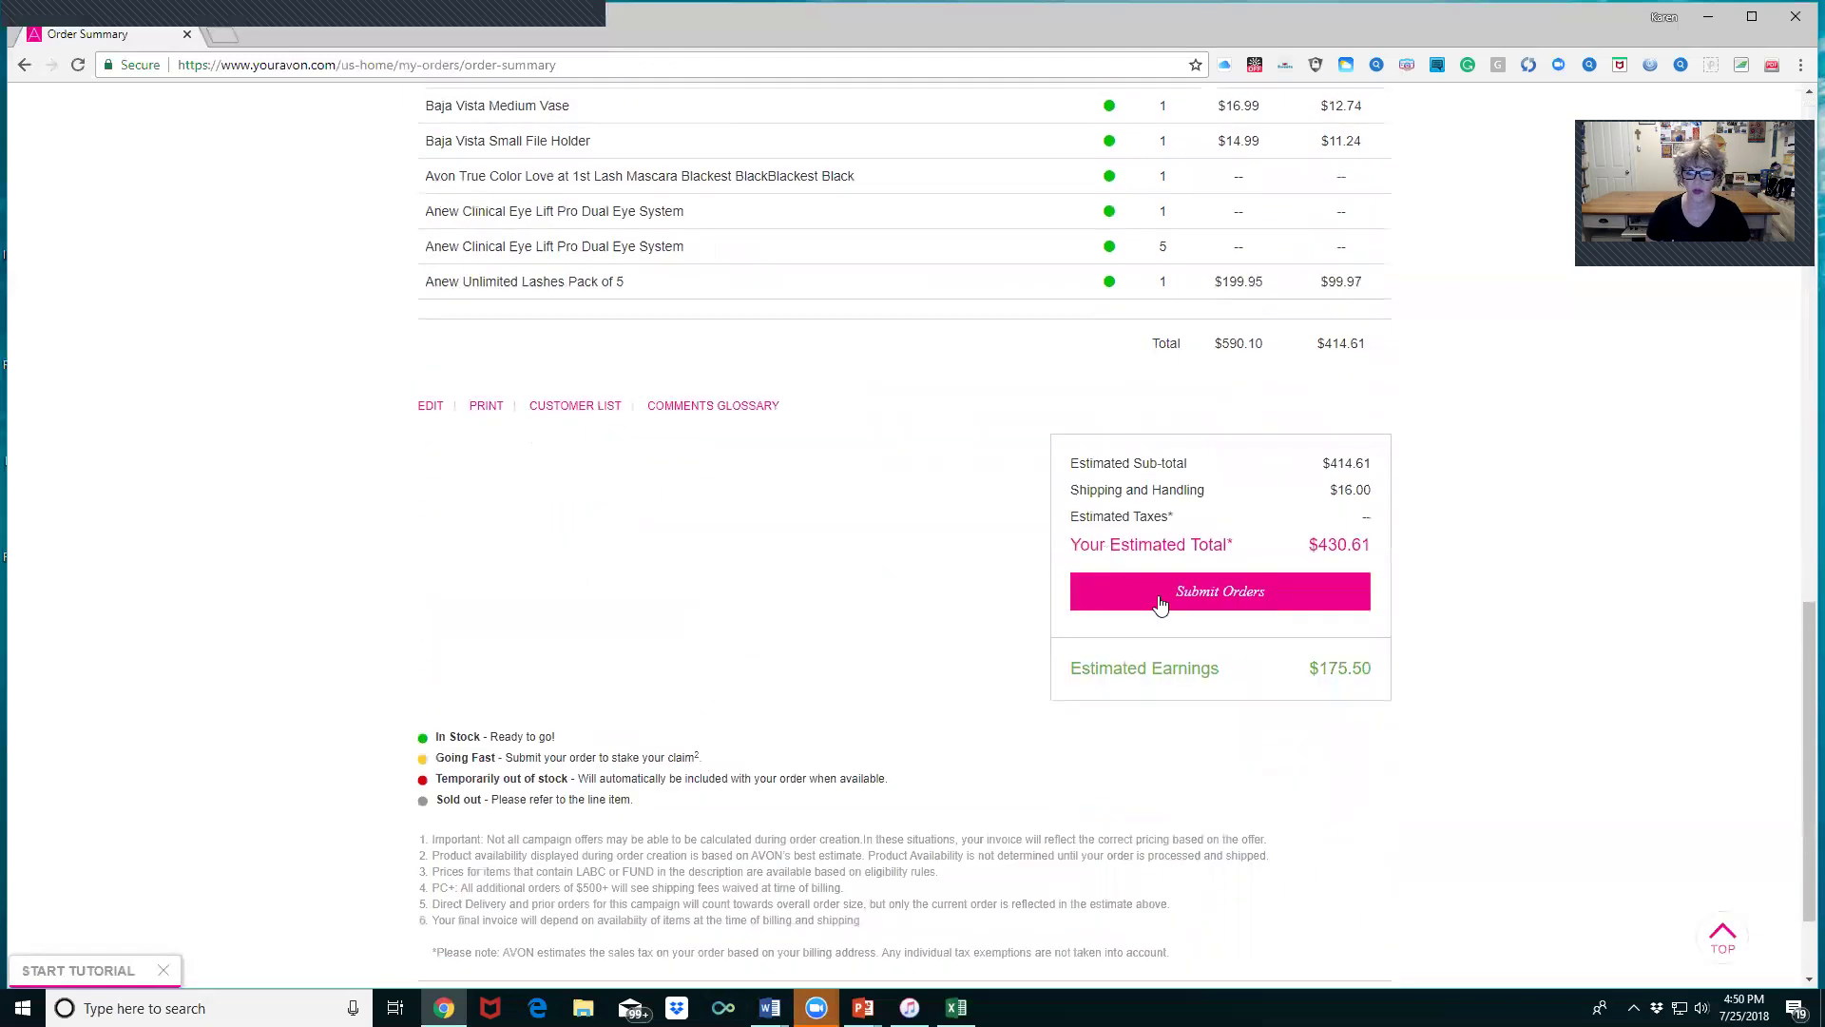
- Submit the Campaign 17 order and start Pay Avon Now for the $20.00 due
left_click(1221, 582)
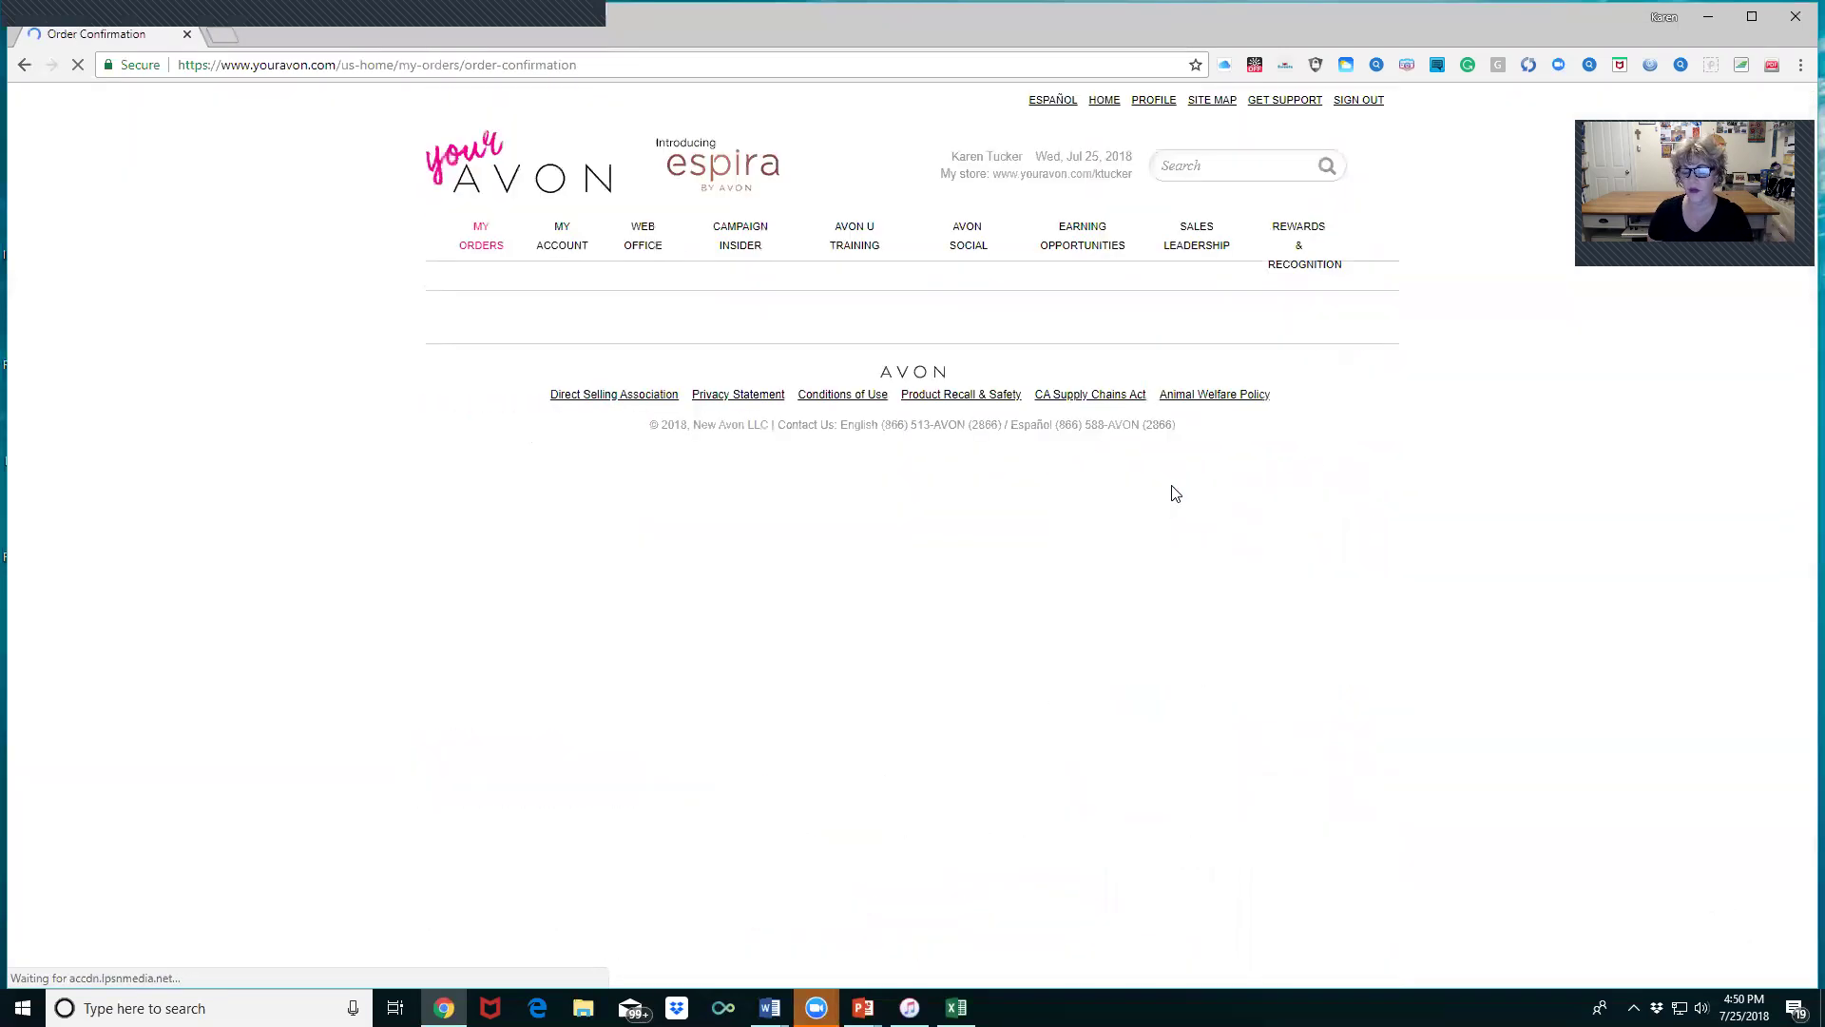
scroll(1333, 618, "down", 3)
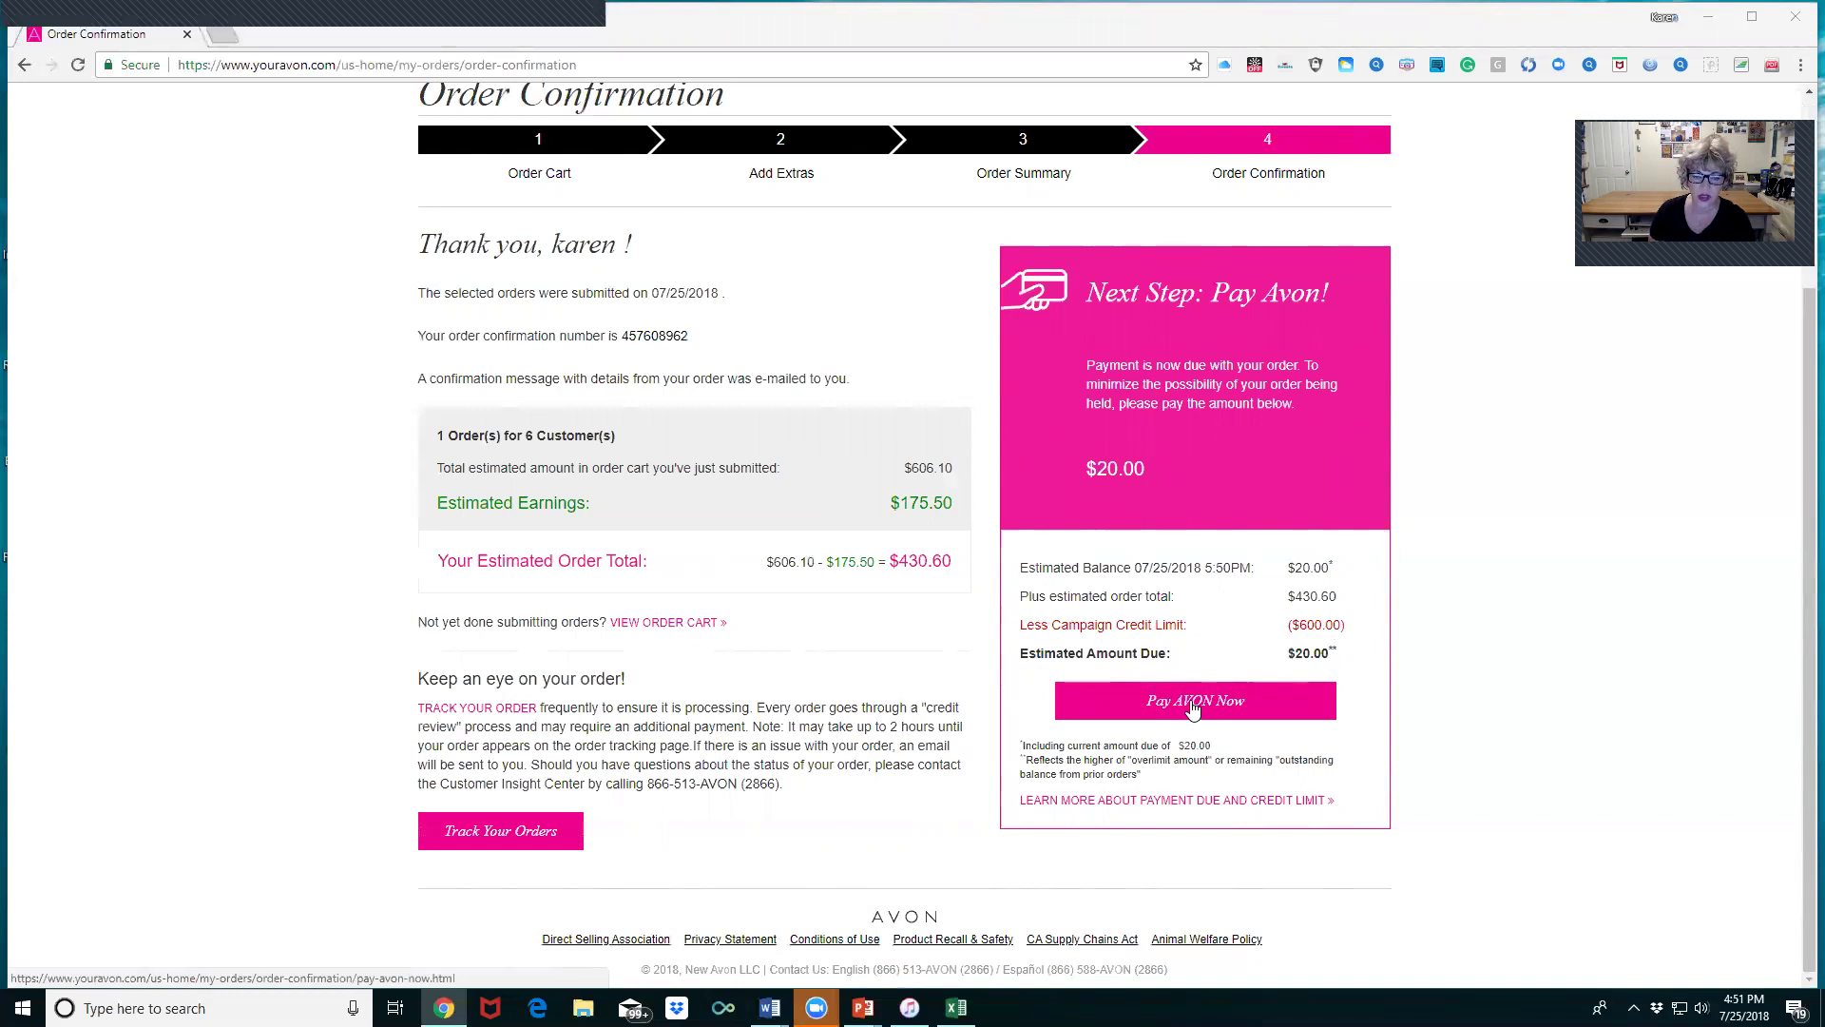
left_click(1190, 704)
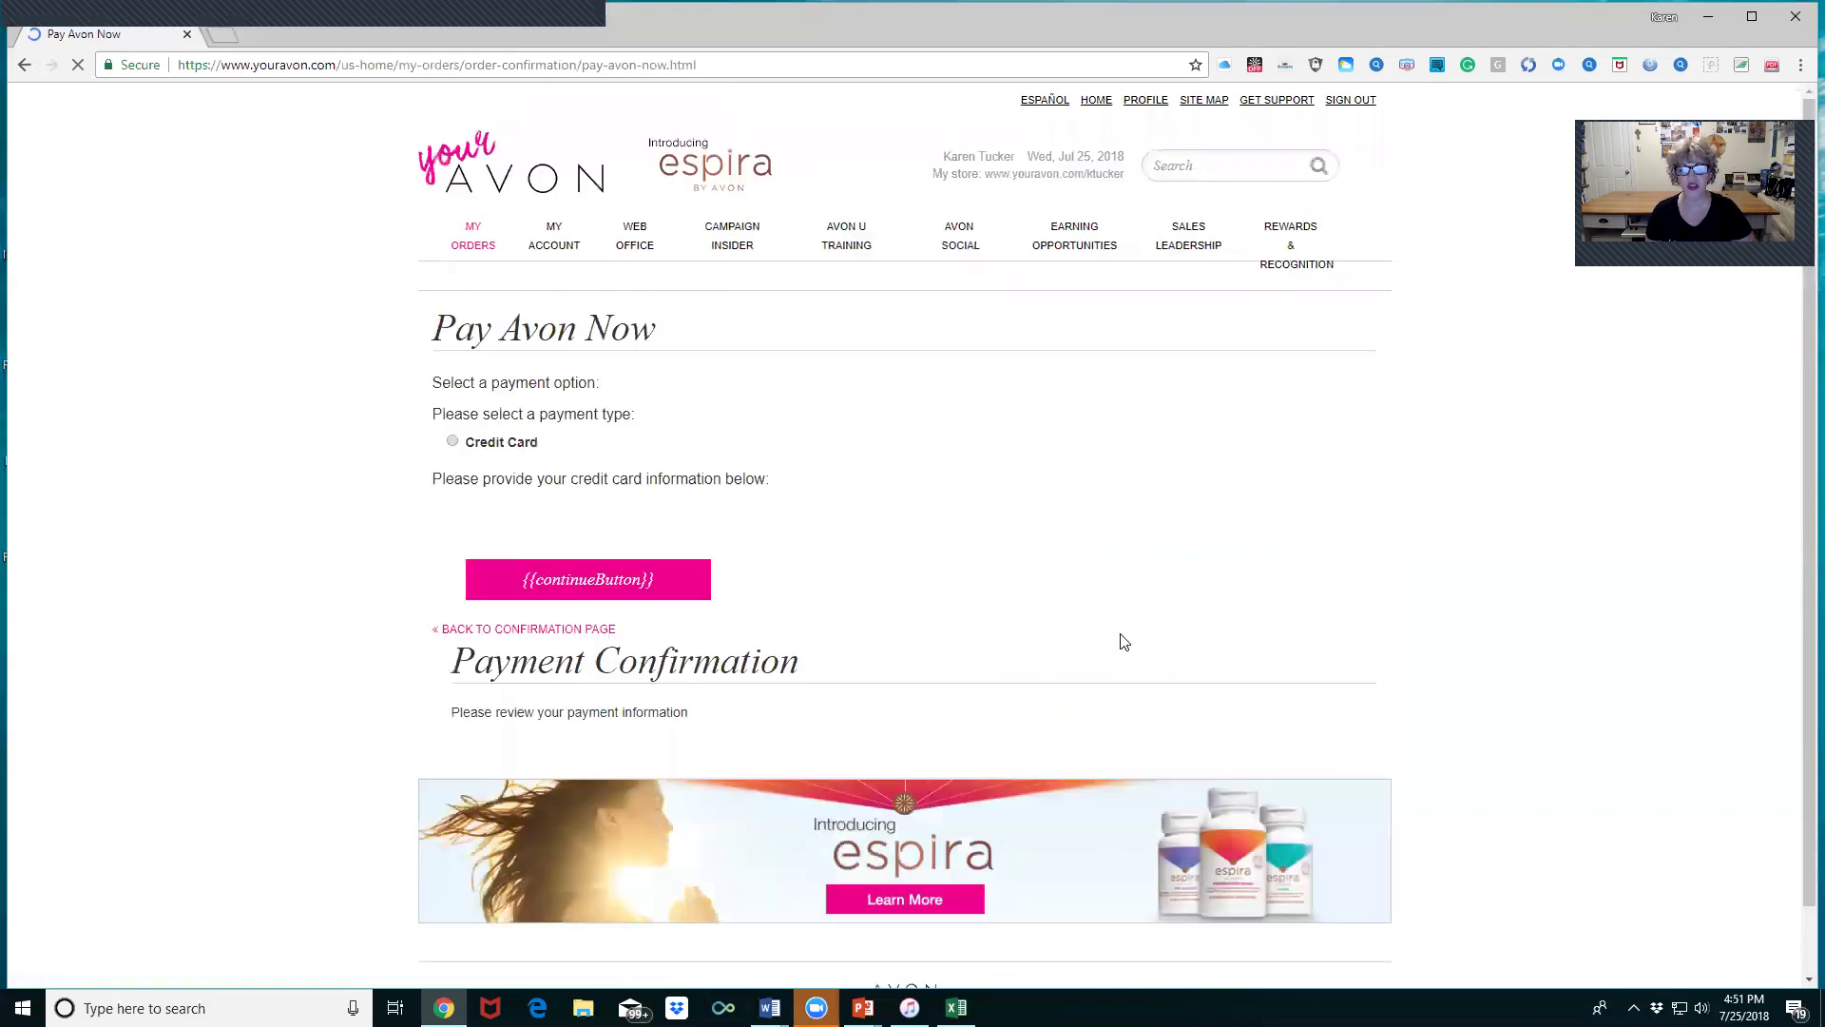
- Pay the $20.00 amount due by QuikPay, entering the PIN and confirming the payment
left_click(453, 456)
left_click(452, 421)
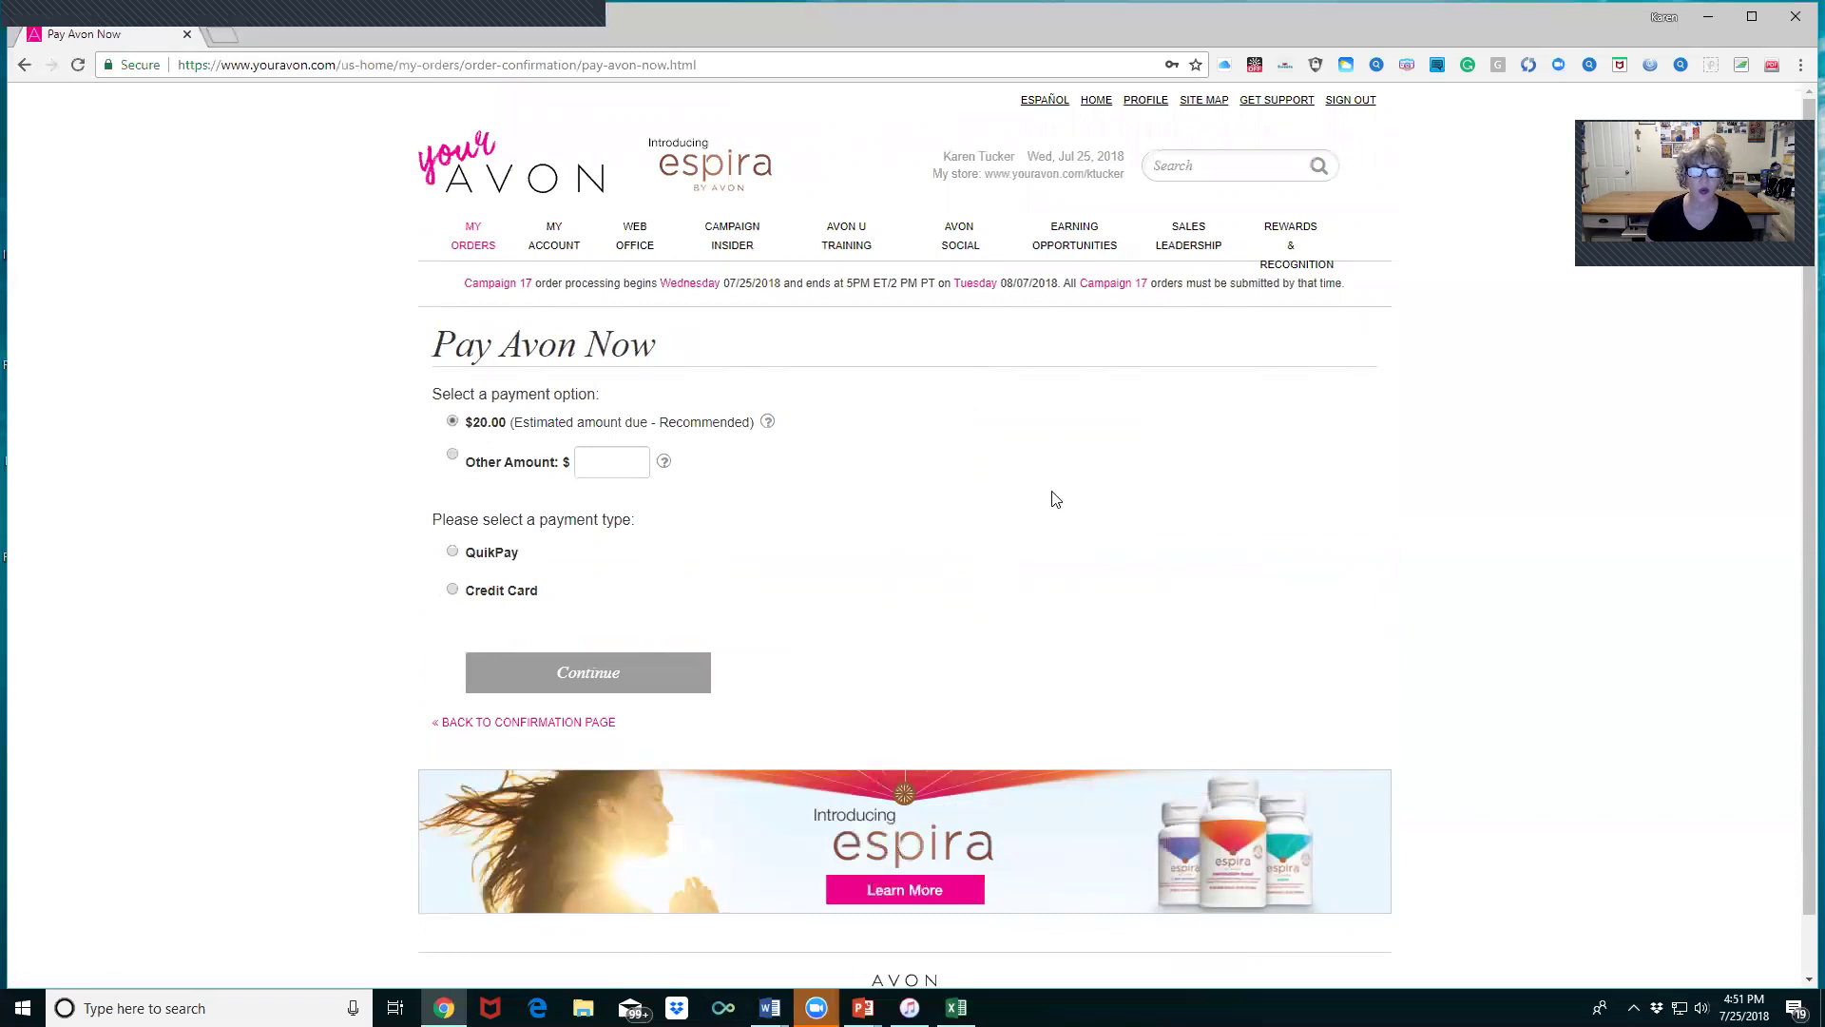
scroll(1041, 509, "down", 1)
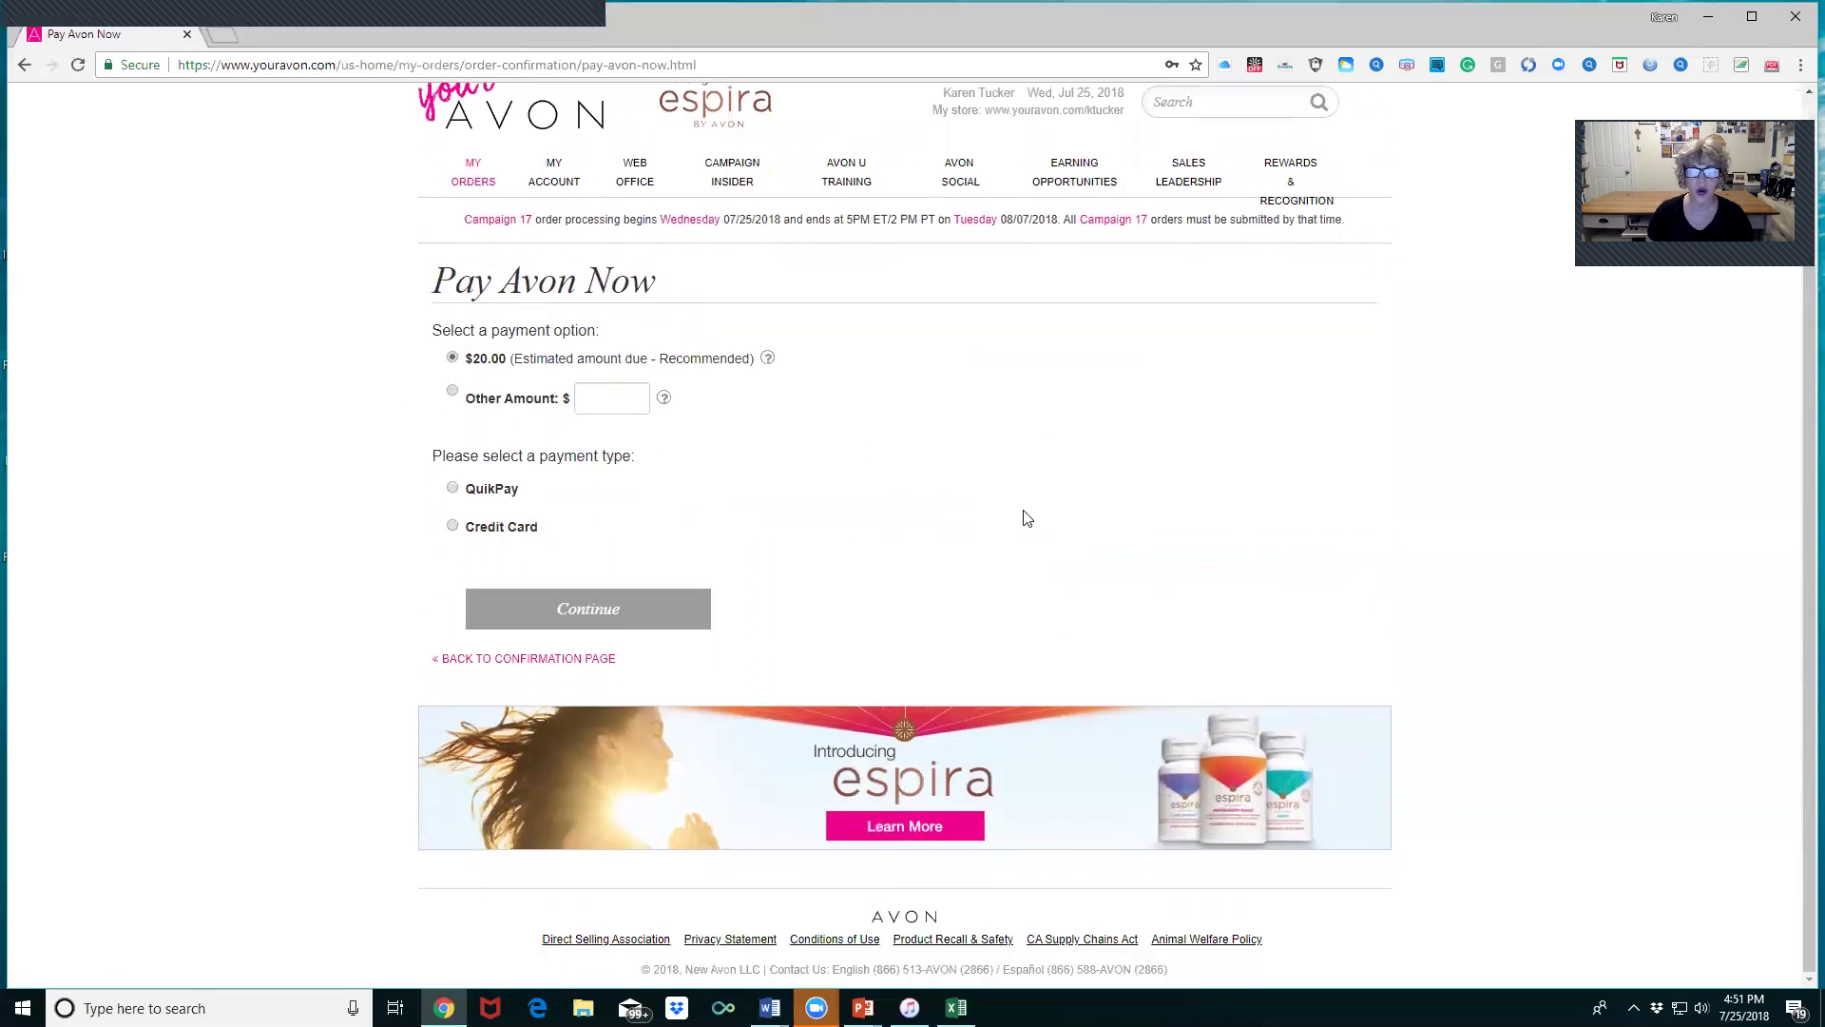
left_click(453, 490)
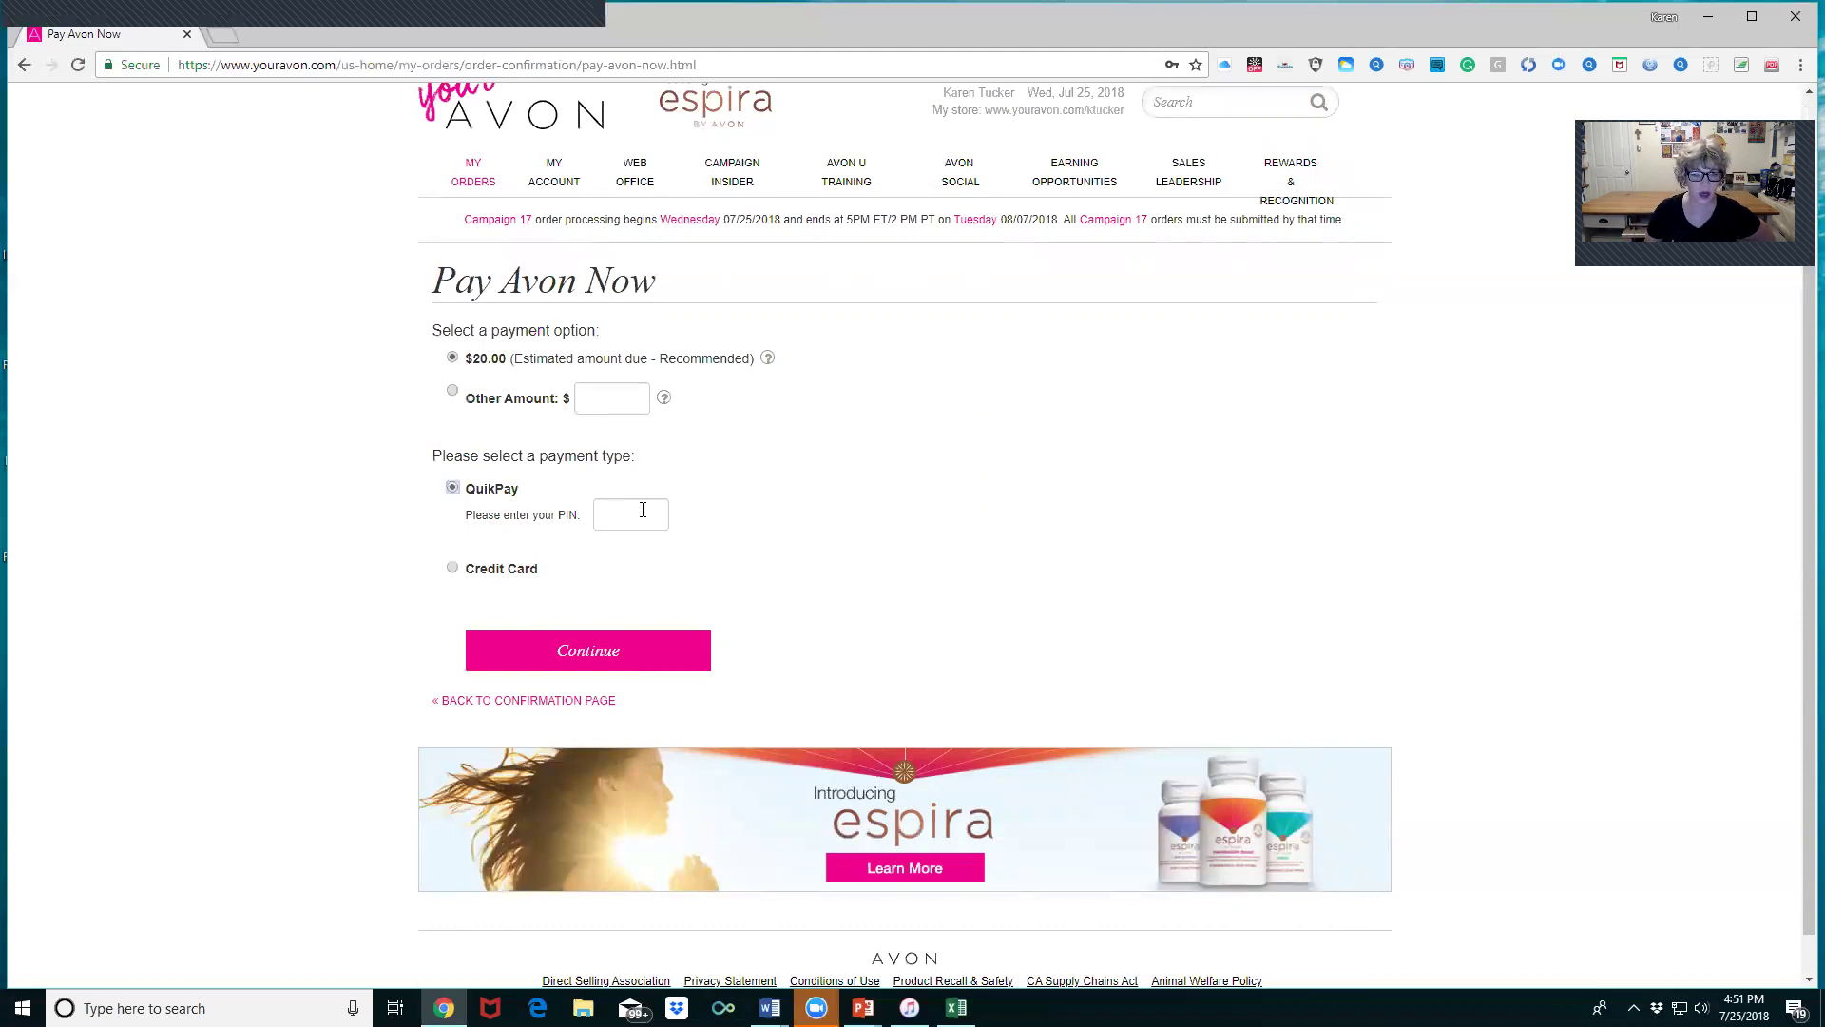
left_click(643, 511)
type("••")
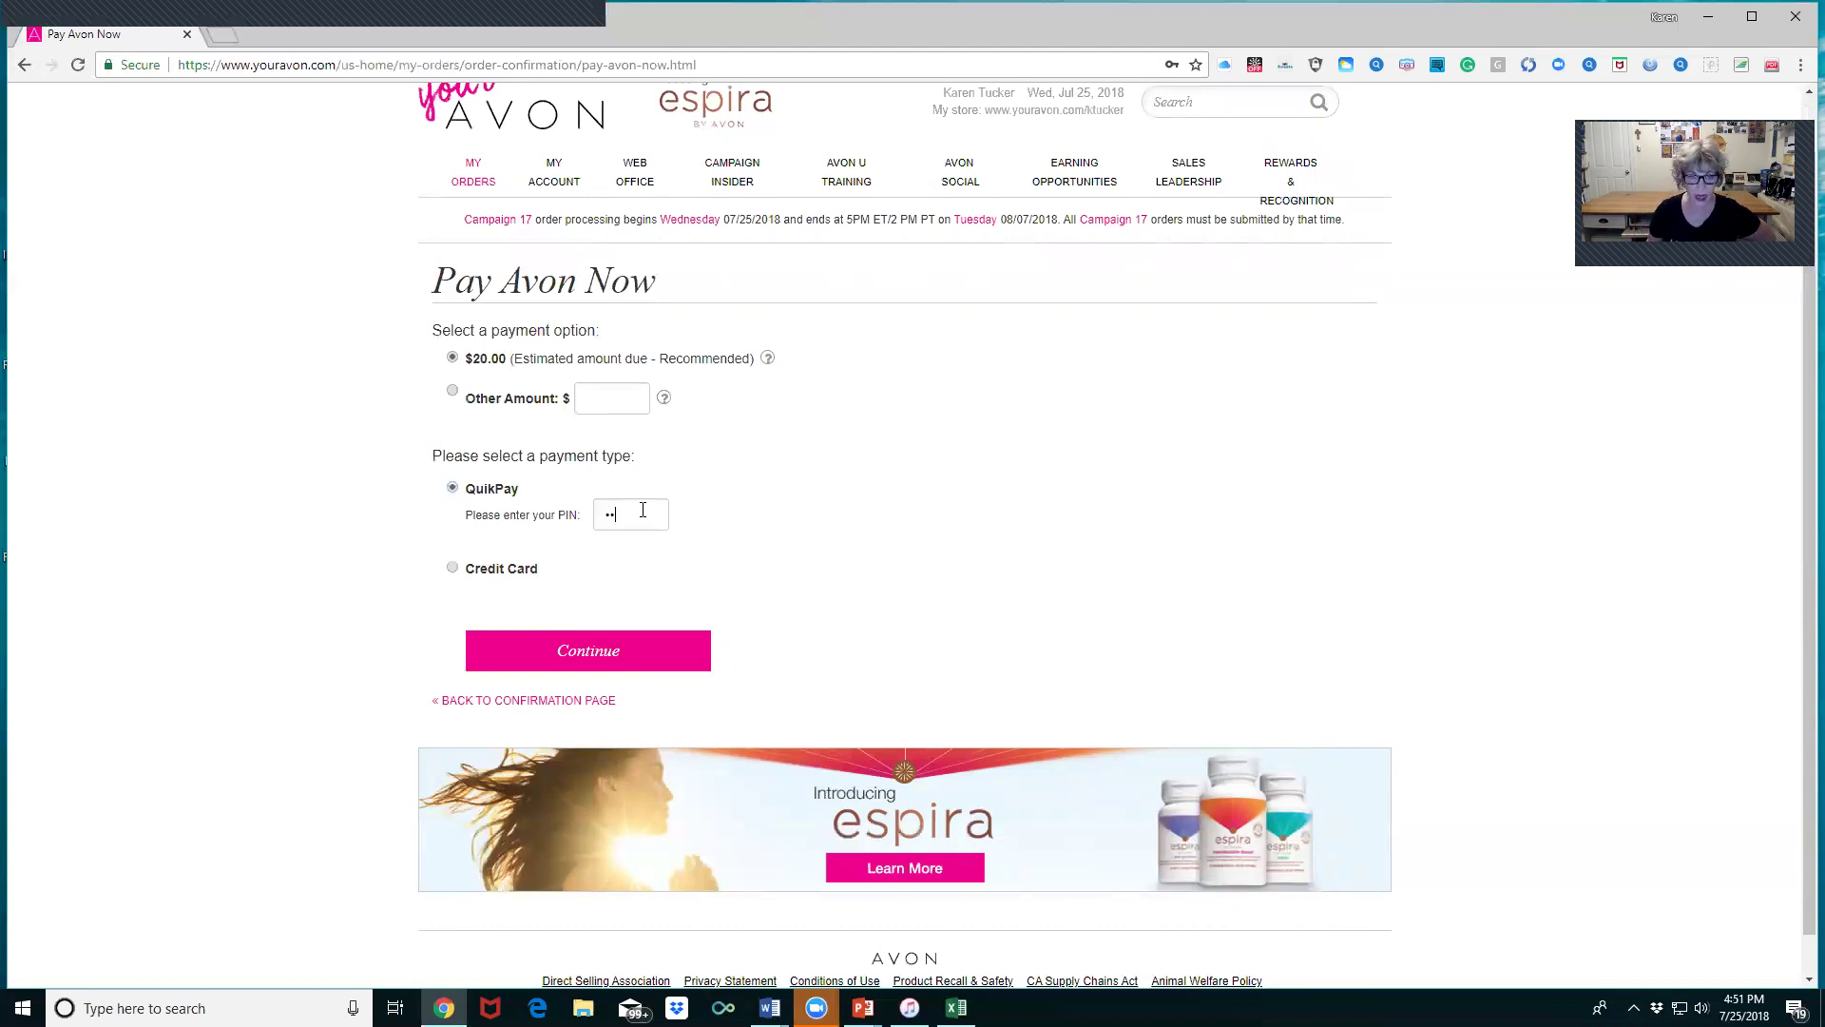
left_click(616, 654)
left_click(836, 308)
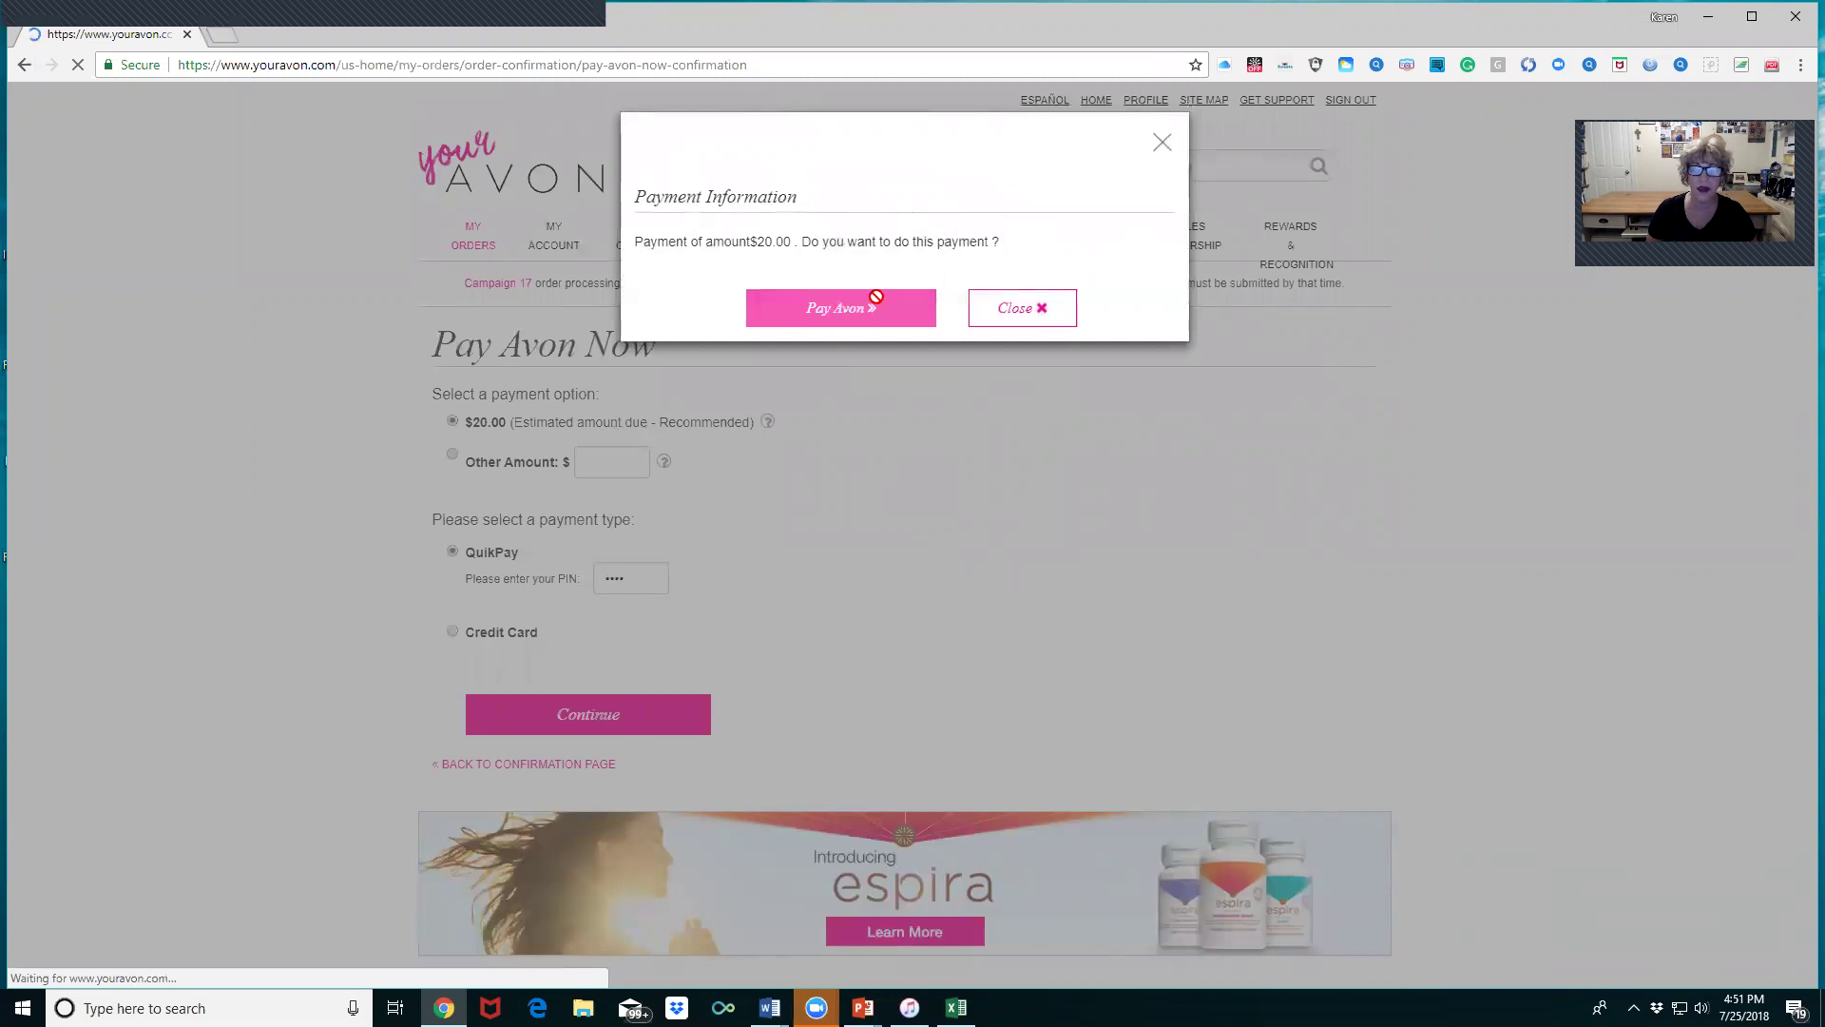
- Review the thank-you message confirming the $20.00 payment, then return to the HOME page
scroll(1023, 419, "down", 3)
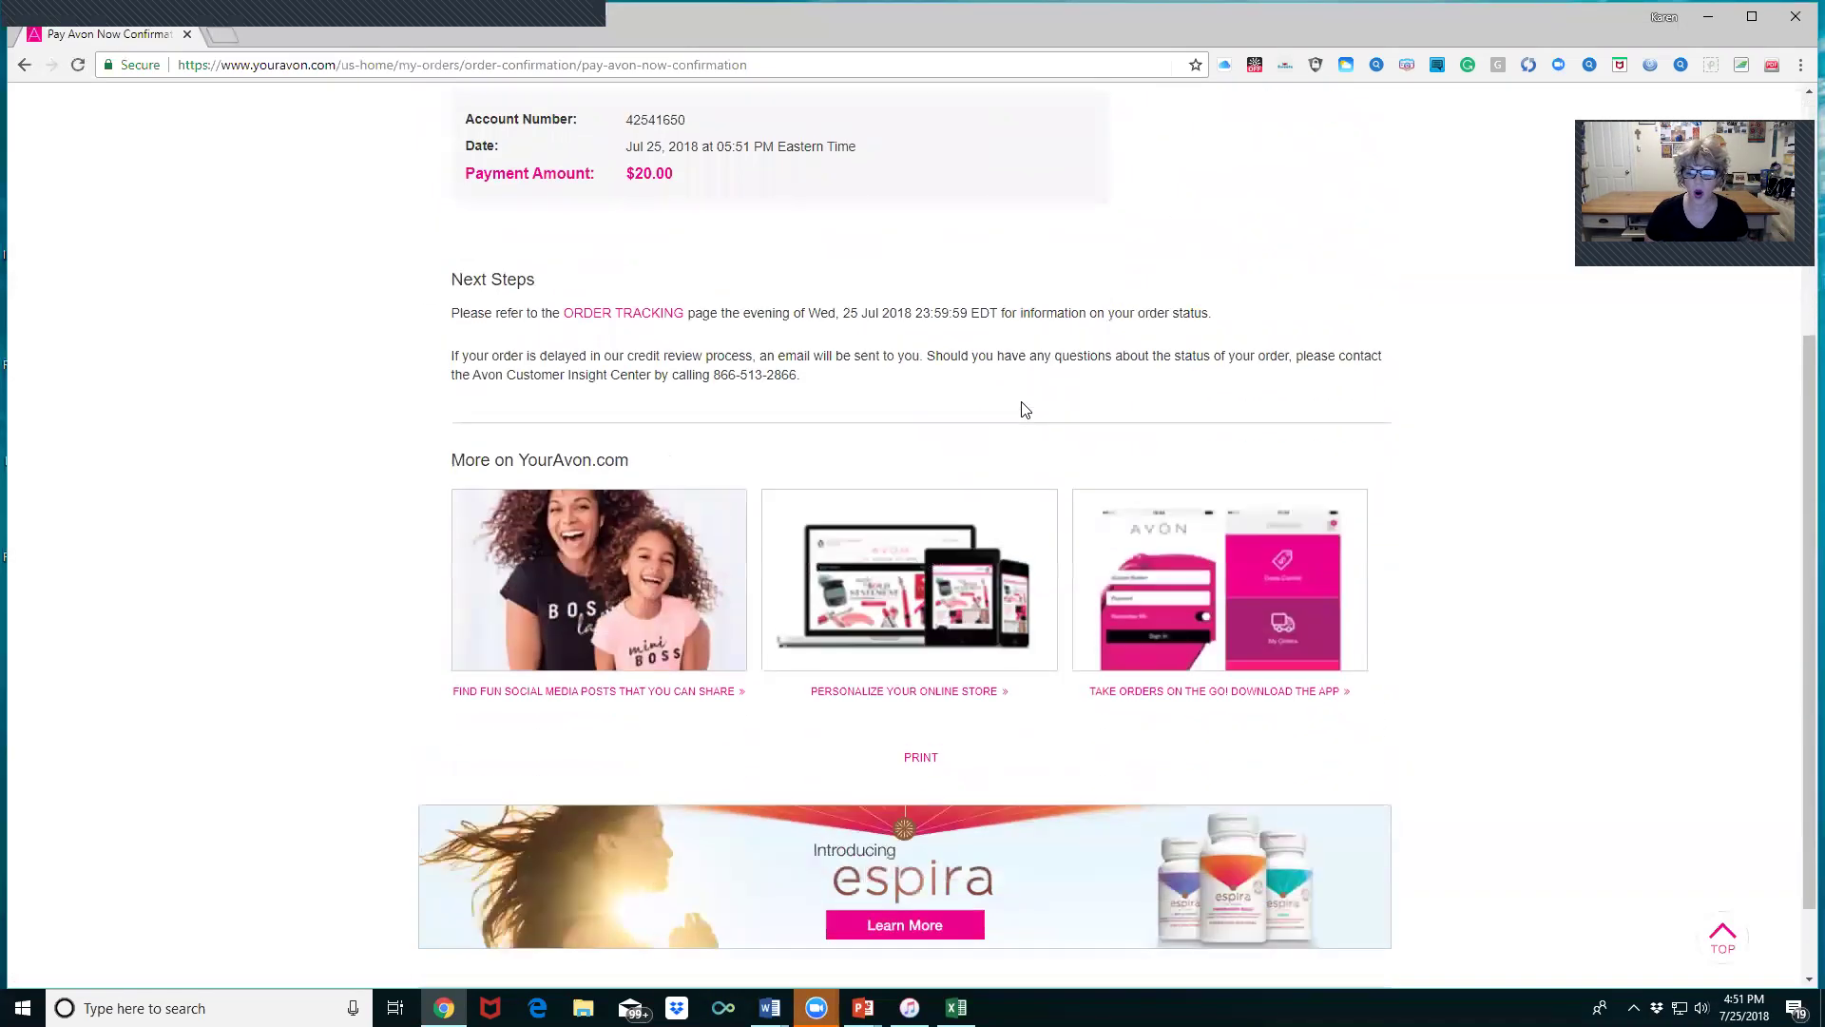
scroll(1023, 419, "up", 4)
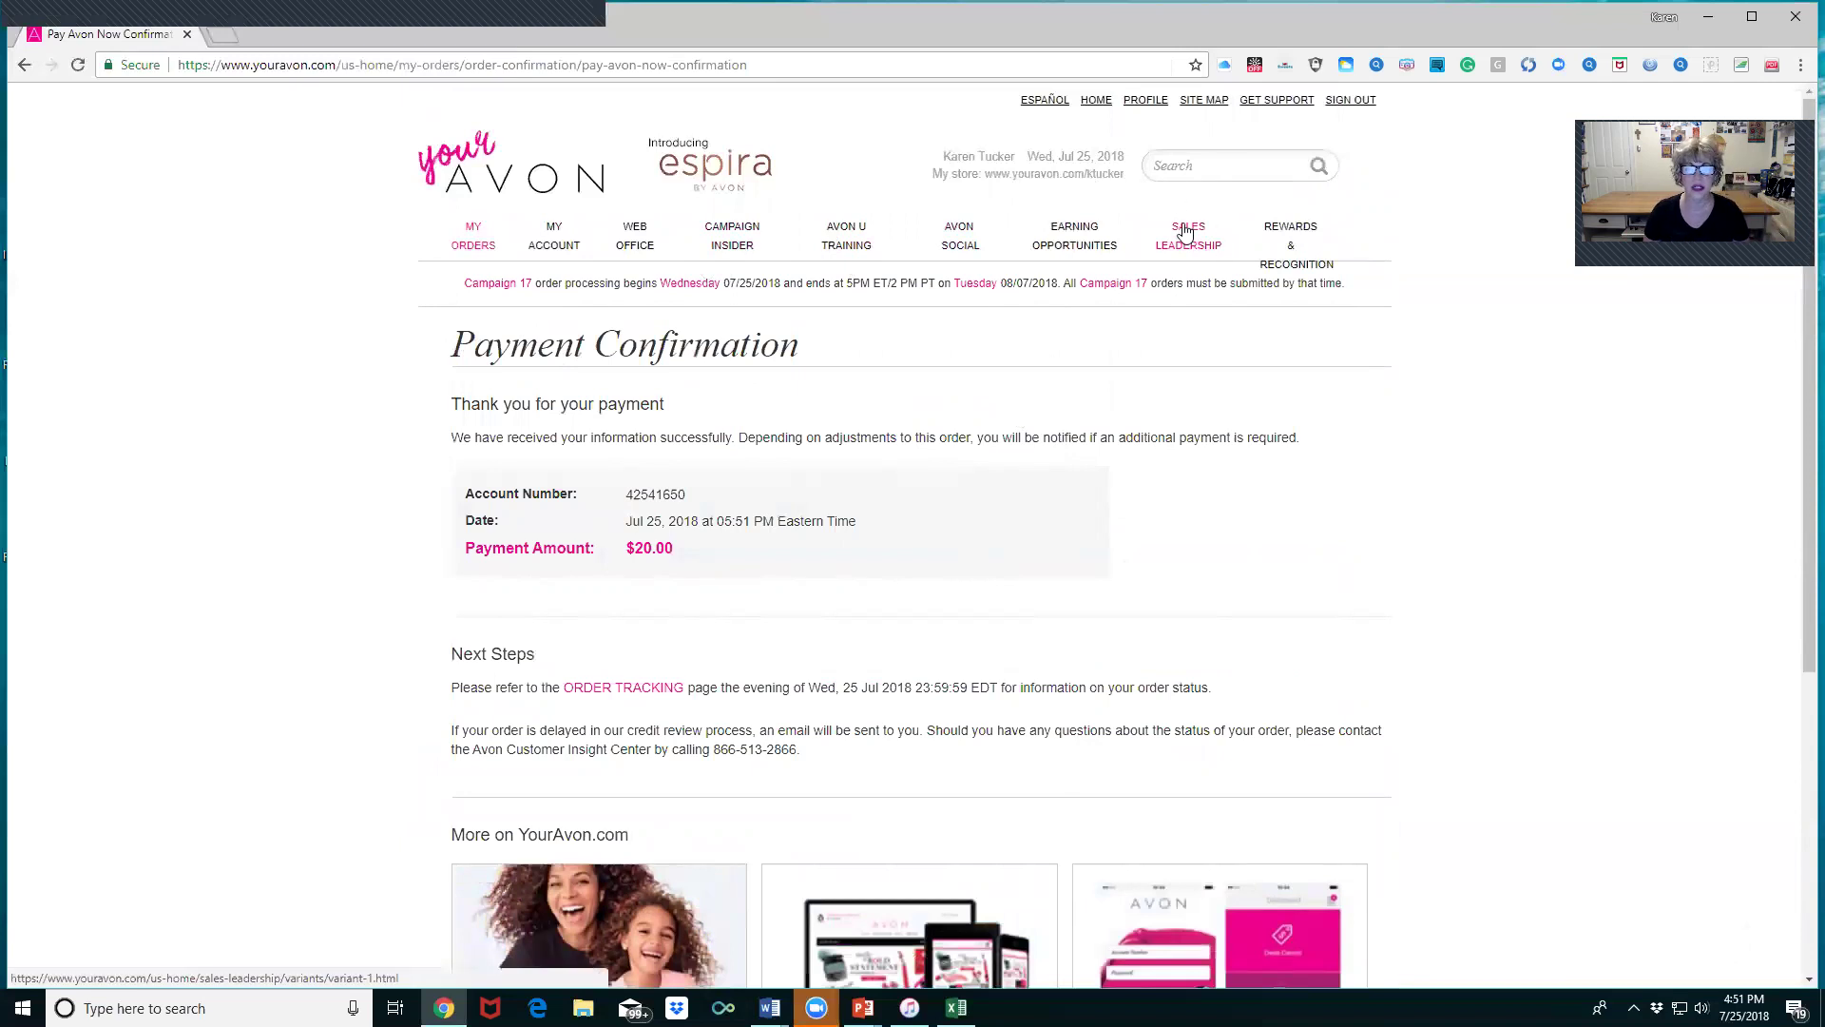
left_click(1084, 101)
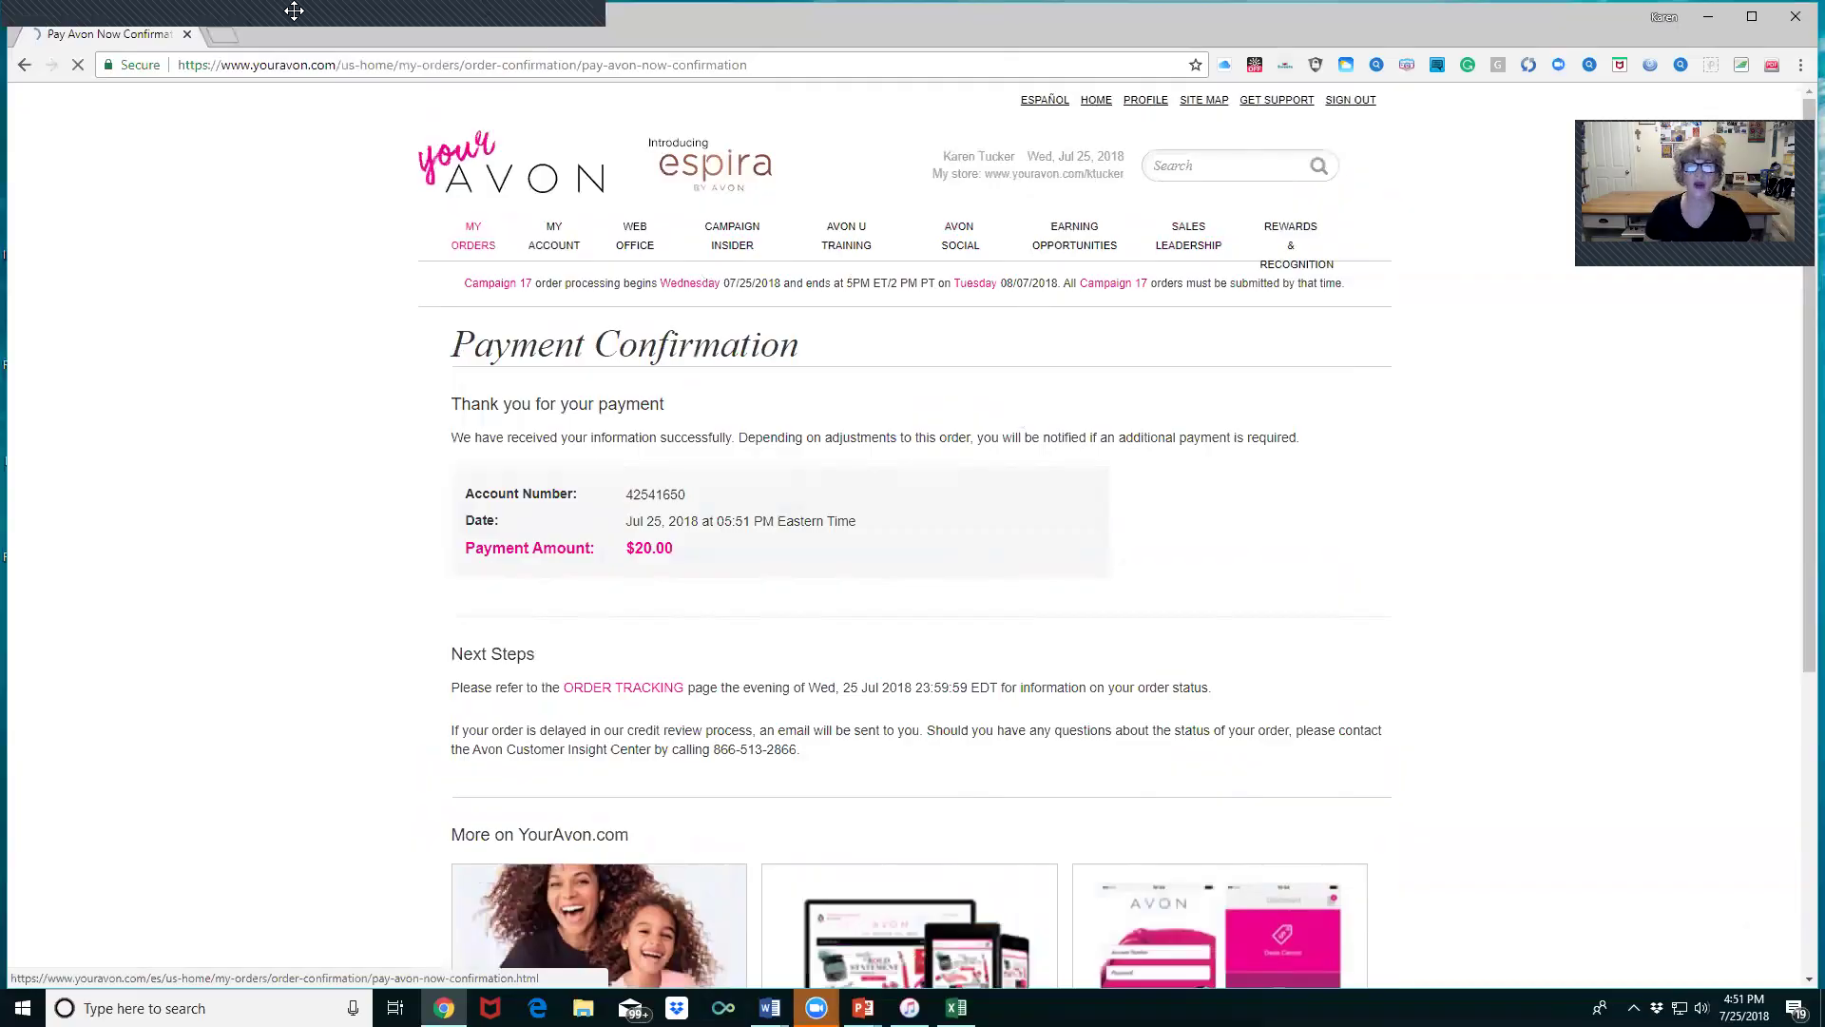